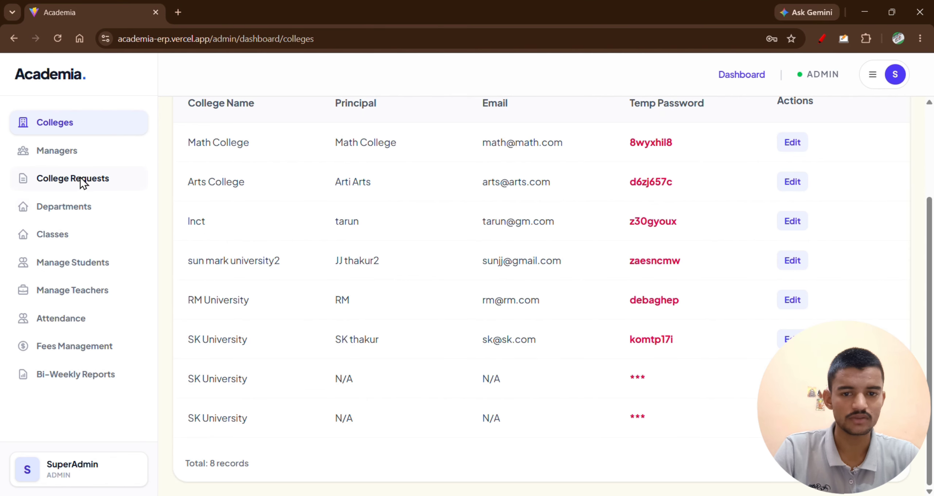
Approve the pending SM University college request and check its new entry in the institutes list.
click(75, 183)
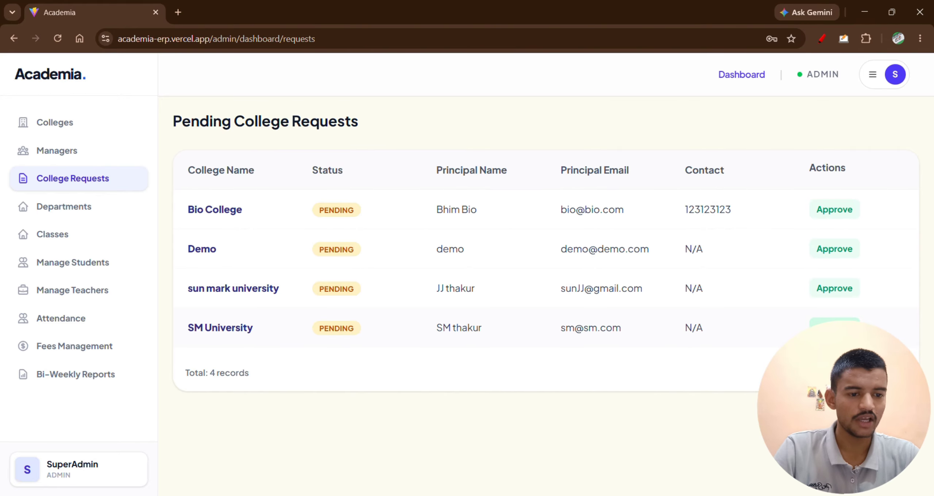
click(835, 328)
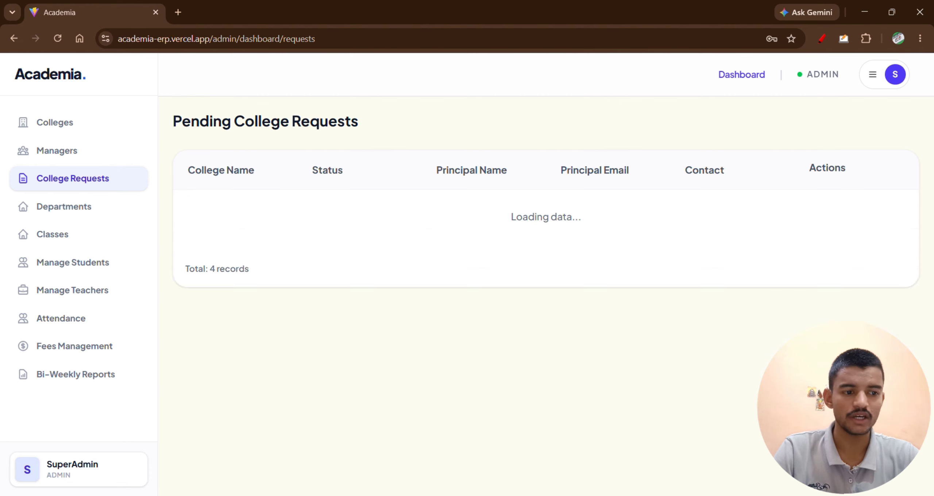
click(78, 126)
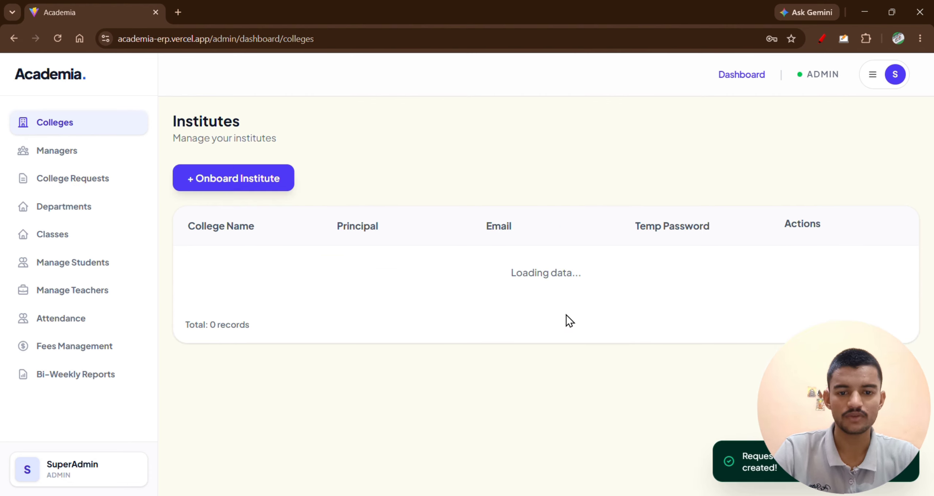
scroll(464, 365, down, 3)
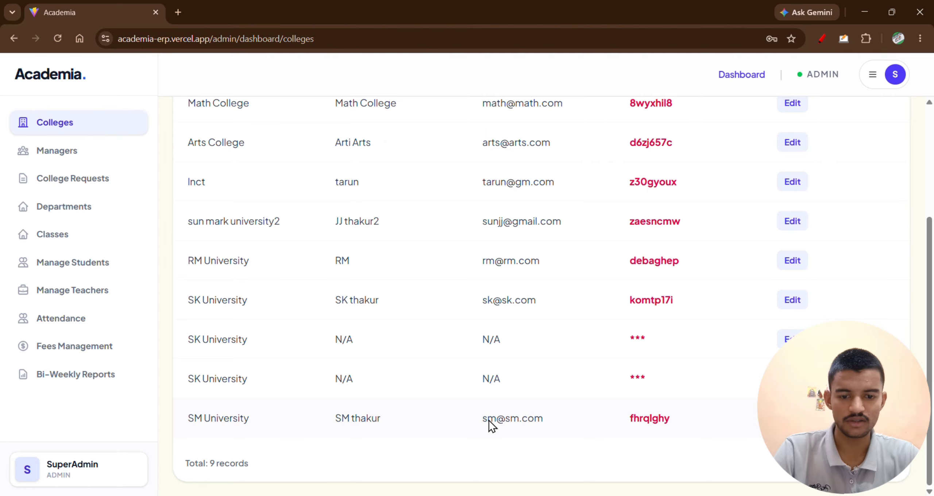
drag(177, 417, 315, 426)
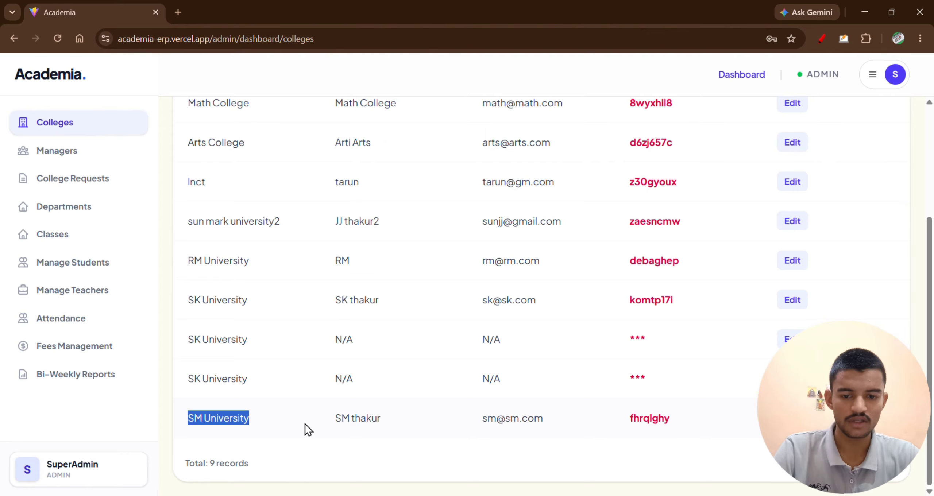
click(353, 425)
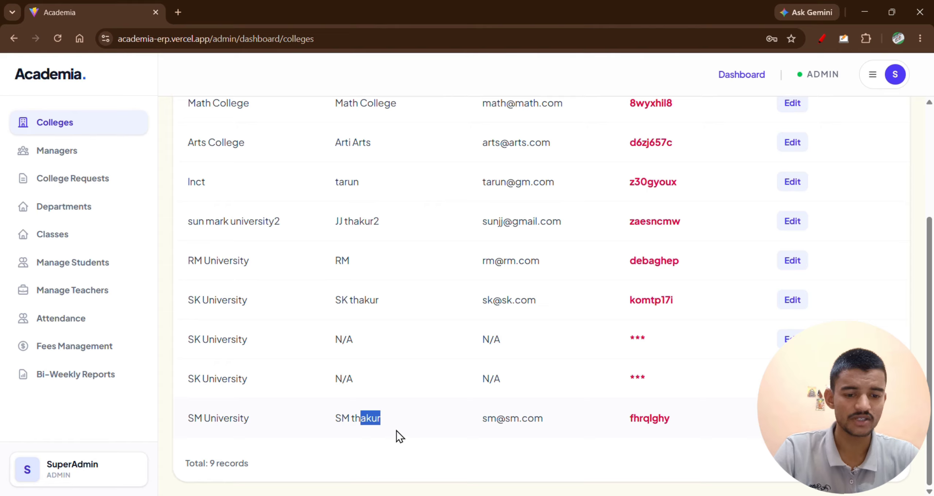
Copy the SM University principal's email and enter it on the Academia login page in the other Chrome window.
drag(482, 421, 564, 416)
key(ctrl+c)
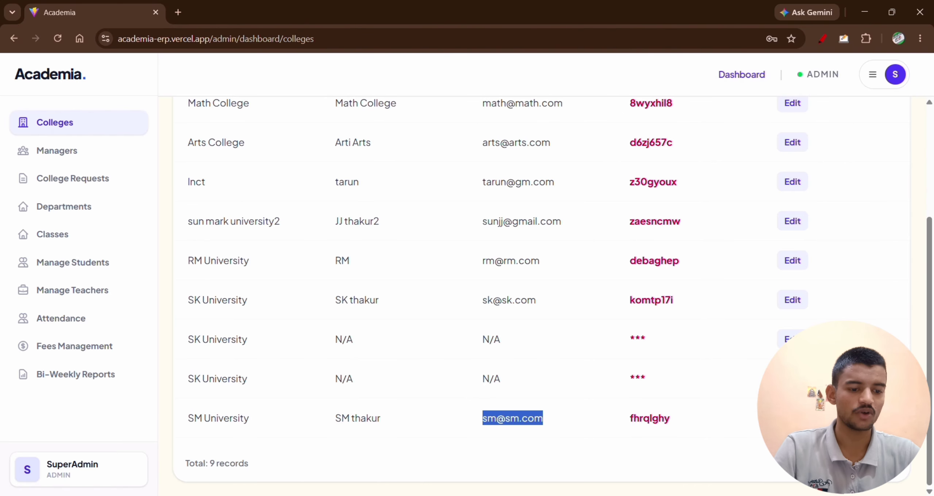
key(alt+Tab)
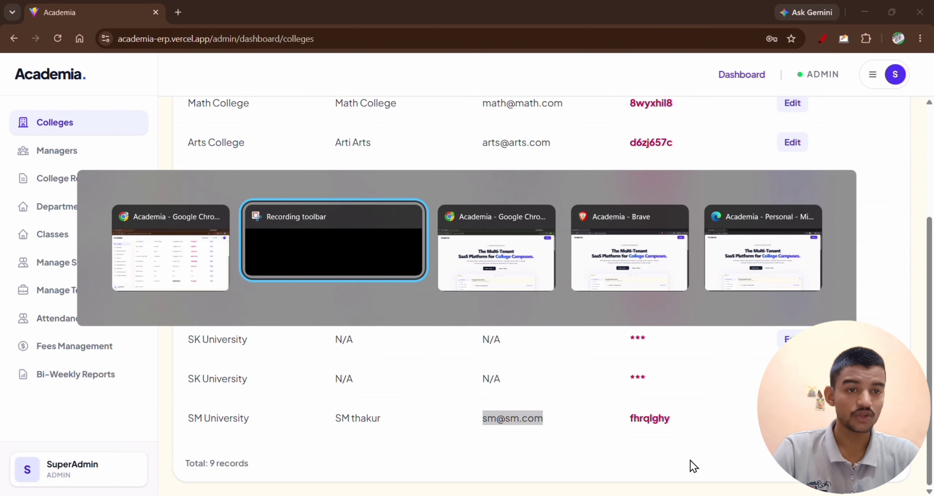
key(alt+Tab)
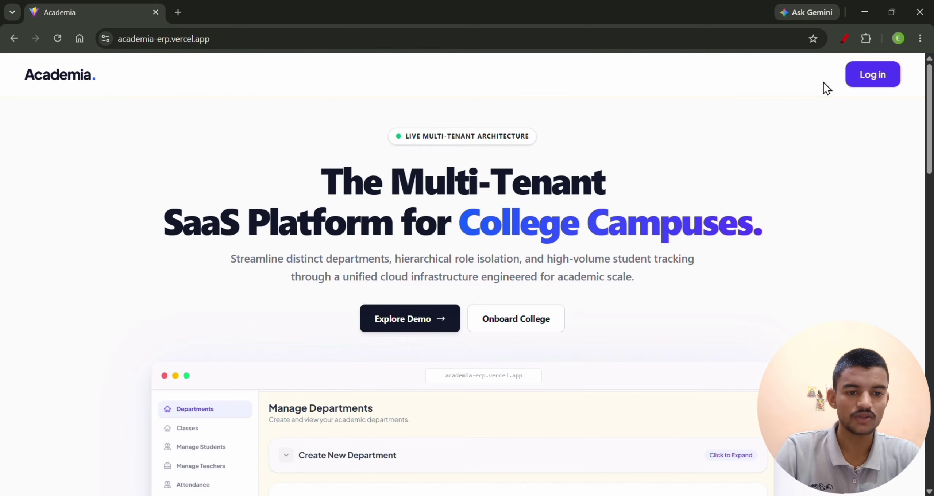
click(872, 75)
click(482, 246)
key(ctrl+v)
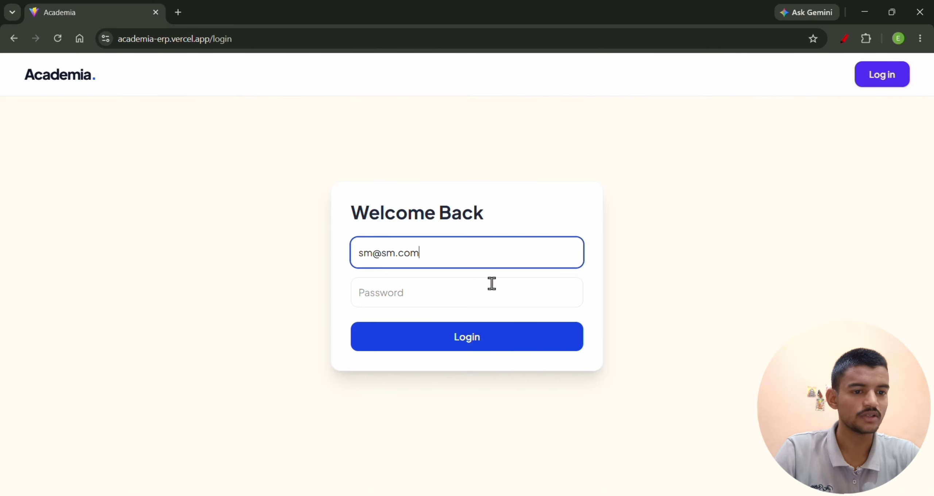
Try to log in as the SM University principal with the temporary password copied from the institutes list.
key(alt+Tab)
click(630, 423)
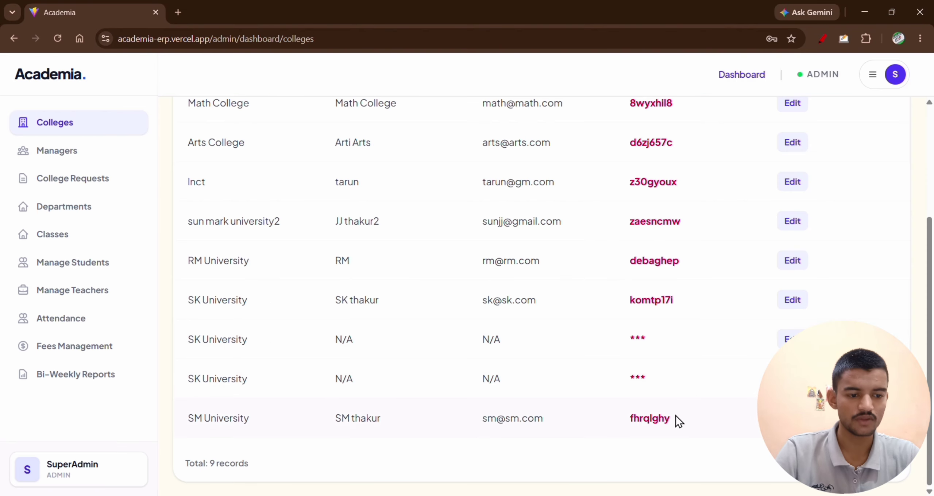
key(alt+Tab)
click(493, 297)
key(ctrl+v)
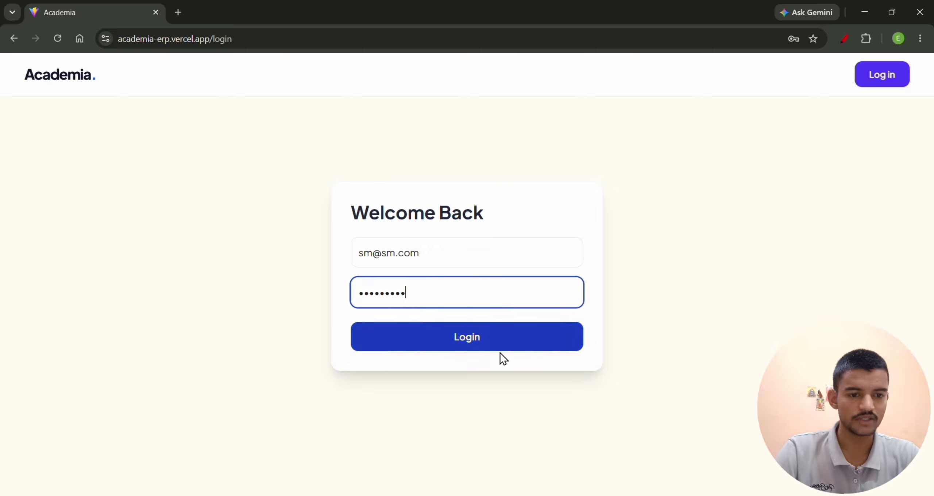
click(504, 339)
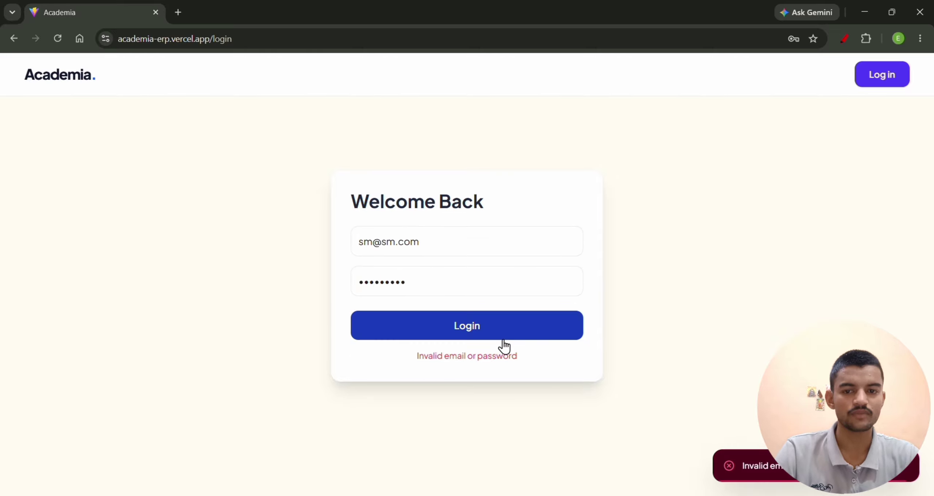
Recopy SM University's temporary password, replace the login password with it, log in as principal, and dismiss the offer to save the password.
key(alt+Tab)
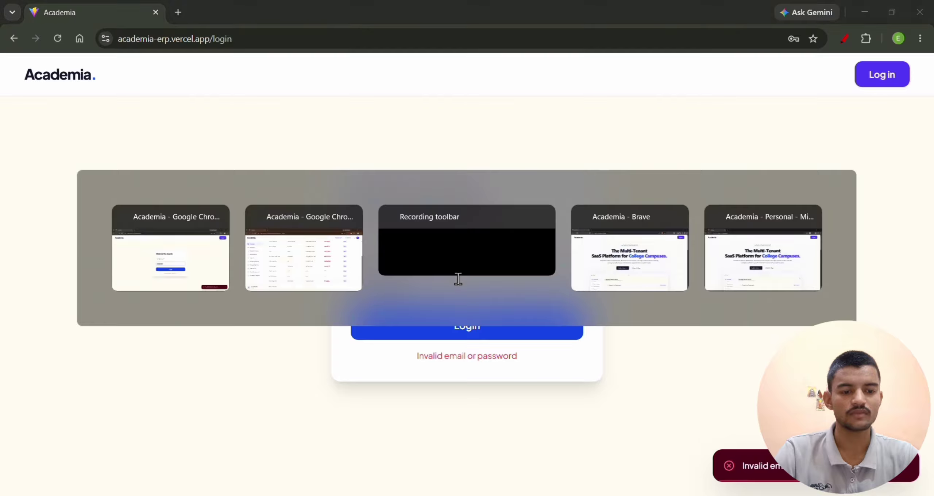
drag(617, 418, 705, 422)
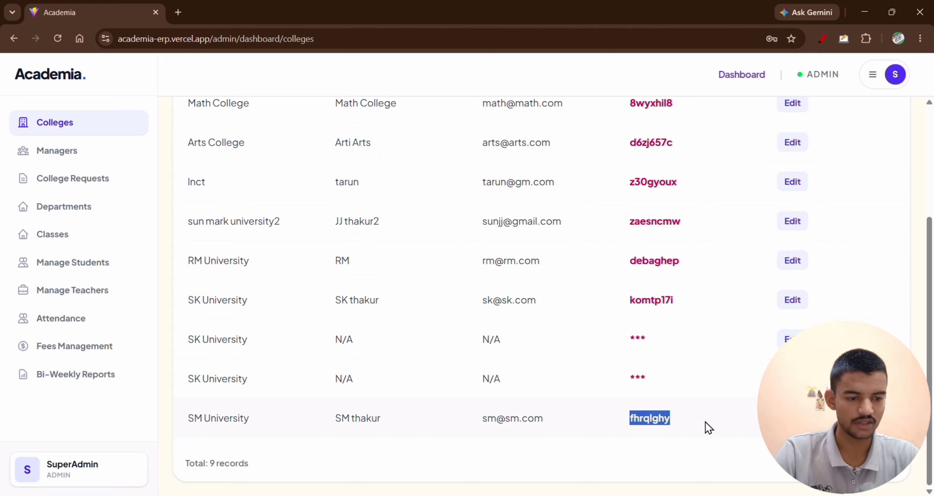
key(ctrl+c)
key(alt+Tab)
triple_click(486, 290)
key(ctrl+v)
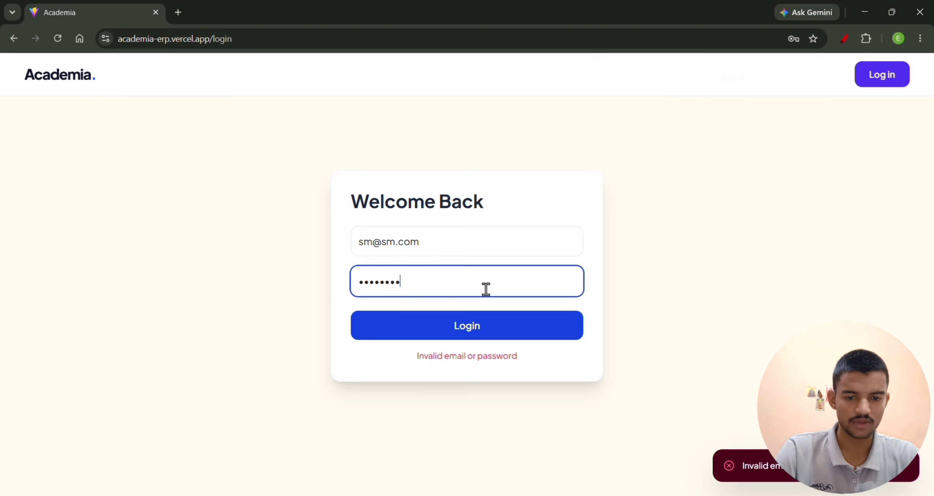
click(511, 326)
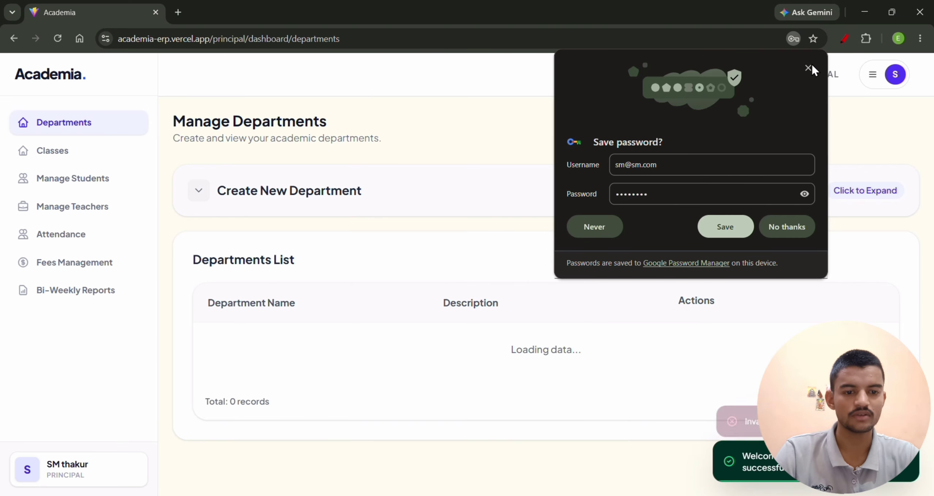
click(809, 70)
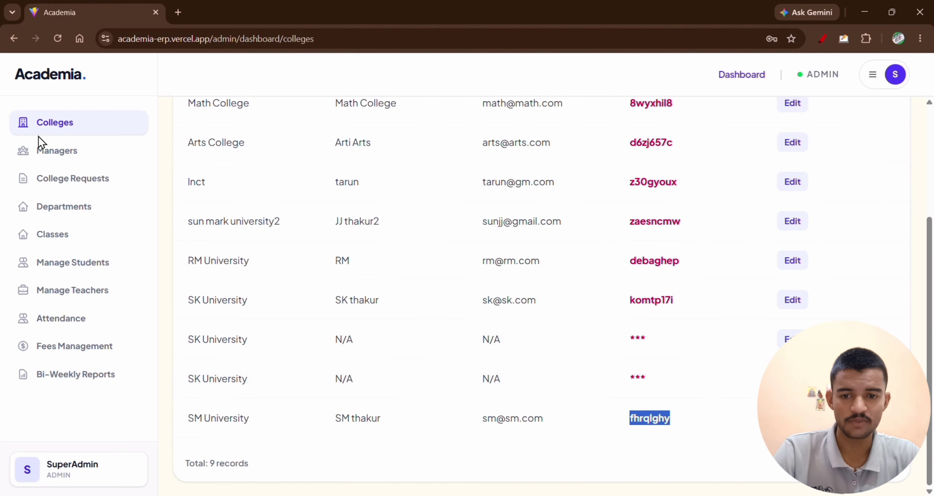
In the admin window, open the manager list and review the existing manager's name, email and assigned colleges.
click(76, 157)
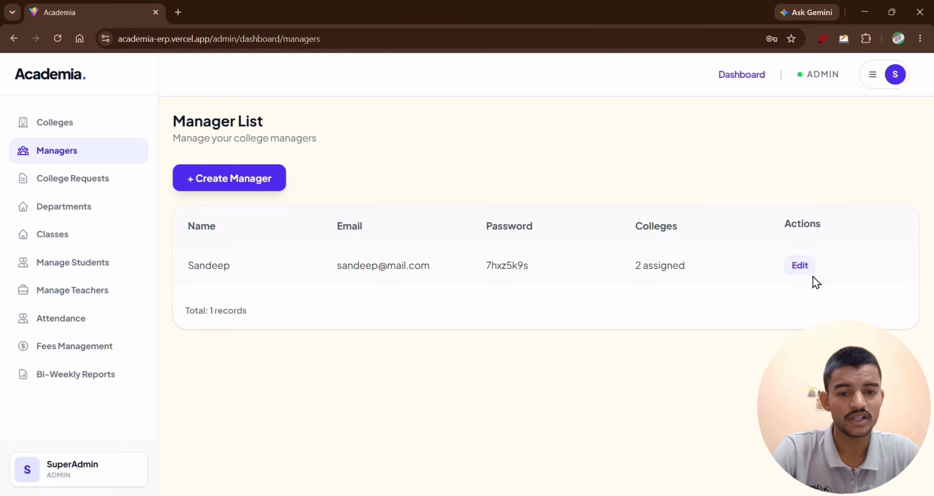
drag(180, 269, 313, 271)
drag(378, 265, 504, 275)
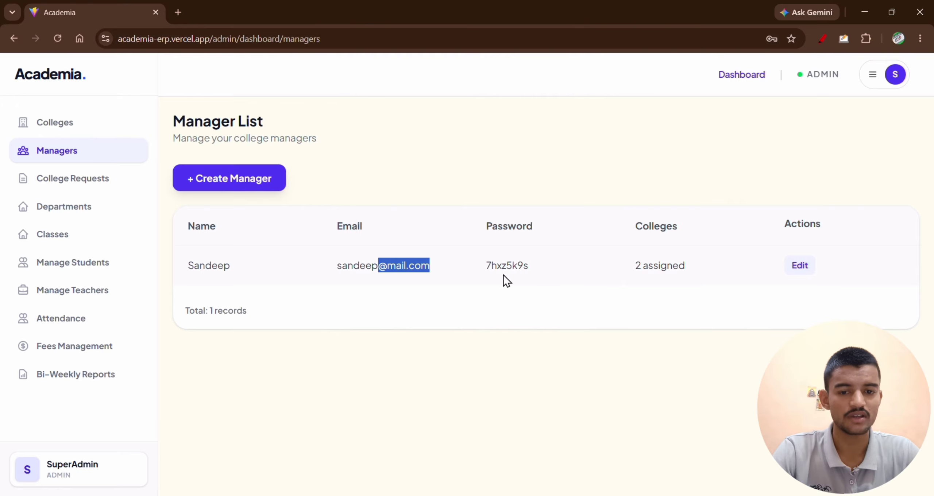
drag(641, 266, 692, 276)
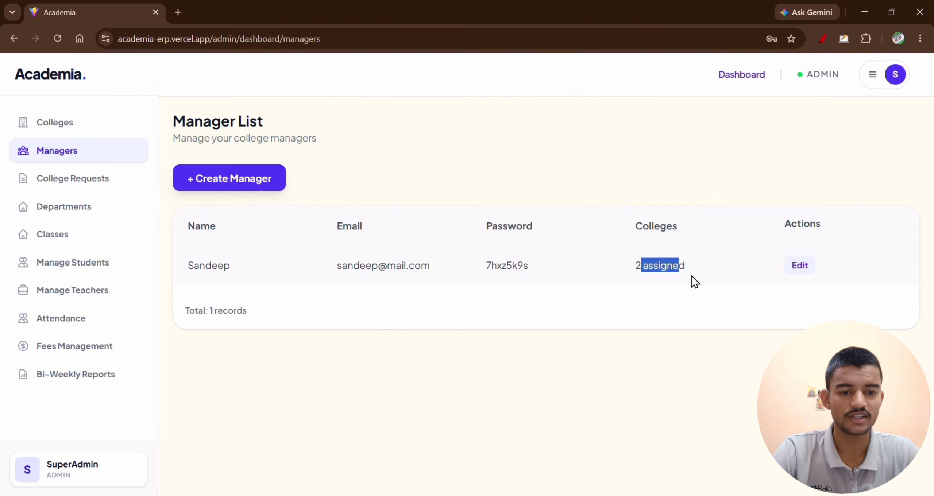
Update the existing manager's assigned colleges by removing RM University and adding SM University and Inct.
click(810, 270)
scroll(389, 374, down, 3)
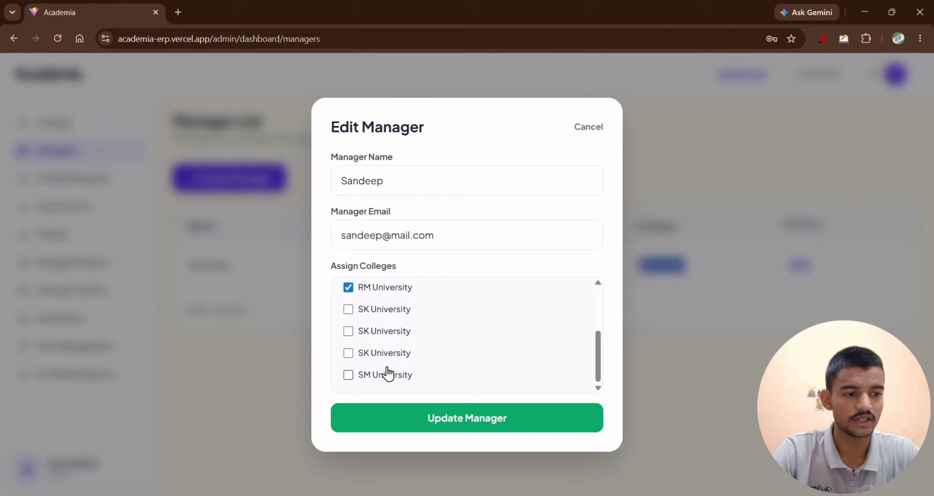
click(349, 288)
double_click(374, 381)
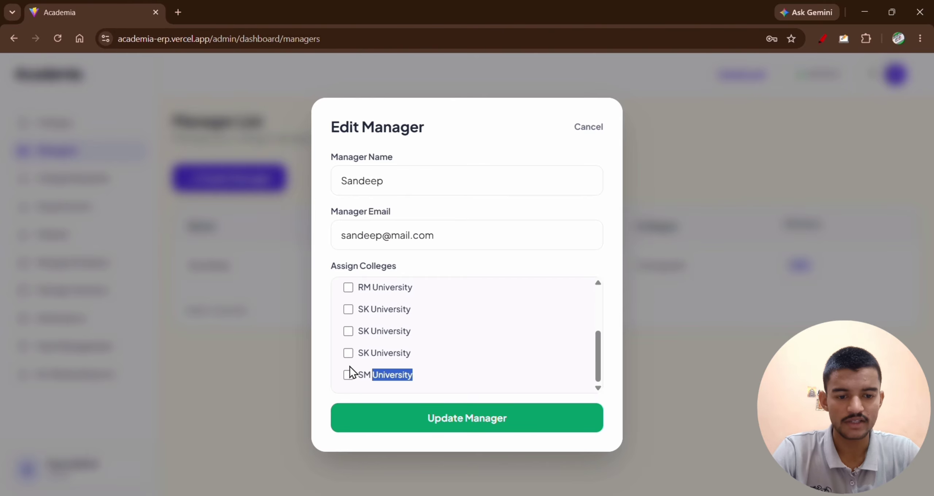
scroll(359, 381, up, 3)
scroll(357, 386, down, 3)
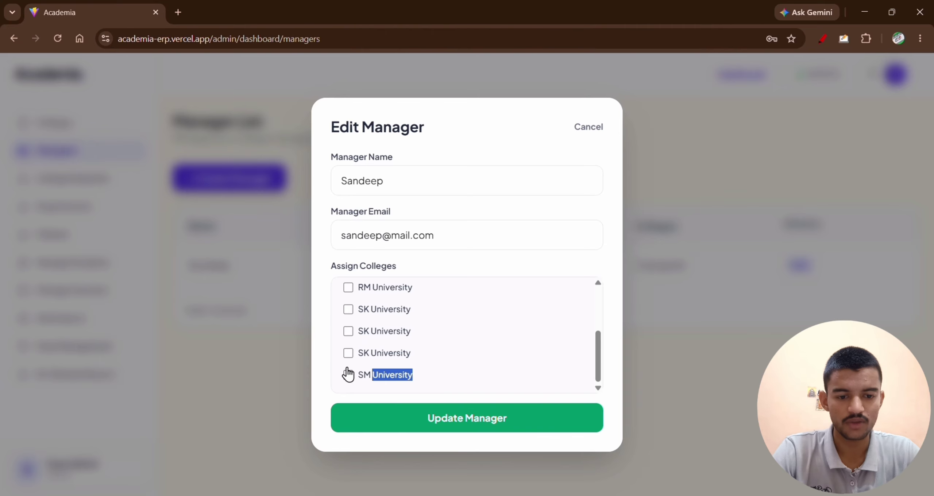
click(348, 375)
scroll(390, 376, up, 3)
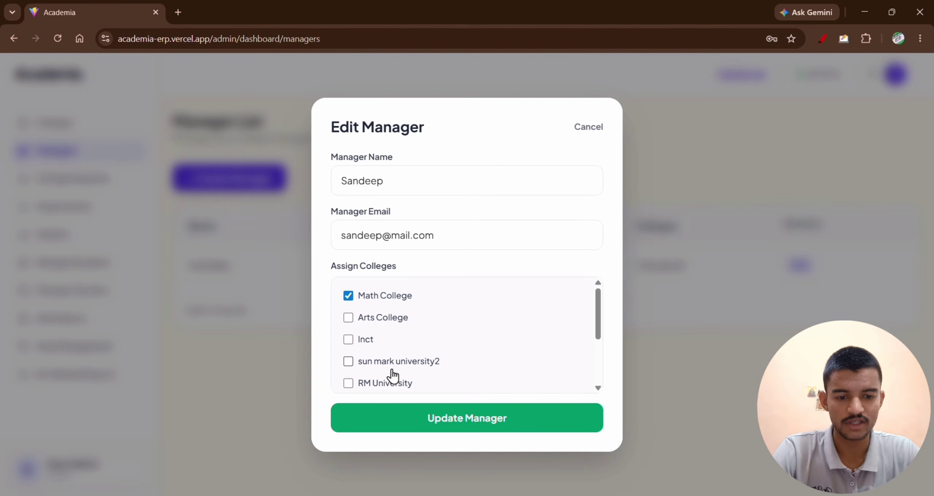
click(351, 340)
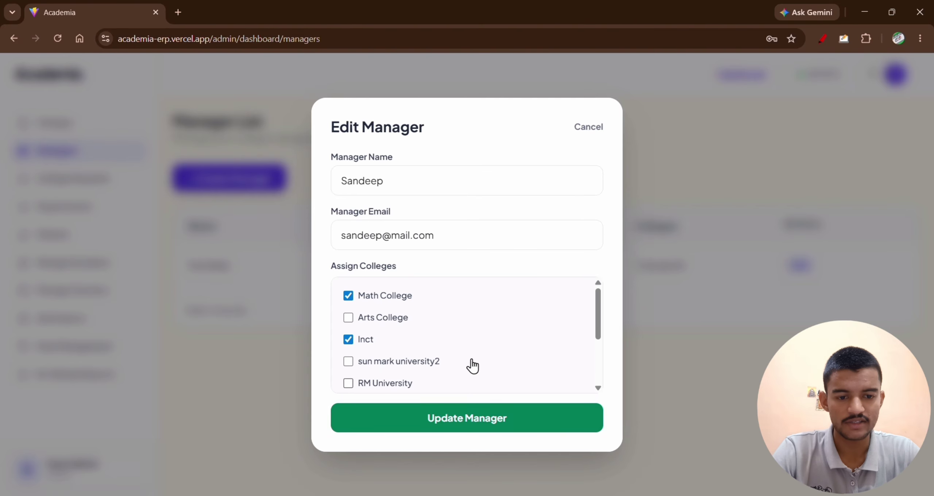
scroll(473, 367, down, 3)
click(499, 414)
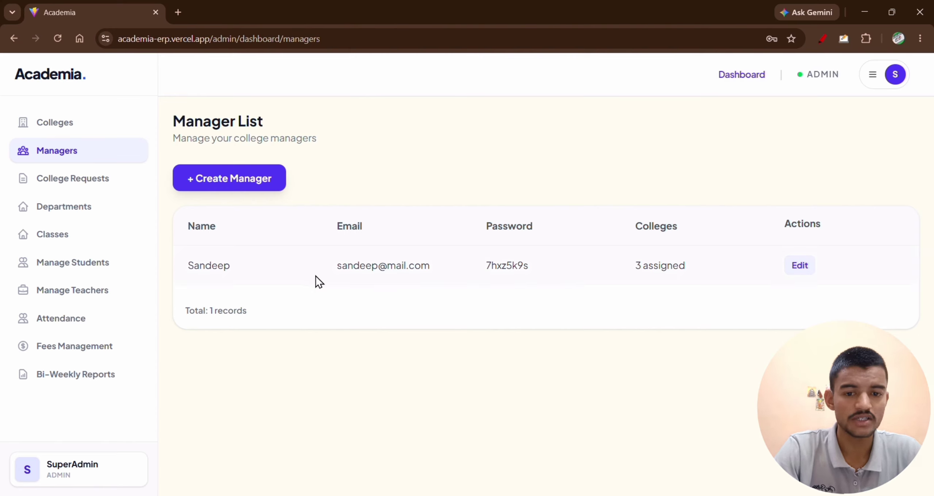
Check the manager's assigned colleges count and view the principal's departments dashboard in the other Chrome window.
drag(626, 269, 710, 273)
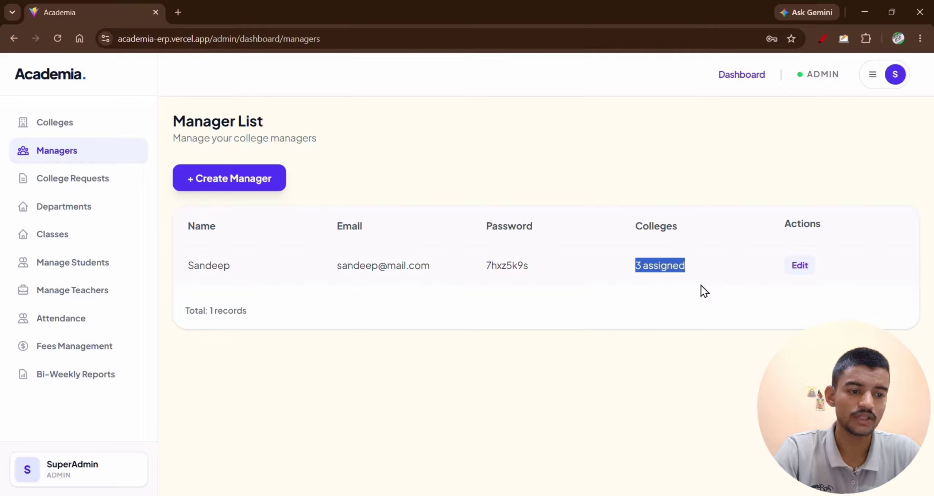
key(alt+Tab)
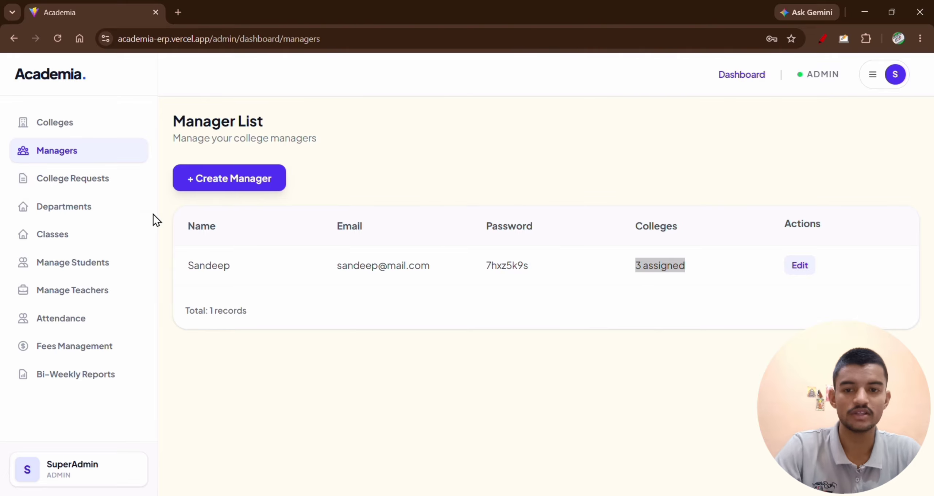
key(alt+Tab)
Copy the manager's email from the manager list and enter it on the Academia login page in Microsoft Edge.
key(alt+Tab)
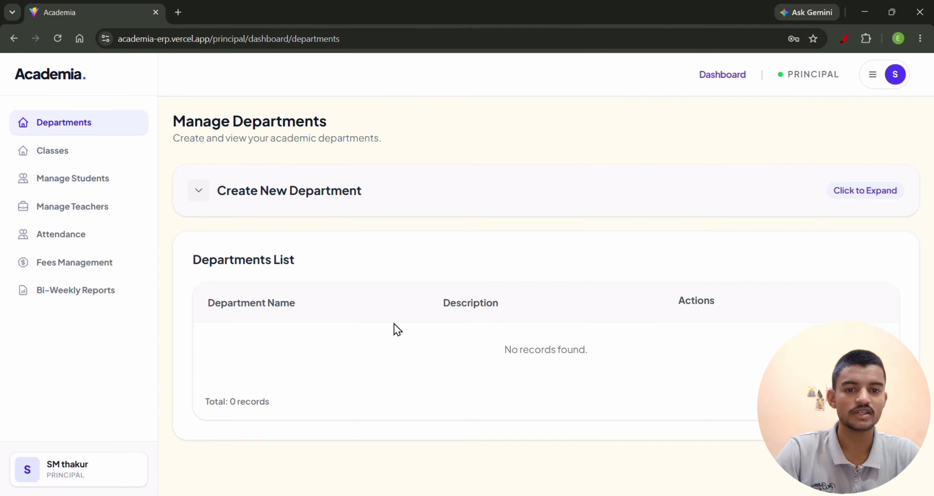
key(alt+Tab)
drag(336, 265, 436, 271)
key(ctrl+c)
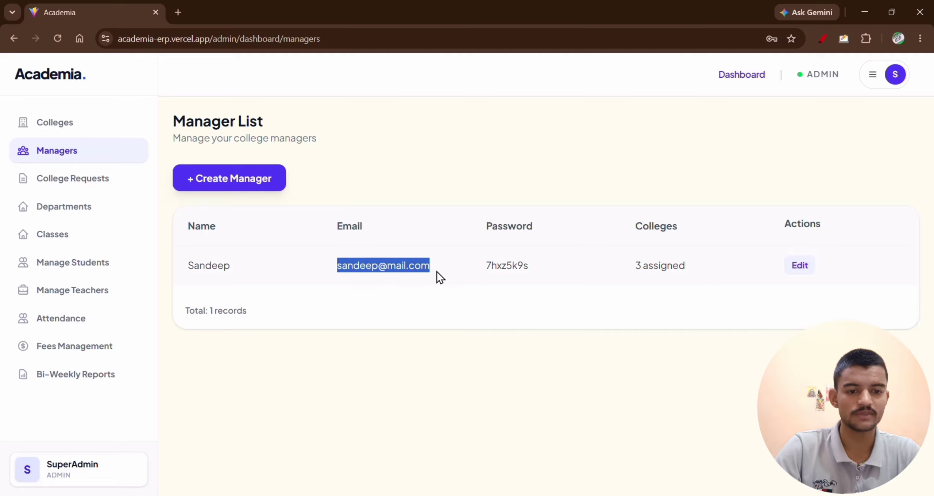
key(alt+Tab)
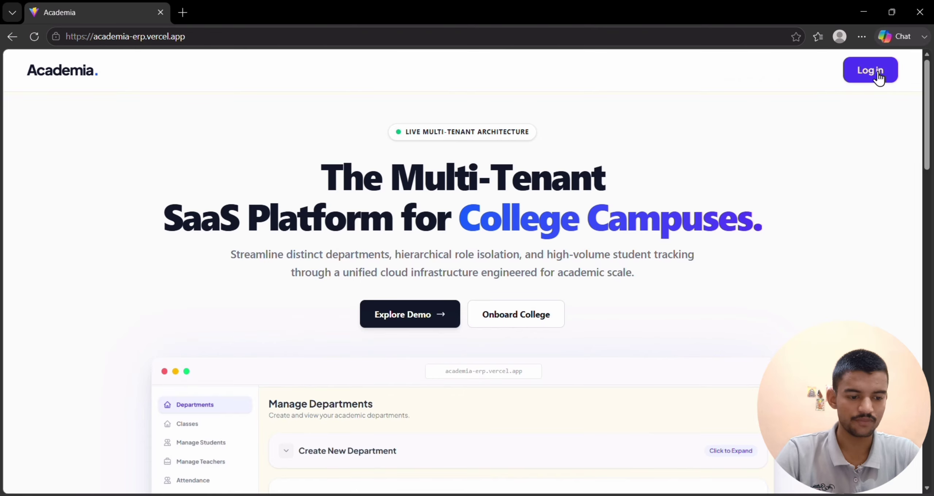
click(879, 73)
click(432, 252)
key(ctrl+v)
Copy the manager's password into the Edge login form, log in as manager, and dismiss the offer to save the password.
key(alt+Tab)
drag(485, 265, 554, 277)
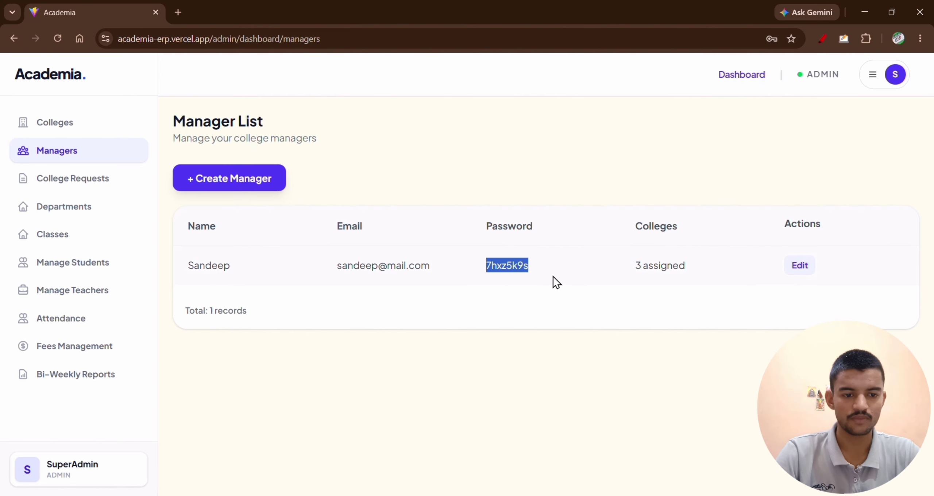
key(alt+Tab)
click(471, 288)
key(ctrl+v)
click(472, 339)
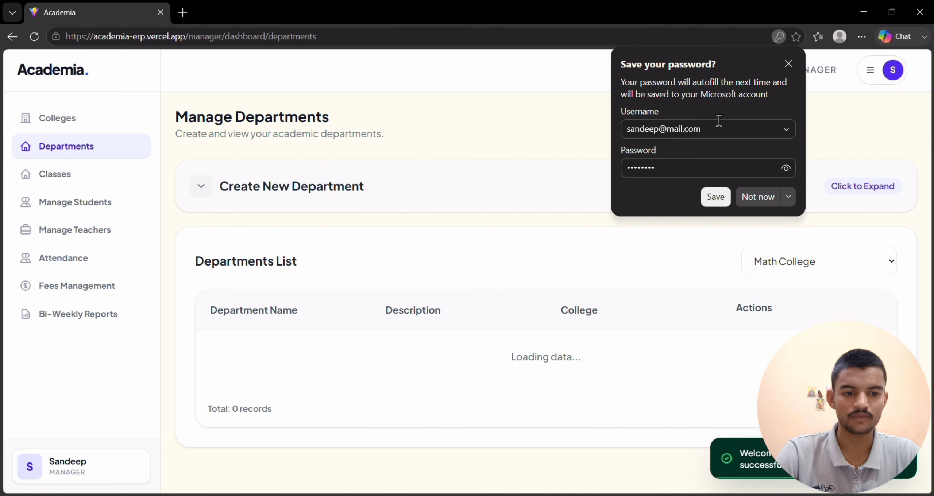
click(789, 65)
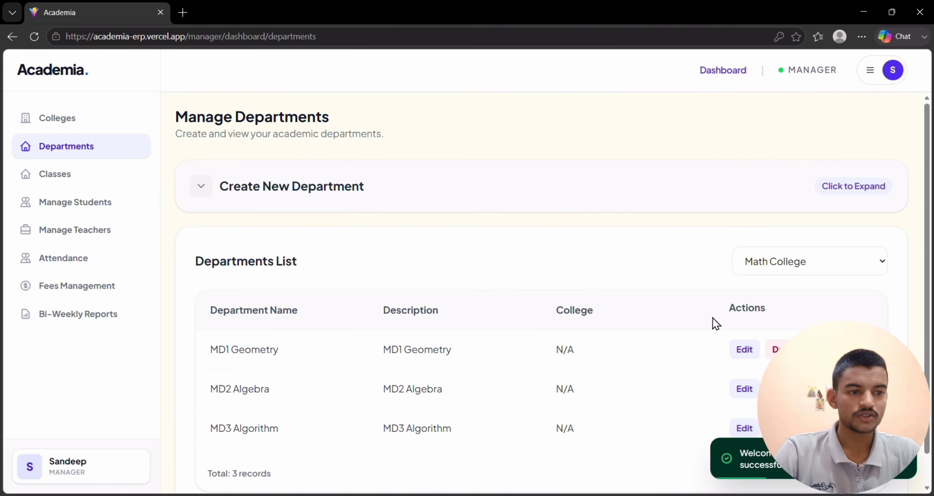
Switch to the admin's Chrome window and look through the students, teachers, attendance, fees management and bi-weekly reports pages.
scroll(712, 318, down, 2)
key(alt+Tab)
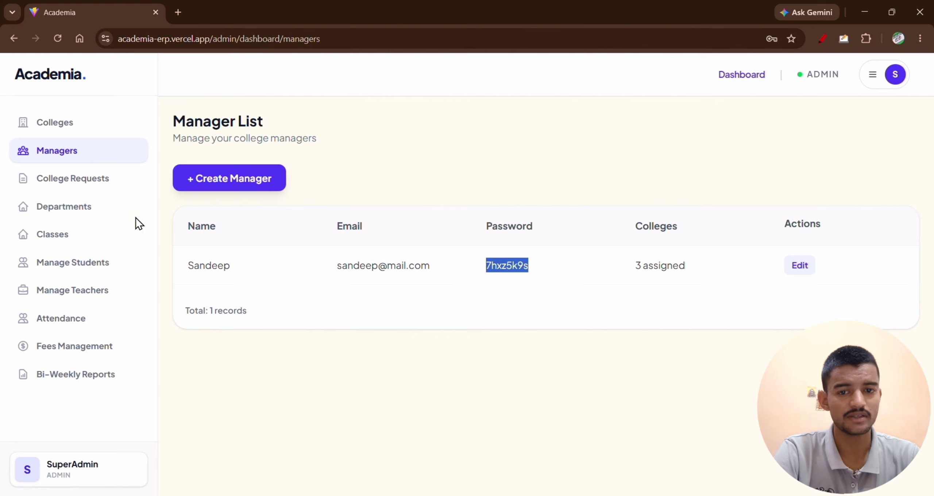
click(85, 264)
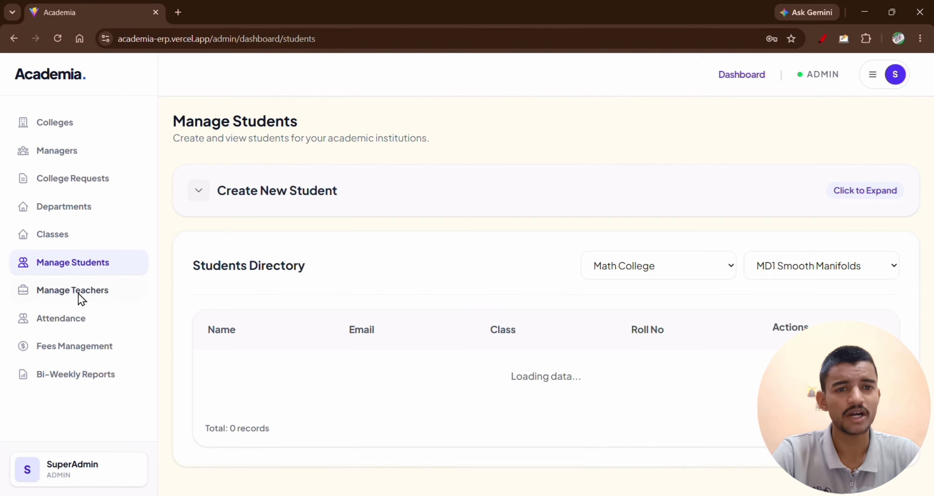
click(78, 293)
click(86, 316)
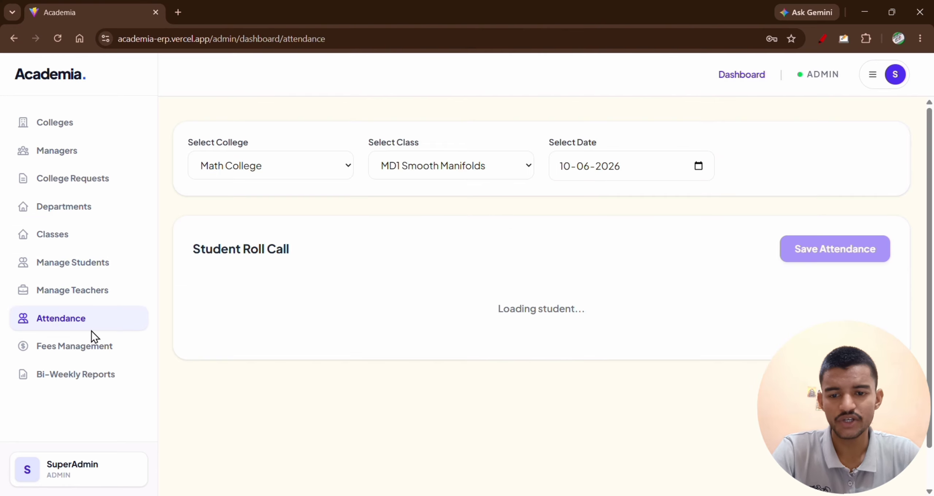
click(123, 357)
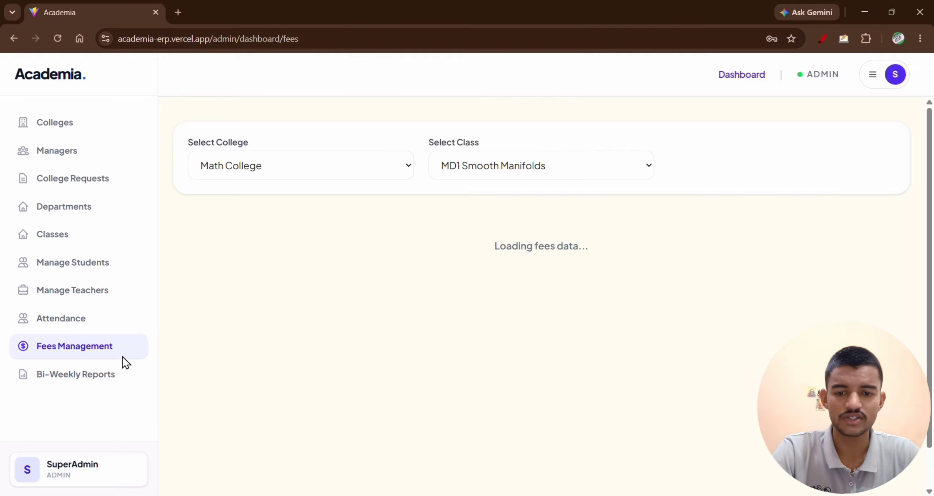
click(108, 382)
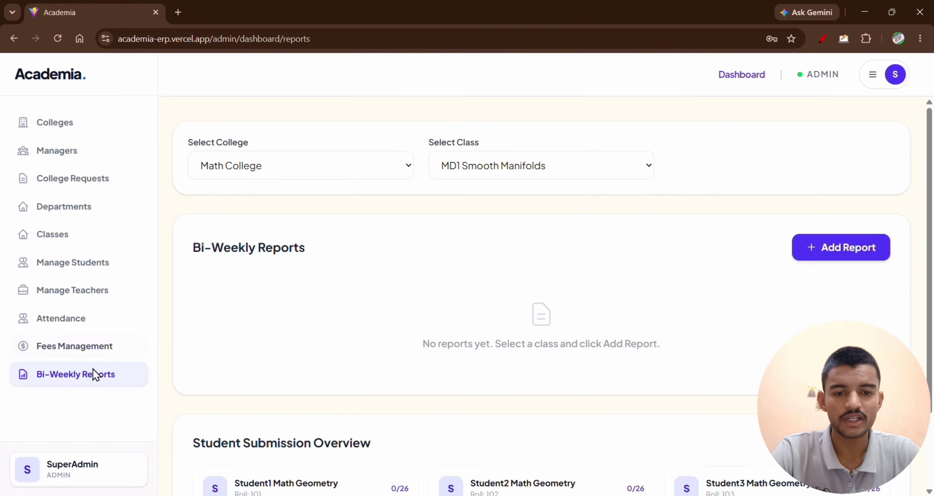
As admin, create a department named Computer Science for SM University, leaving the description empty.
click(59, 207)
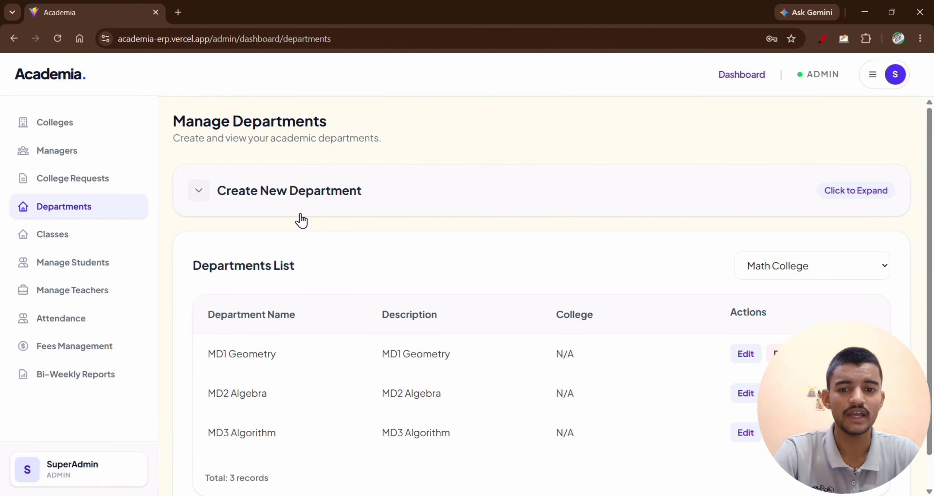
click(236, 198)
click(303, 266)
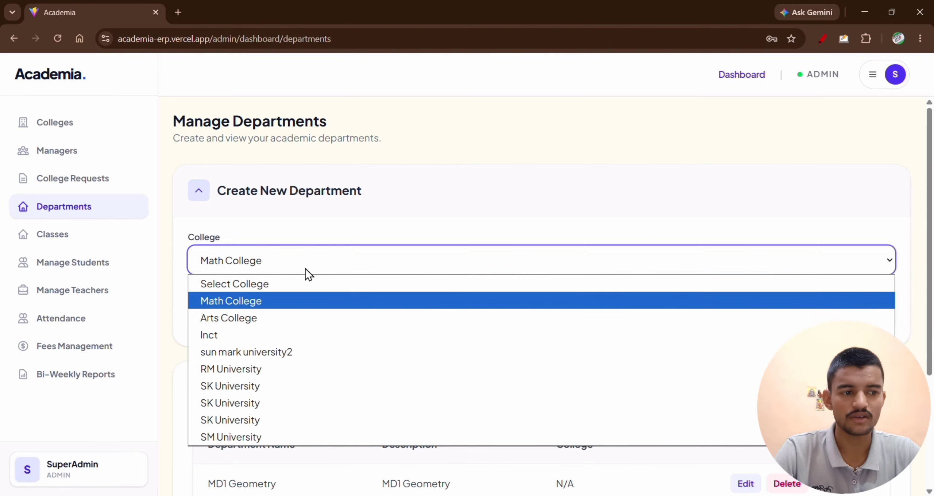
key(Escape)
click(277, 436)
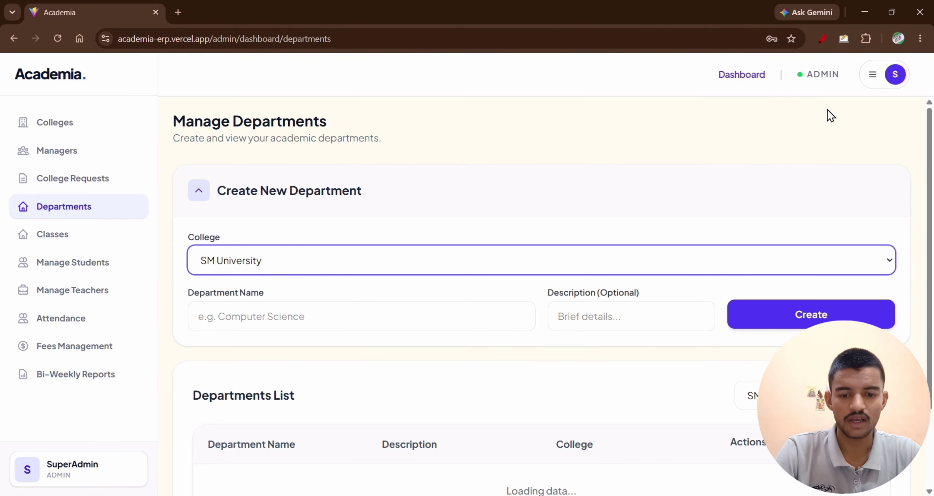
click(407, 316)
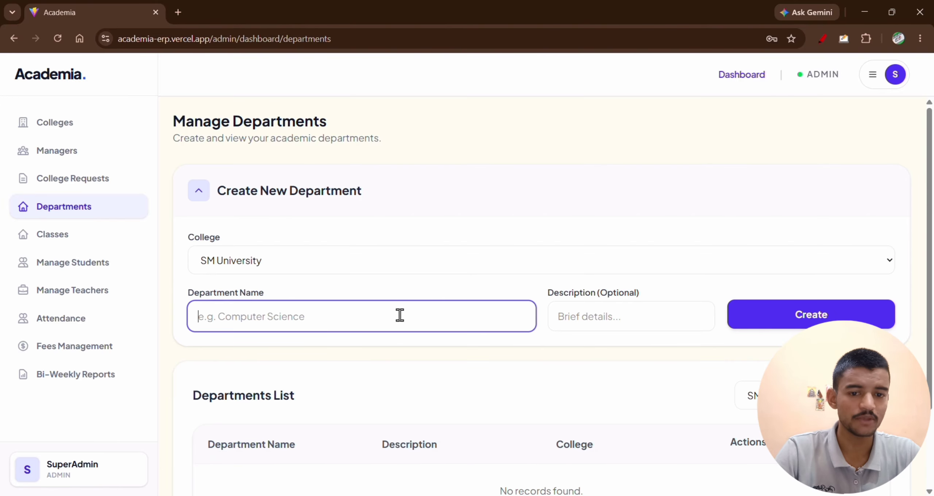
text(Com)
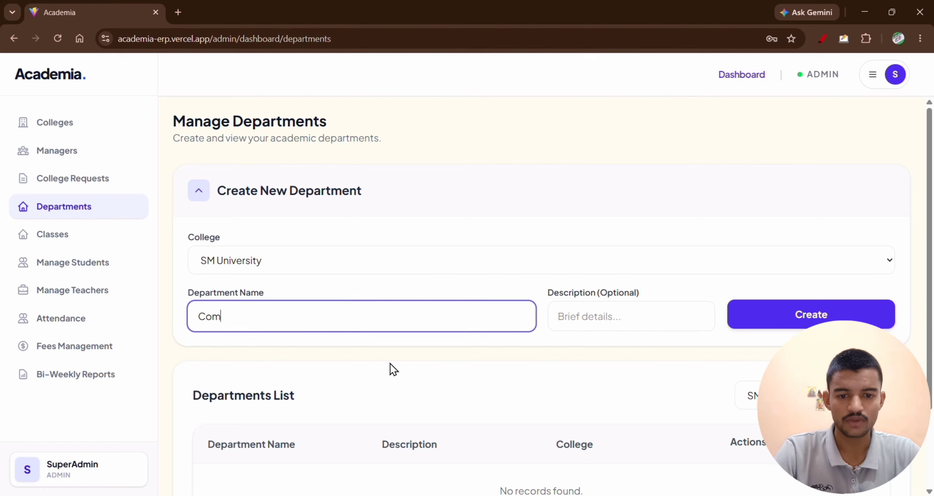
text(puter Science)
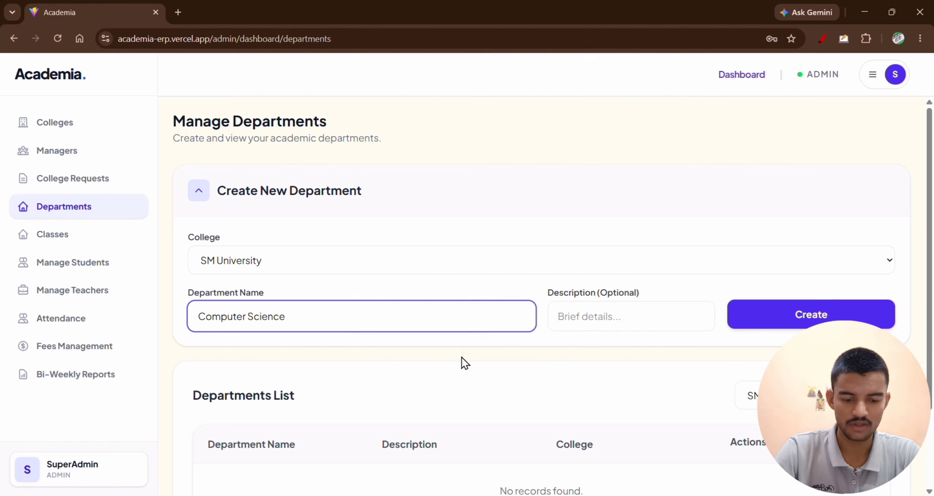
click(801, 321)
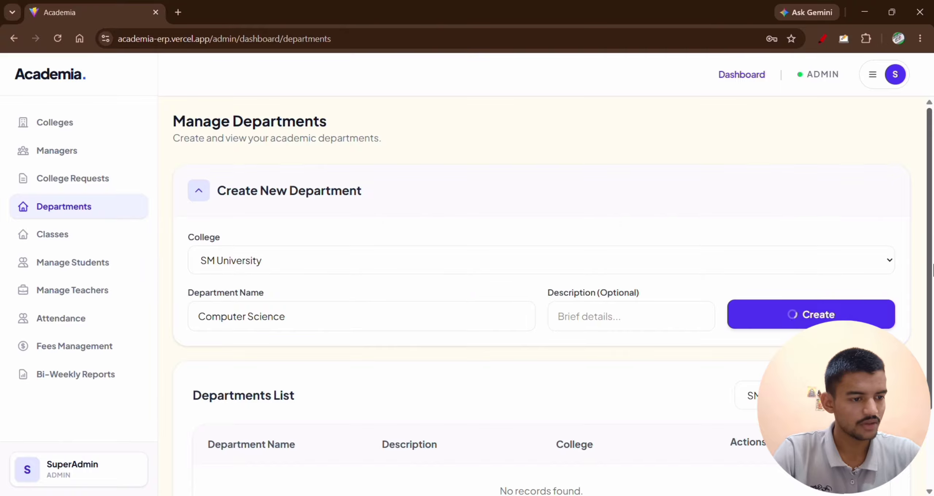
drag(929, 258, 930, 363)
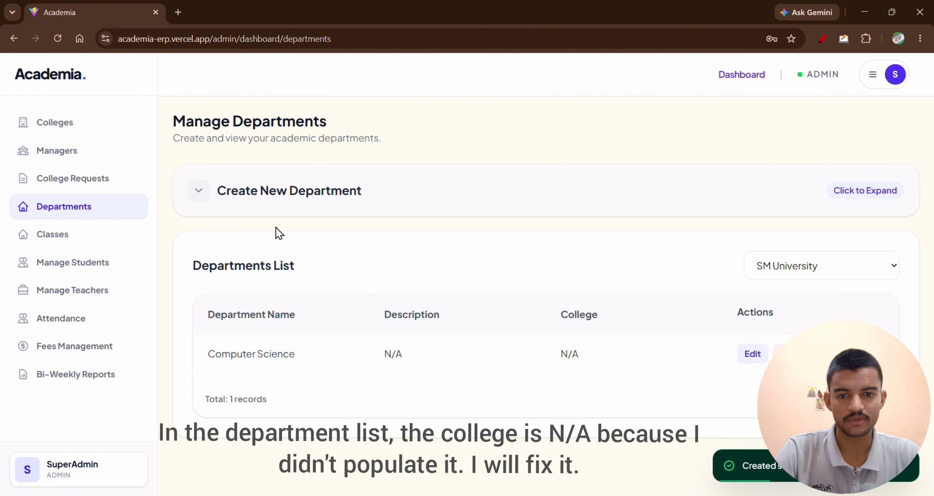
Create a second SM University department named Civil and check it in the departments list.
click(274, 193)
click(277, 317)
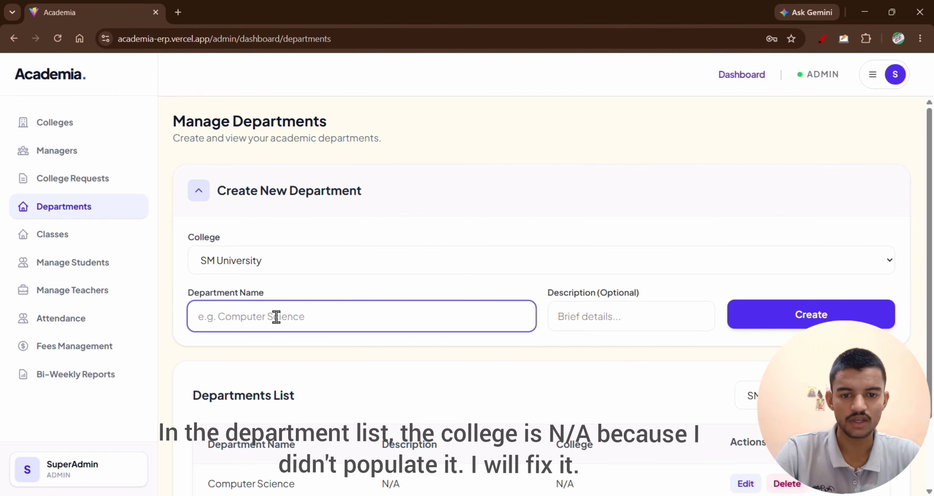
text(Civil)
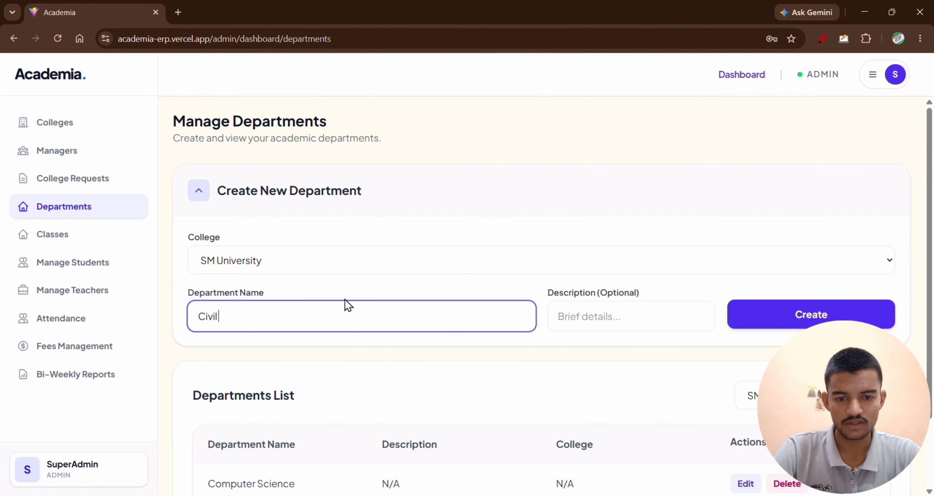
click(765, 322)
scroll(879, 244, down, 2)
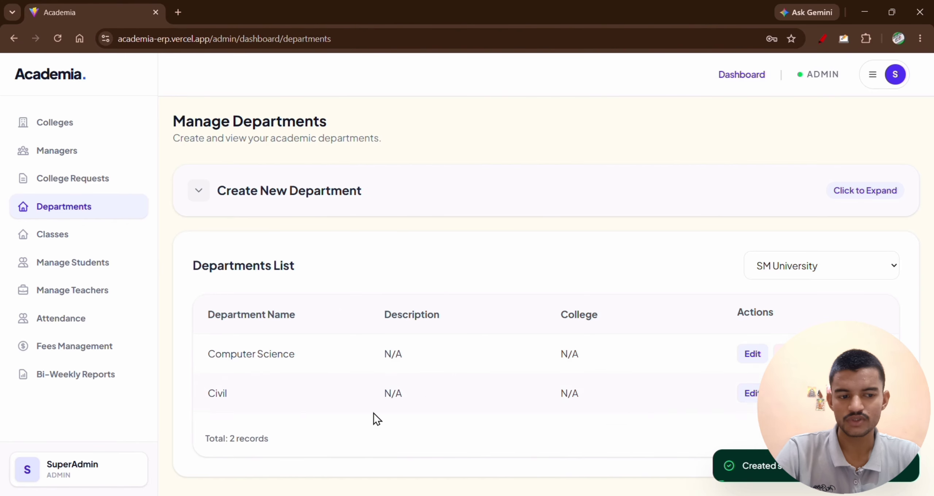
Switch to the principal's Chrome window, reload the departments list by leaving and reopening its page, and examine the department names.
key(alt+Tab)
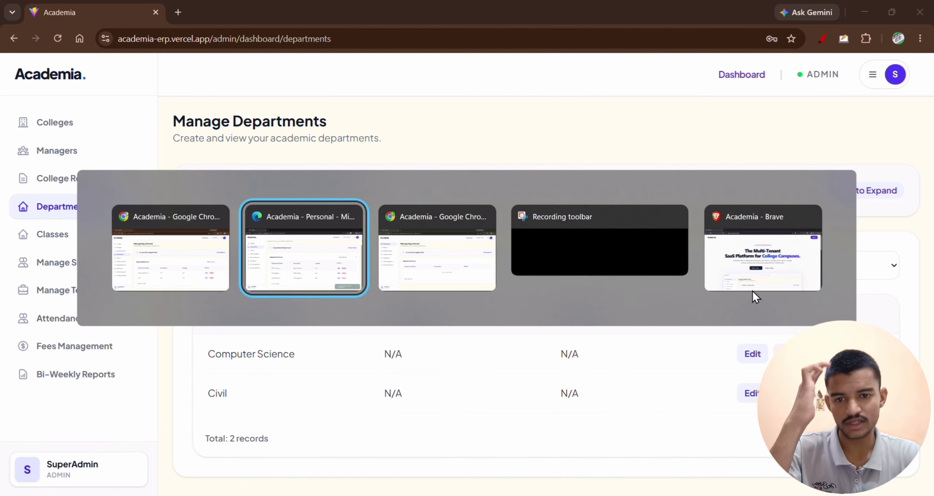
key(alt+Tab)
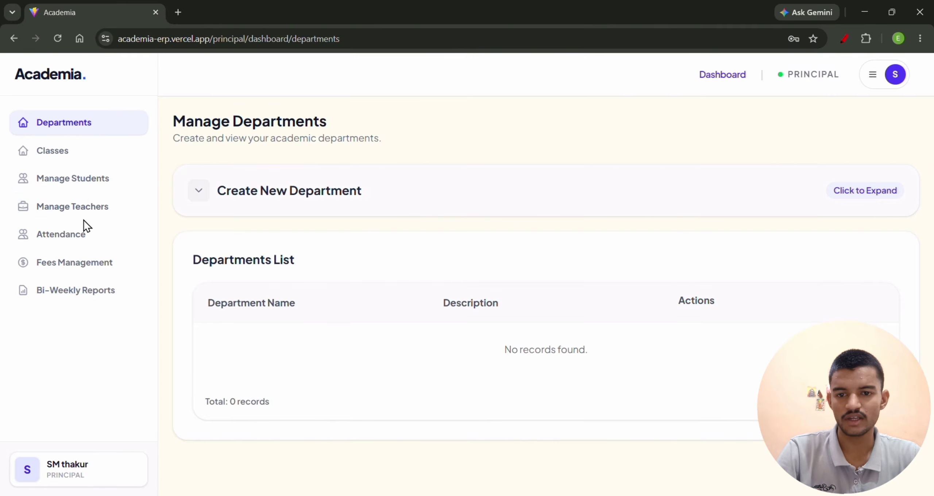
click(69, 150)
click(81, 131)
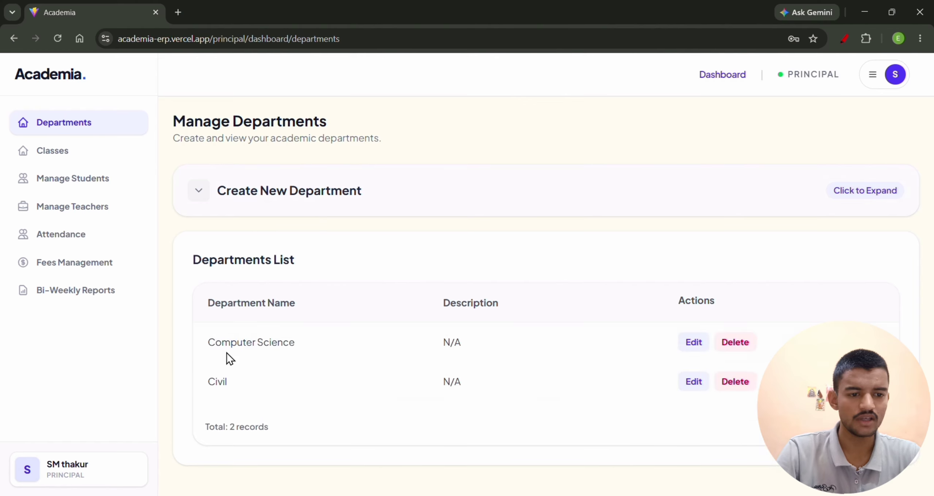
drag(211, 345, 303, 360)
drag(259, 383, 234, 359)
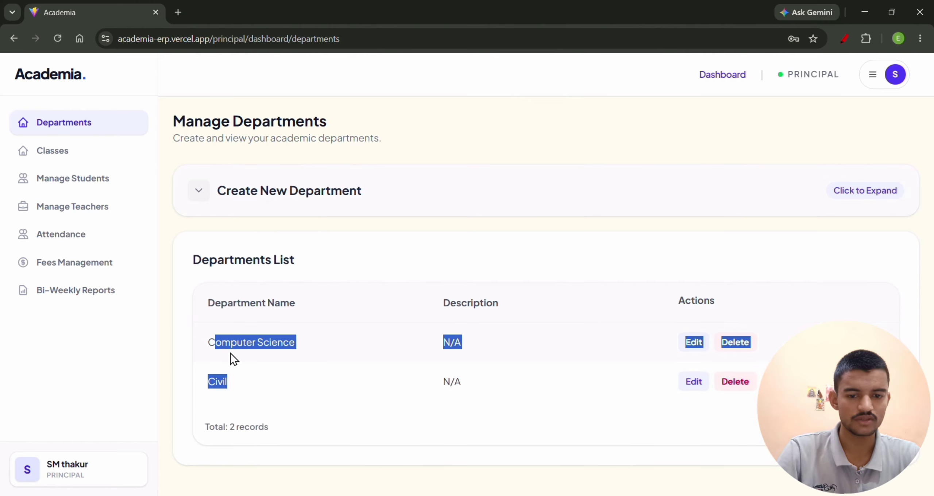
click(761, 453)
Switch to the manager's session in Microsoft Edge and view the form for creating a new student.
key(alt+Tab)
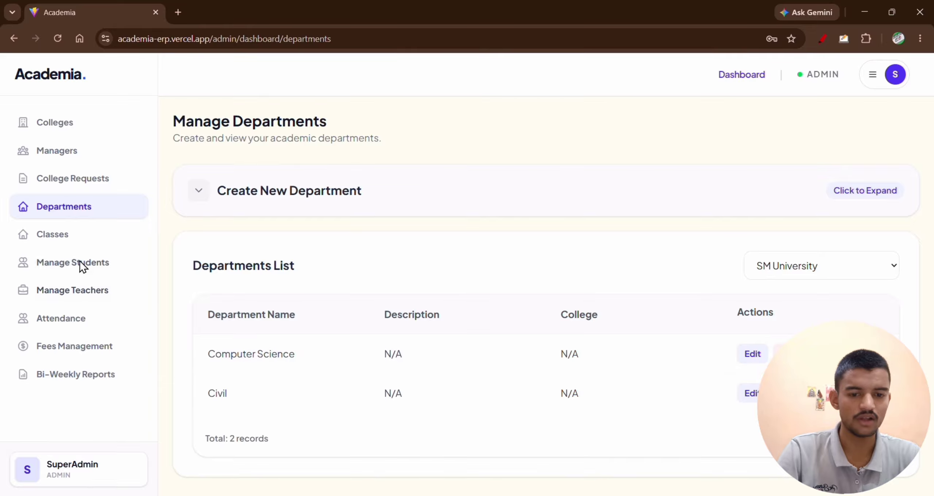
key(alt+Tab)
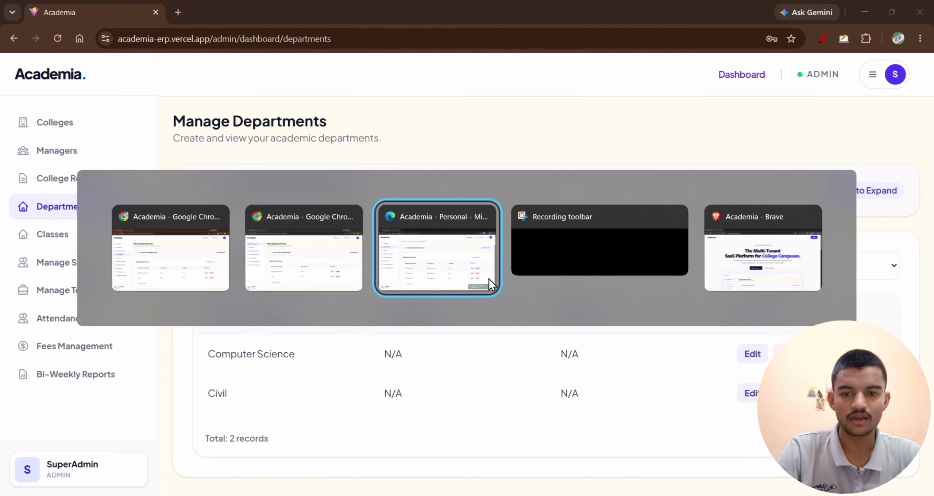
click(489, 279)
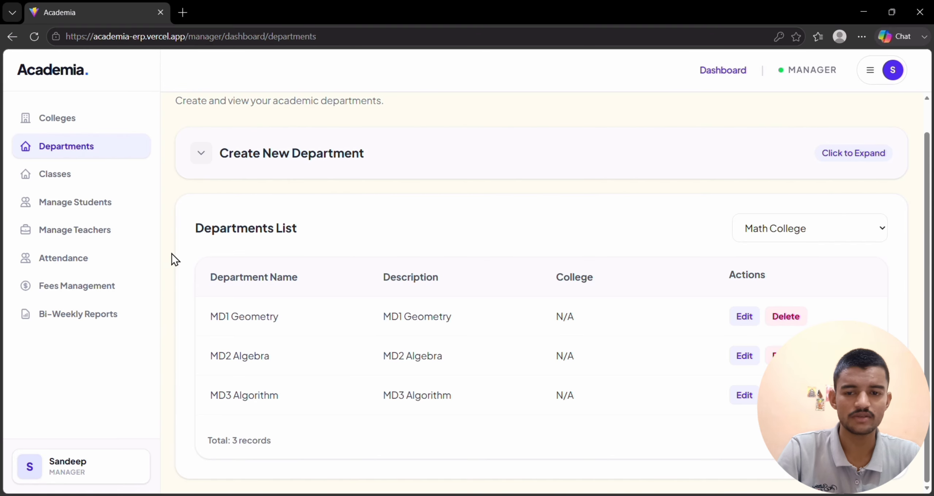
click(93, 204)
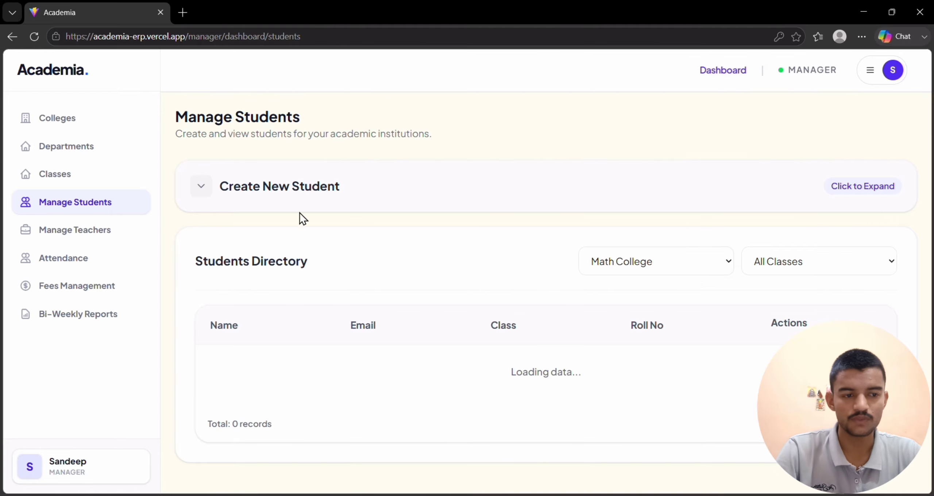
click(261, 201)
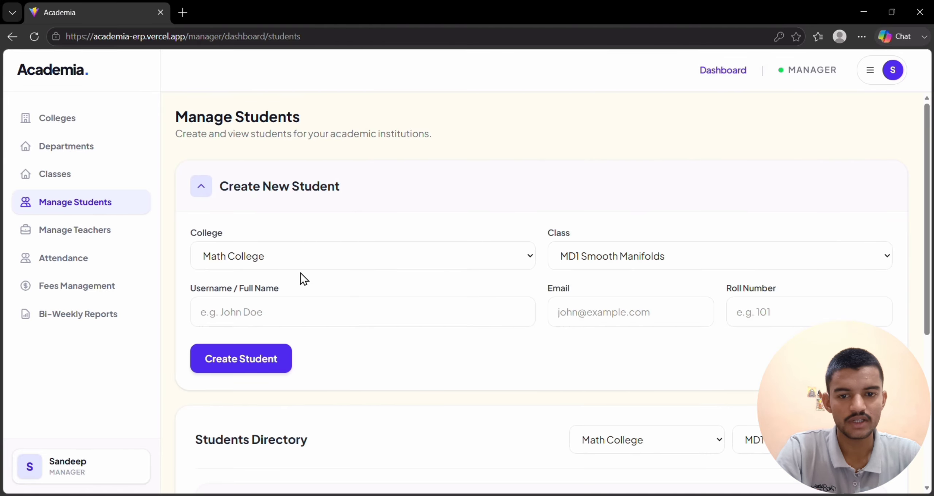
As manager, create a class named CS 101 for SM University in the Computer Science department.
click(69, 175)
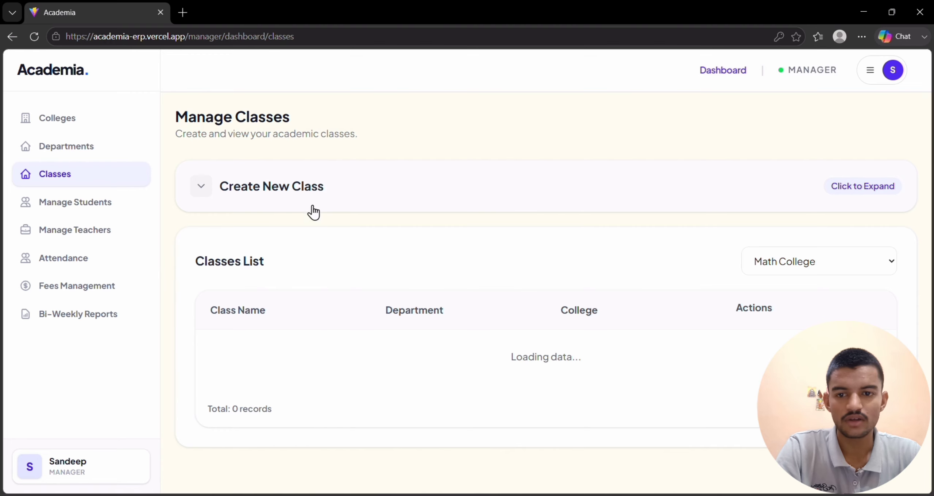
click(376, 209)
click(300, 257)
click(301, 257)
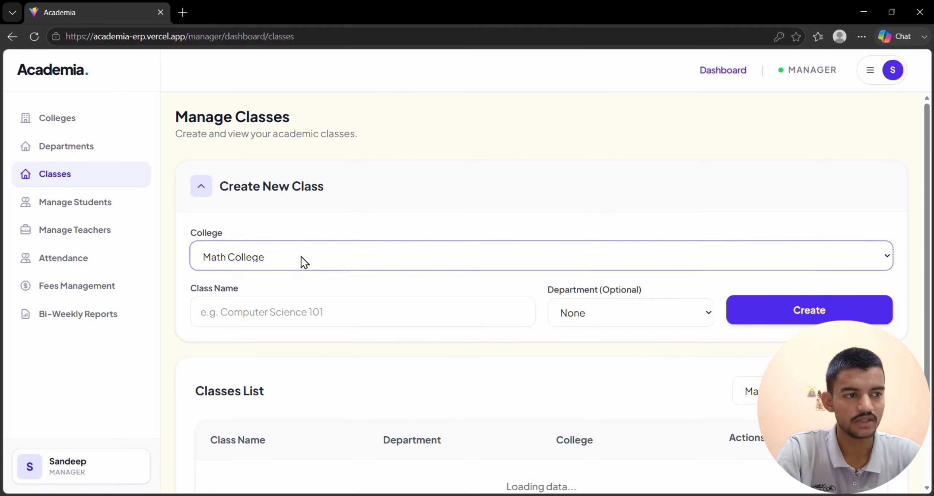
click(300, 259)
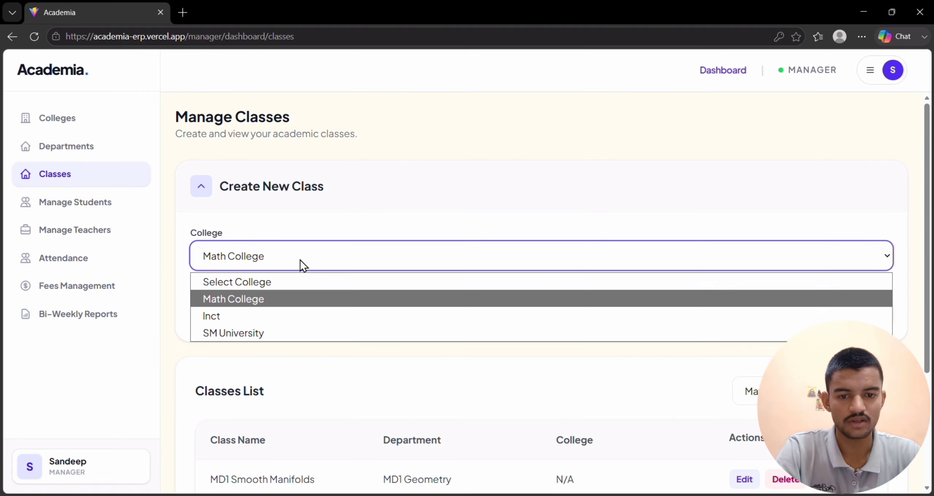
click(269, 333)
click(383, 314)
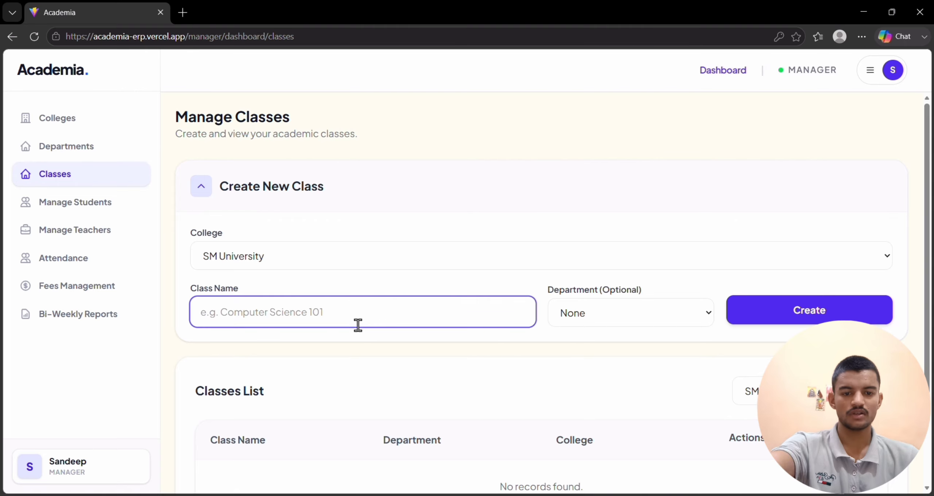
text(CS 101)
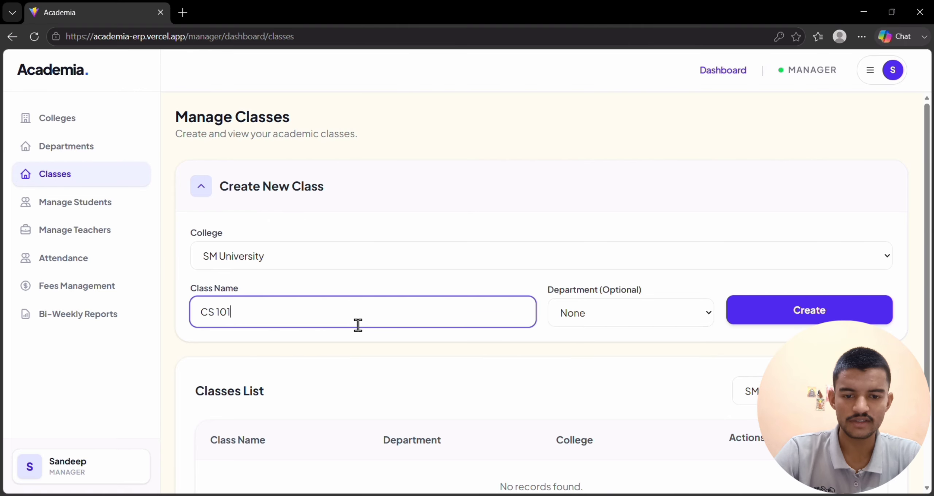
click(568, 319)
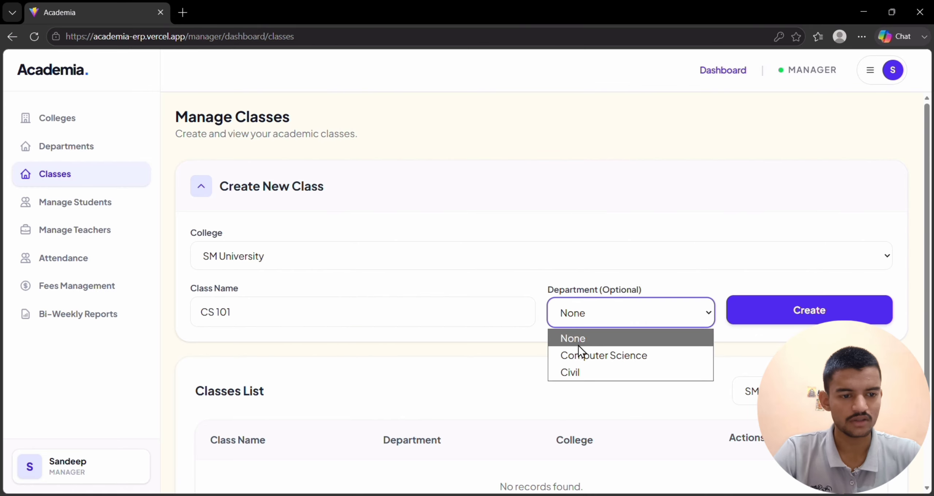
click(581, 354)
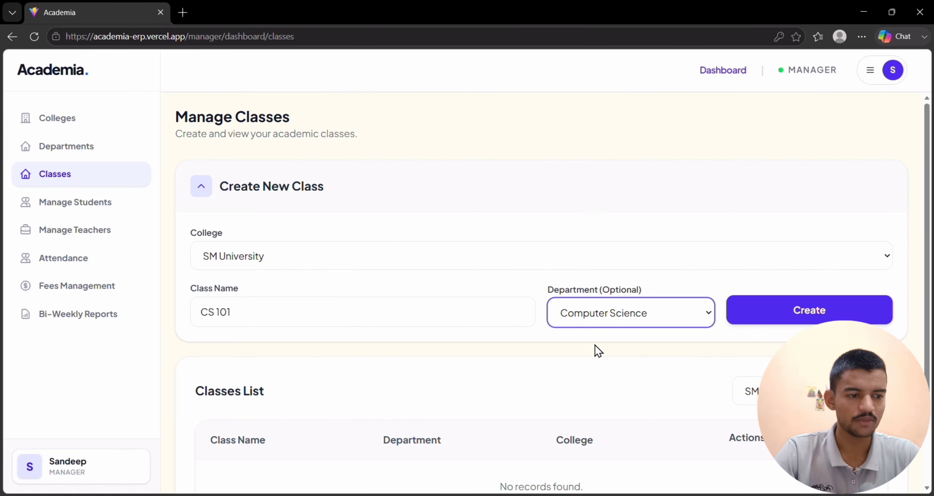
click(774, 316)
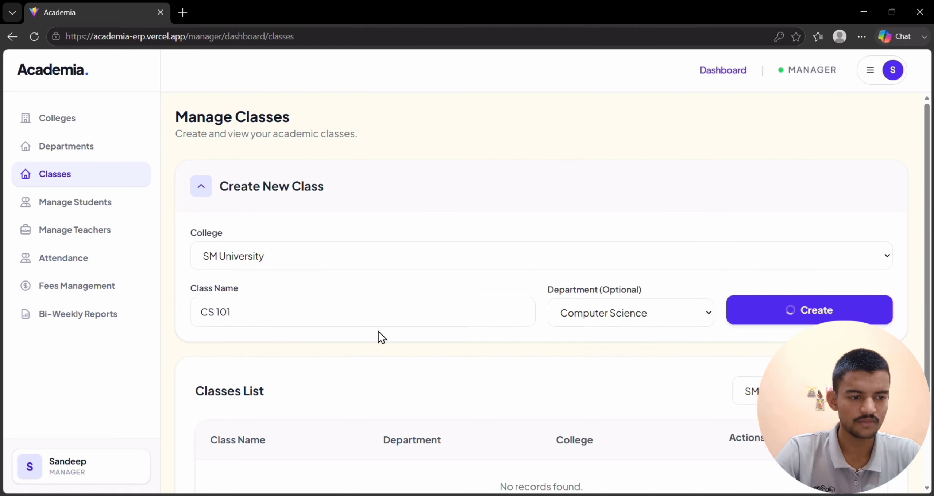
Create a class named Civil 101 for SM University in the Civil department.
click(288, 194)
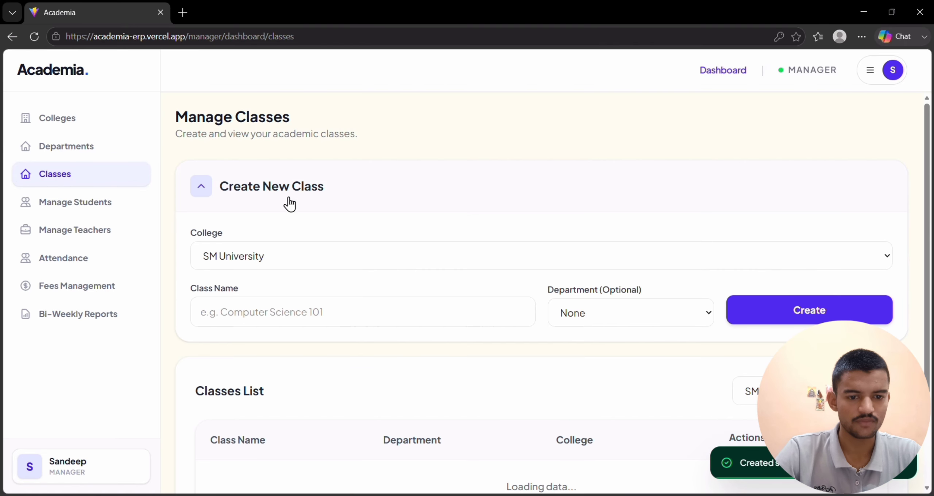
click(306, 320)
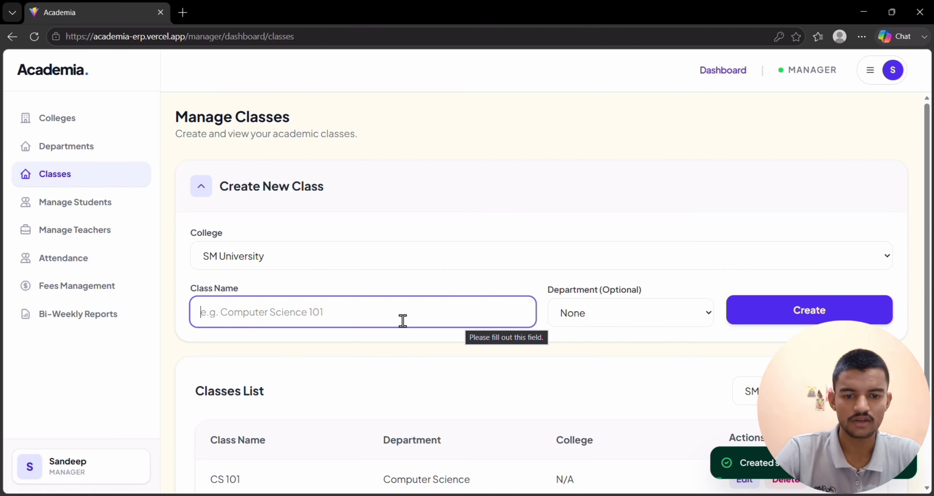
text(Ci)
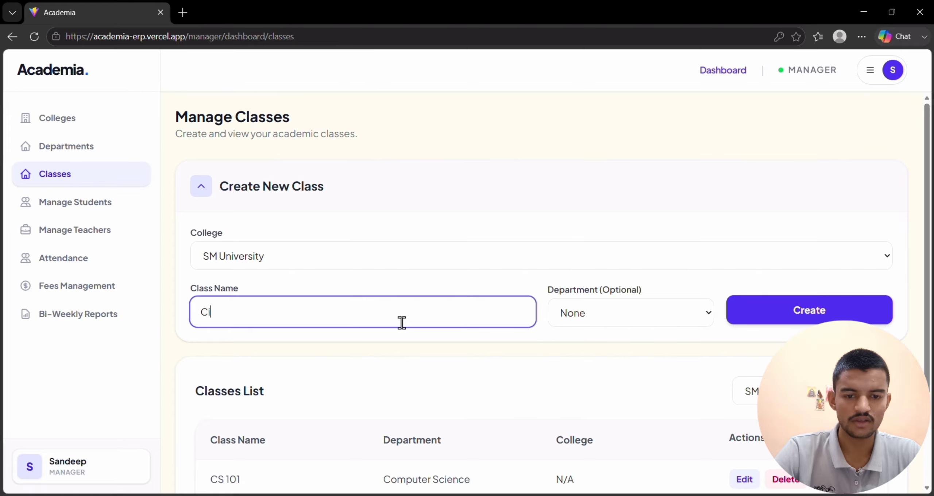
text(vil)
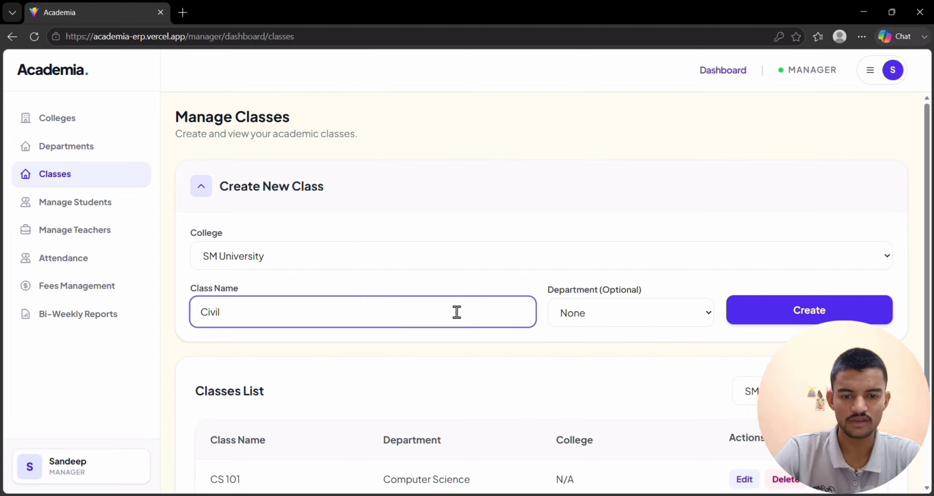
click(679, 314)
click(631, 371)
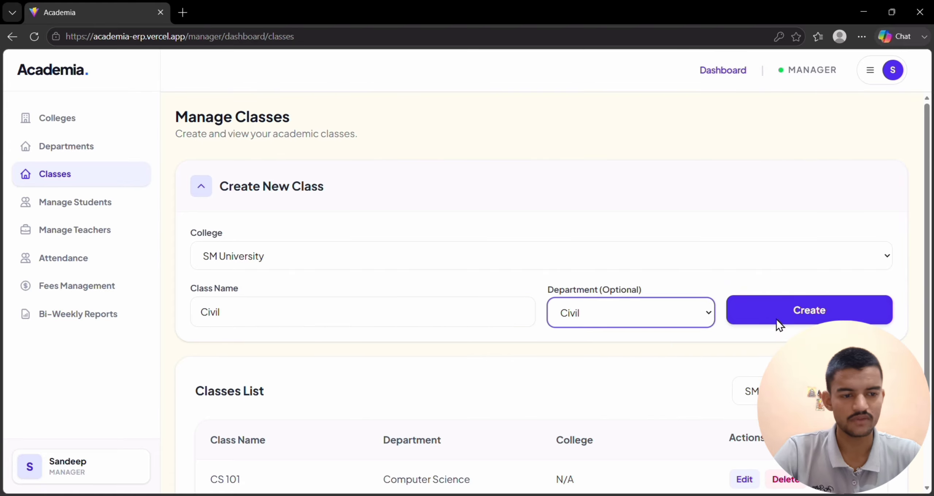
click(441, 311)
text(101)
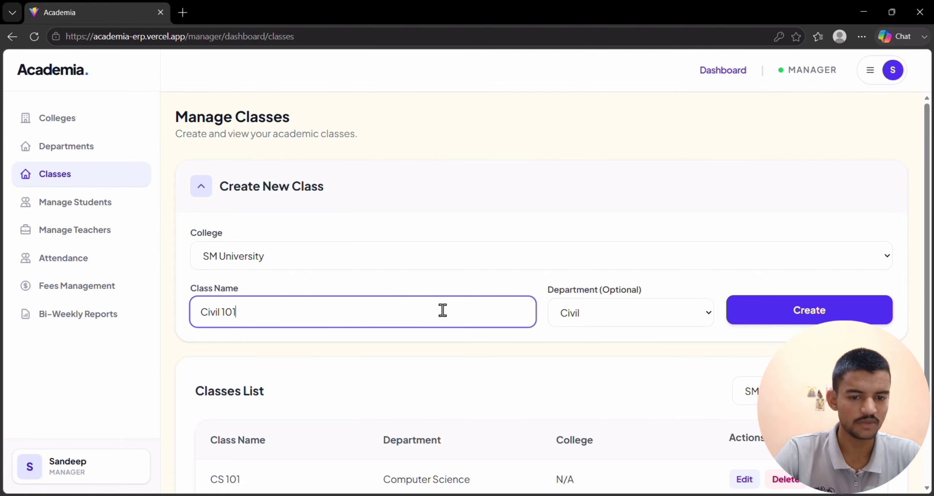
click(806, 309)
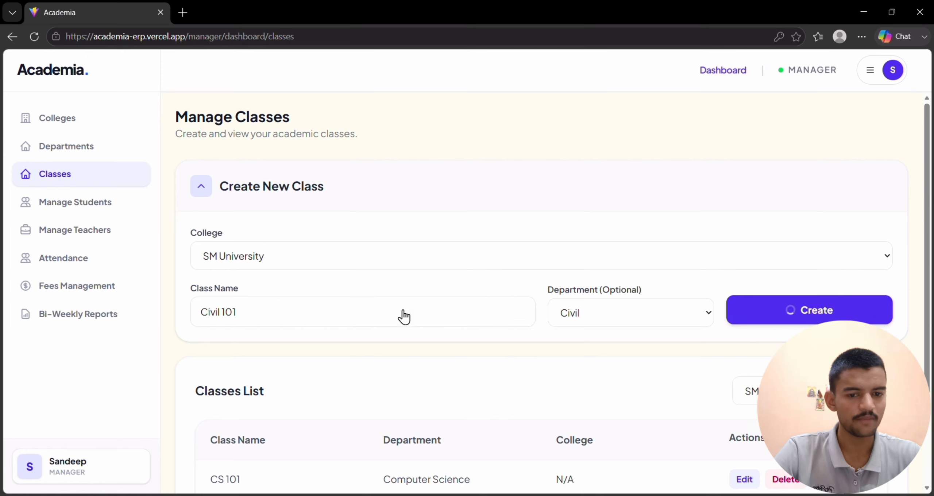
click(297, 178)
click(290, 320)
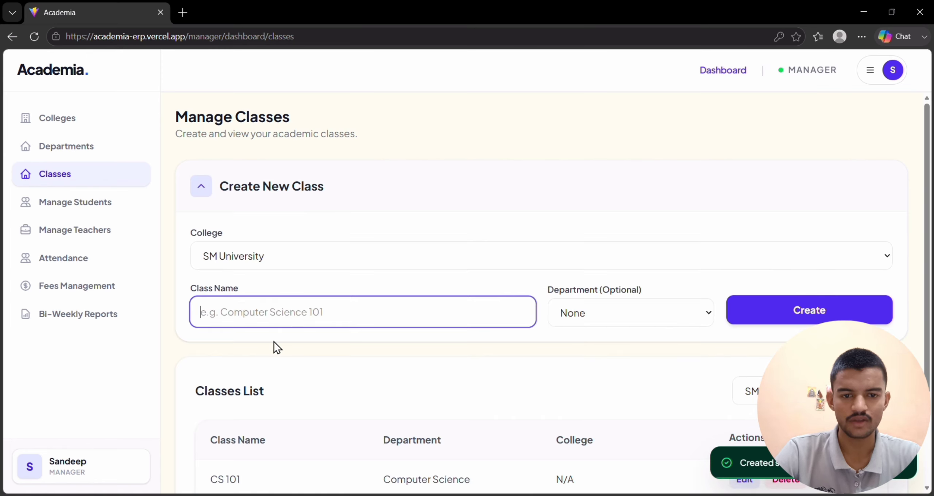
text(CS 102)
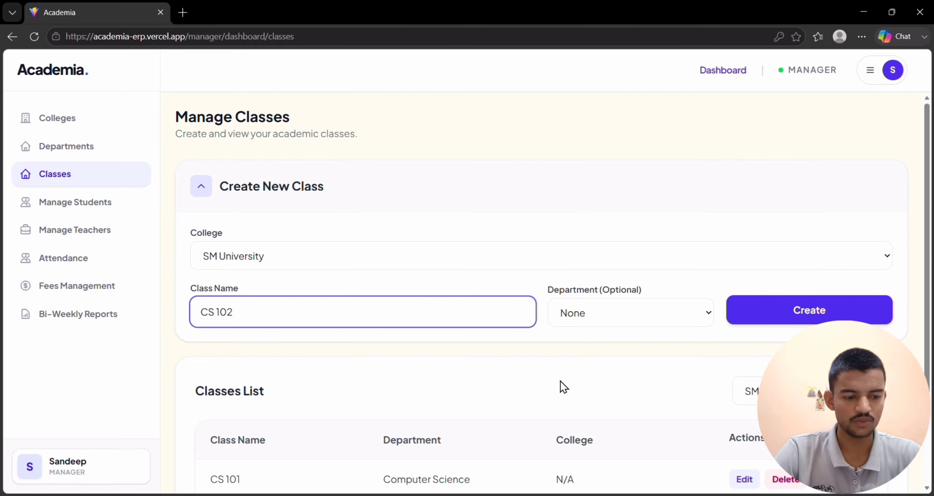
triple_click(313, 298)
click(338, 364)
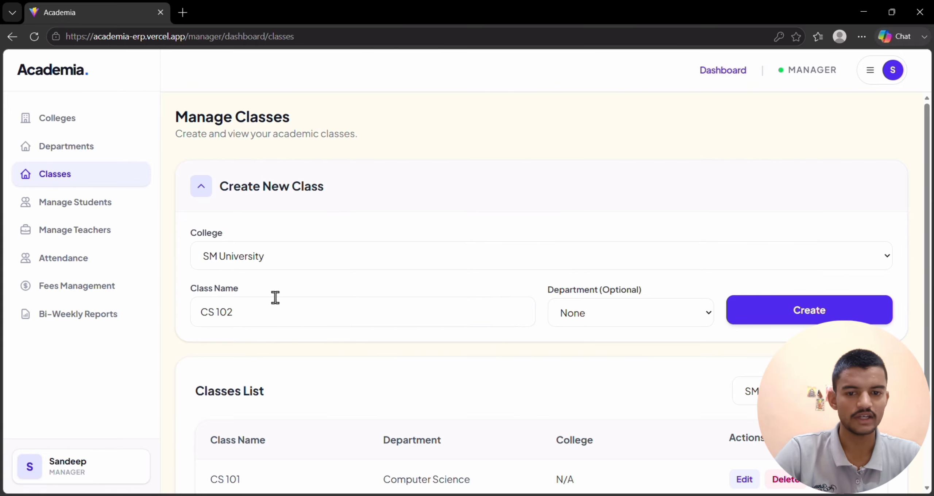
Switch to the principal's Chrome window and create a class named CS 102 in the Computer Science department.
key(alt+Tab)
key(Tab)
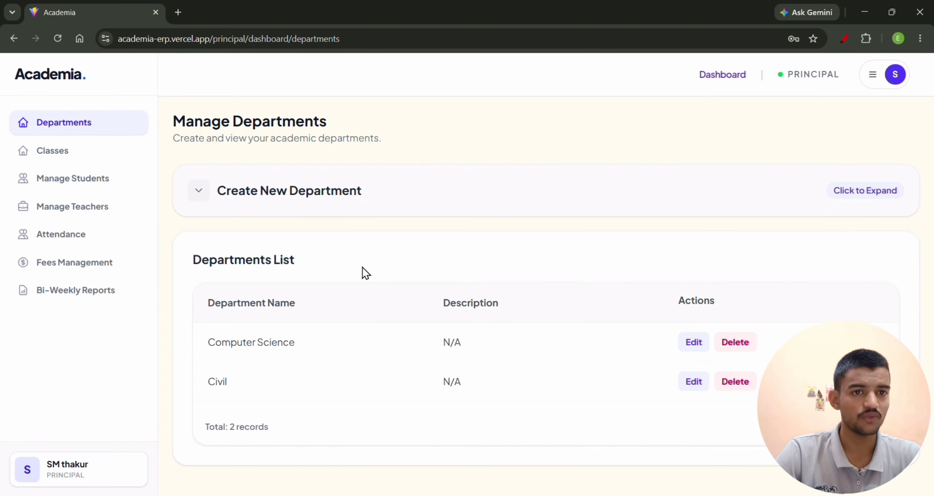
click(58, 153)
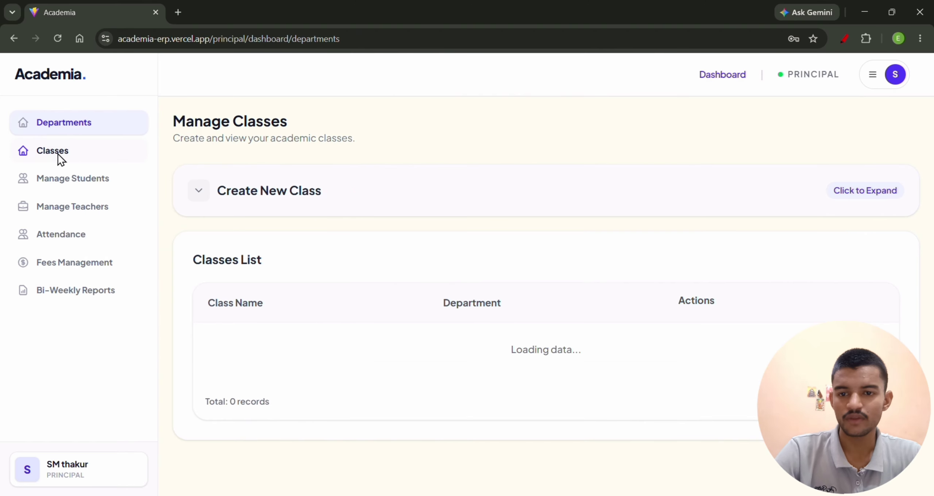
click(296, 188)
click(291, 266)
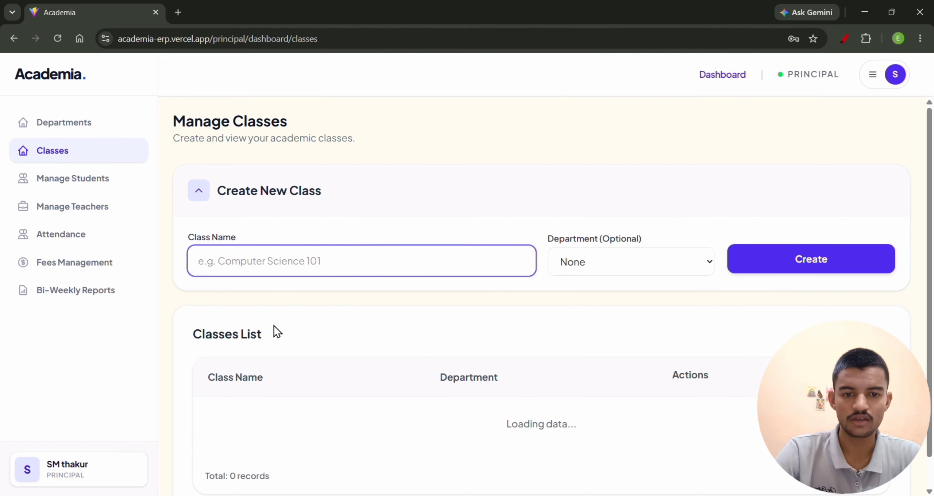
text(CS 102)
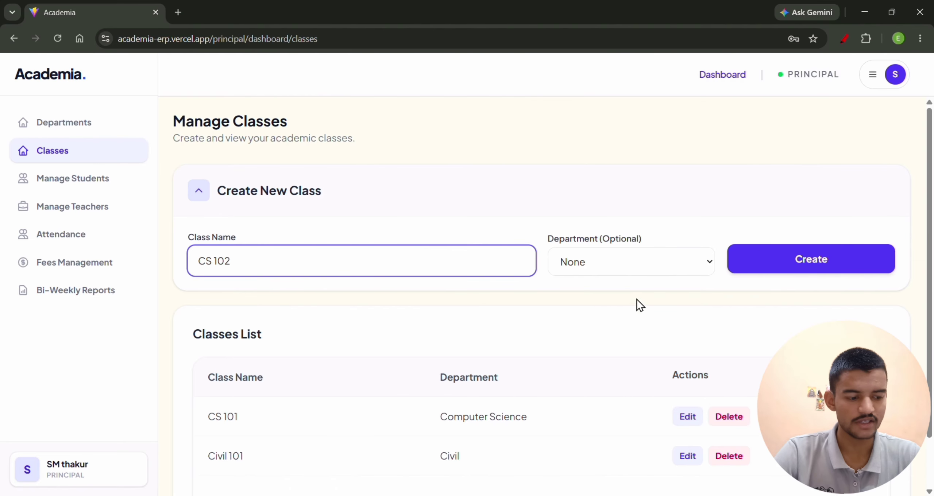
click(629, 265)
click(597, 302)
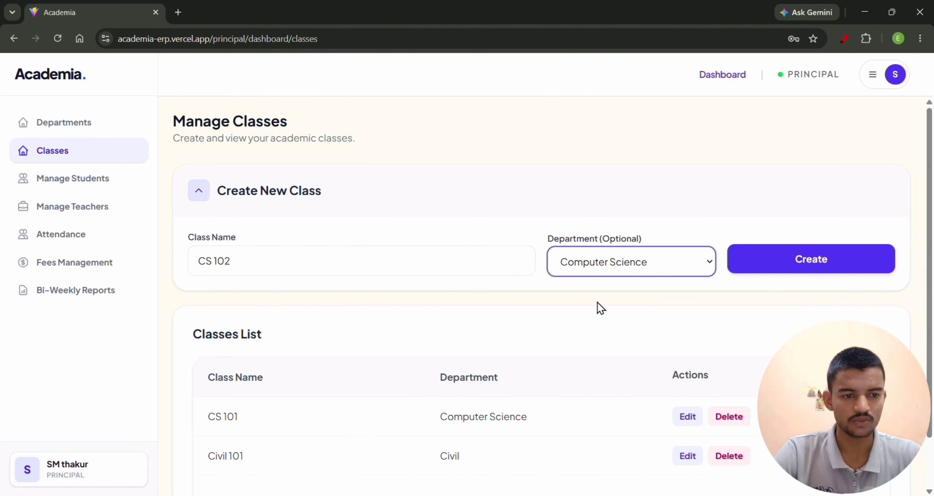
scroll(379, 427, down, 1)
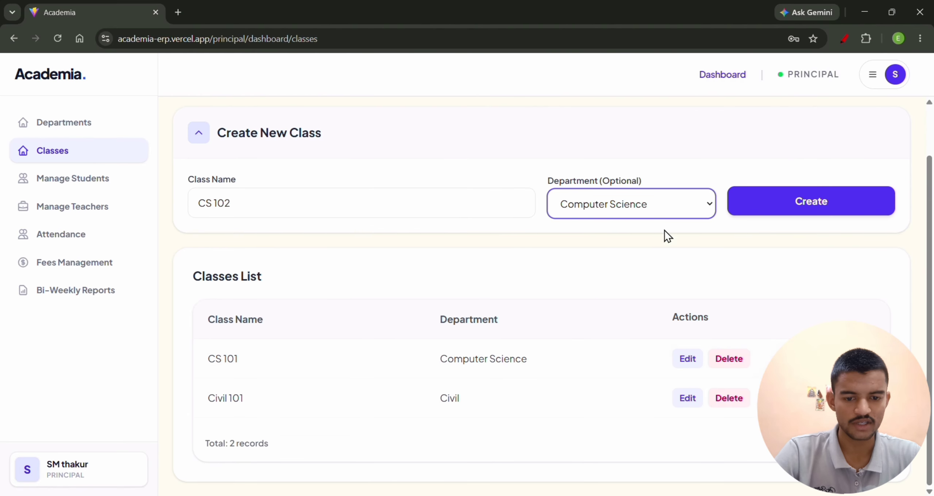
click(757, 205)
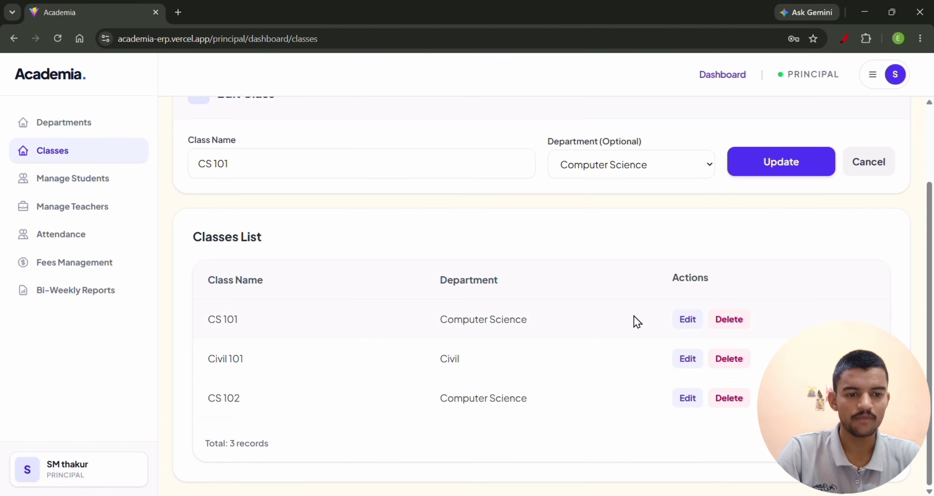
Open the CS 101 class and the Civil 101 class for editing to view their details.
click(695, 320)
click(688, 457)
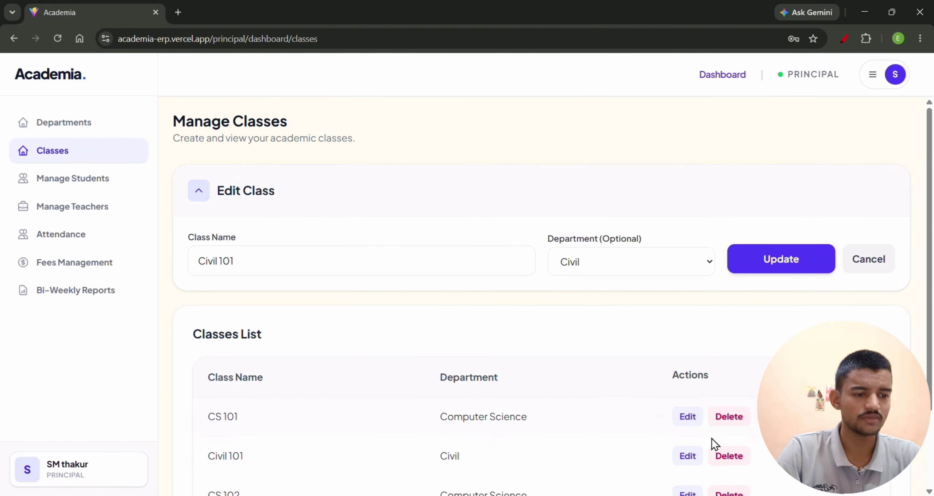
Switch to the manager's session in Microsoft Edge, view the department choices for a new class, and open the students directory.
key(alt+Tab)
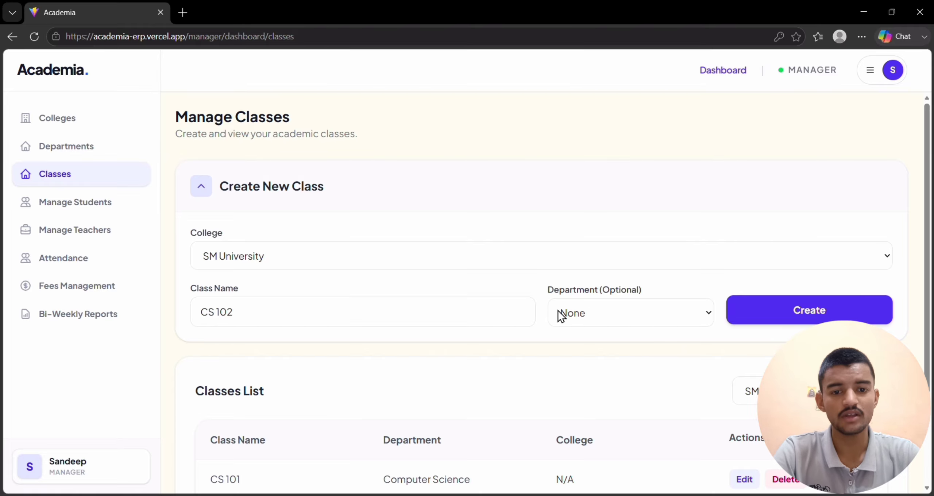
click(584, 310)
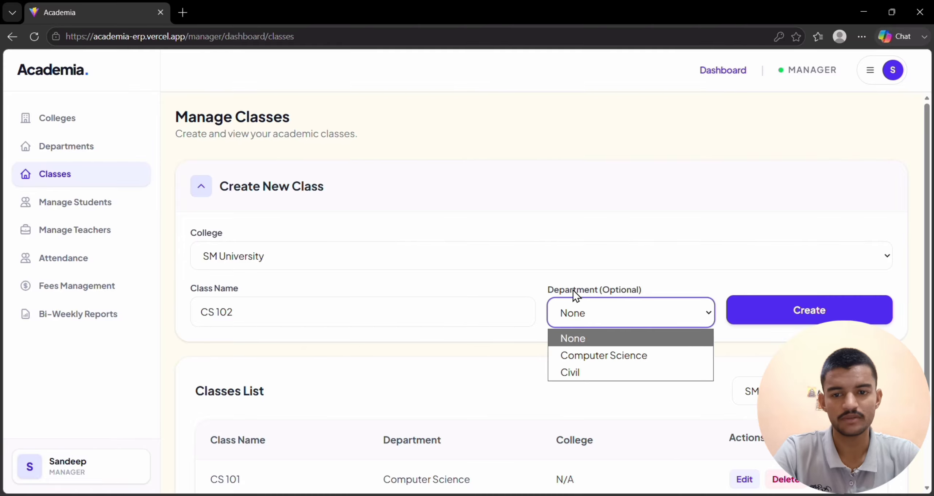
click(638, 333)
click(72, 205)
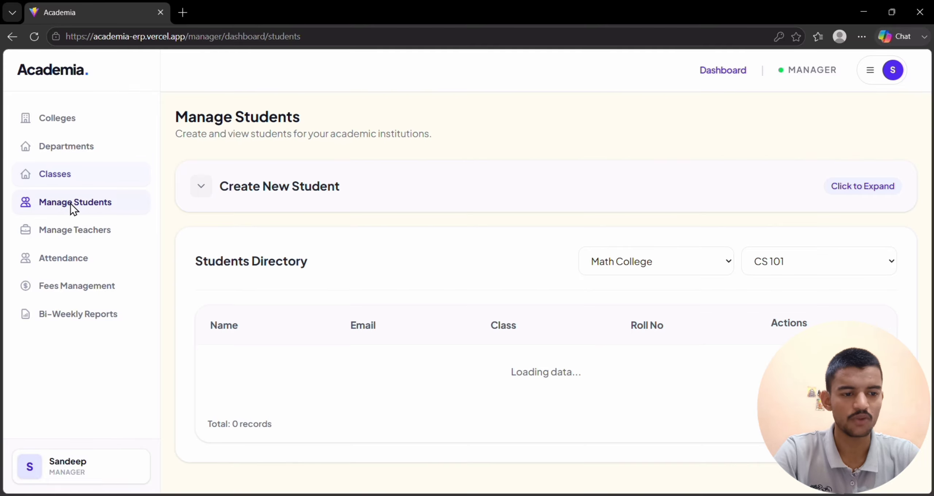
Fill in a new SM University teacher's full name and e-mail, assigning the Computer Science department and class CS 101.
click(75, 230)
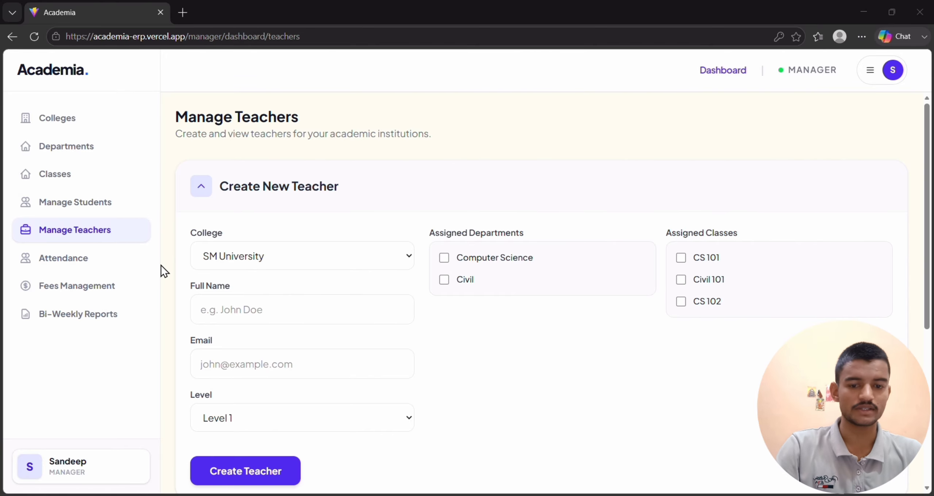
click(287, 316)
text(Ram)
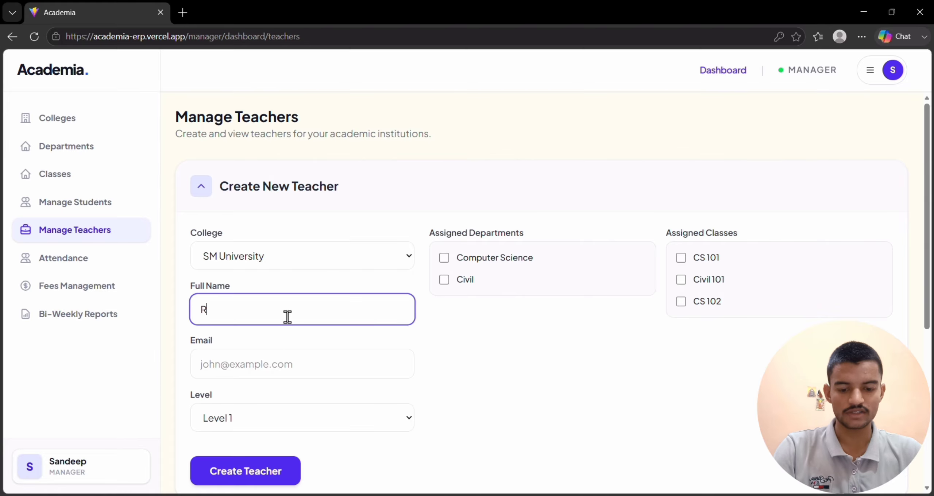
click(455, 266)
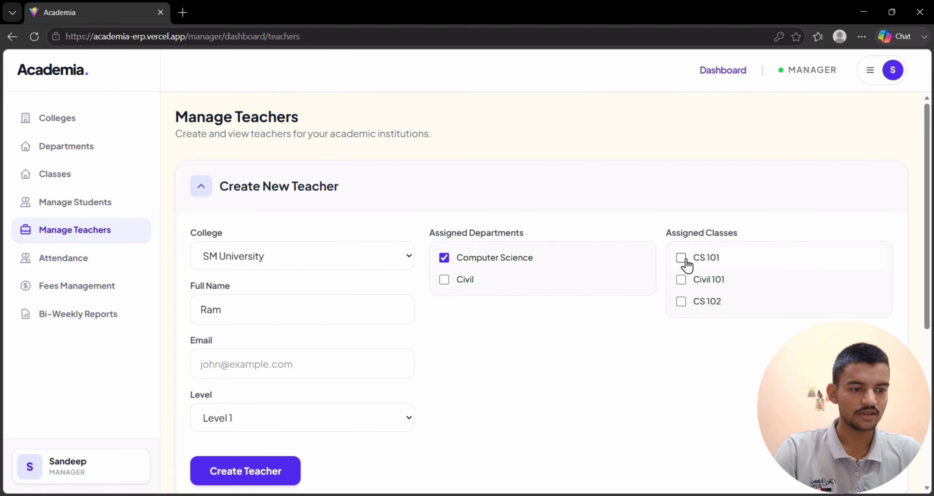
click(245, 373)
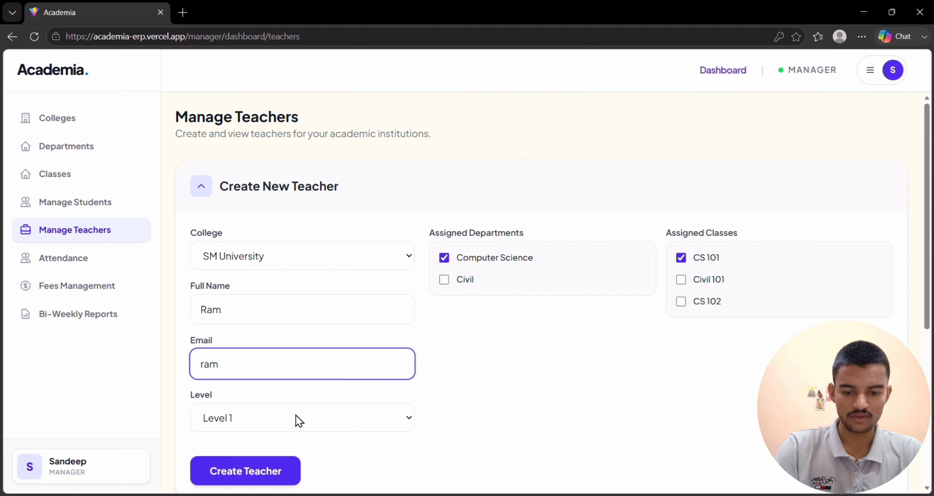
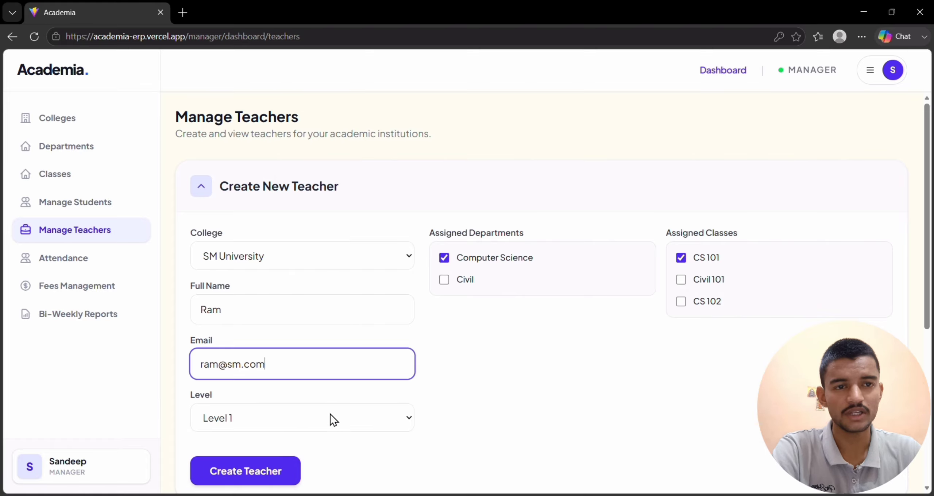
Try Level 2 and Level 3 for the new teacher, and set the level back to Level 1.
click(347, 416)
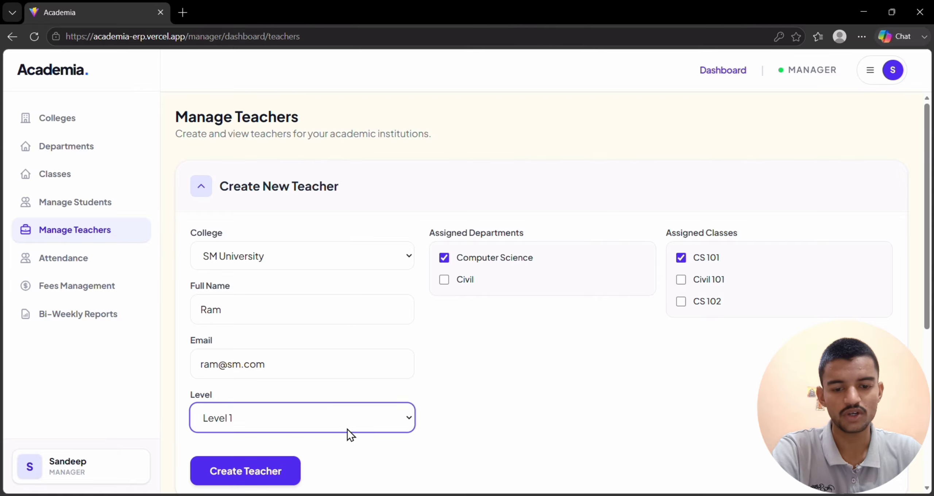
click(350, 420)
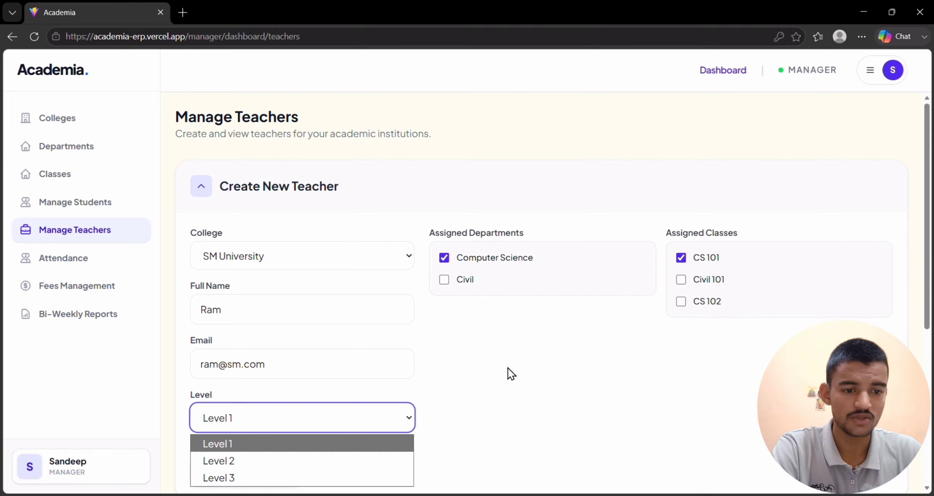
click(336, 462)
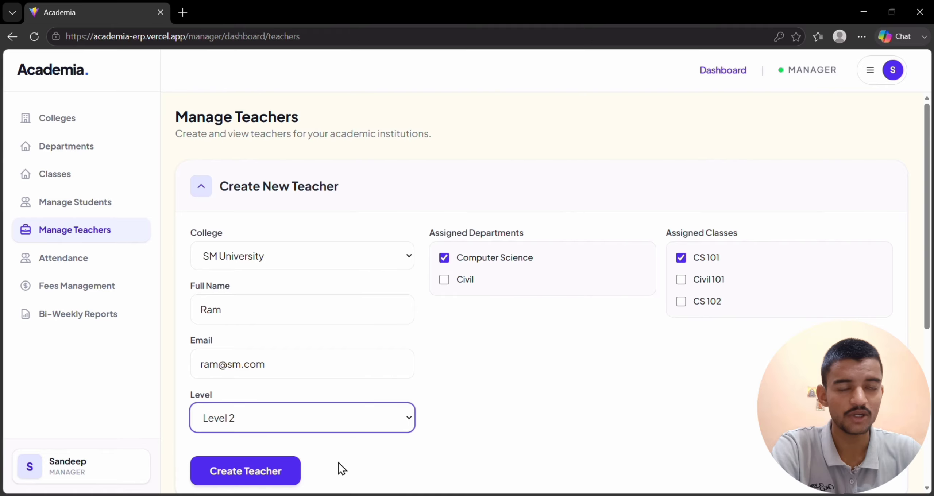
click(386, 420)
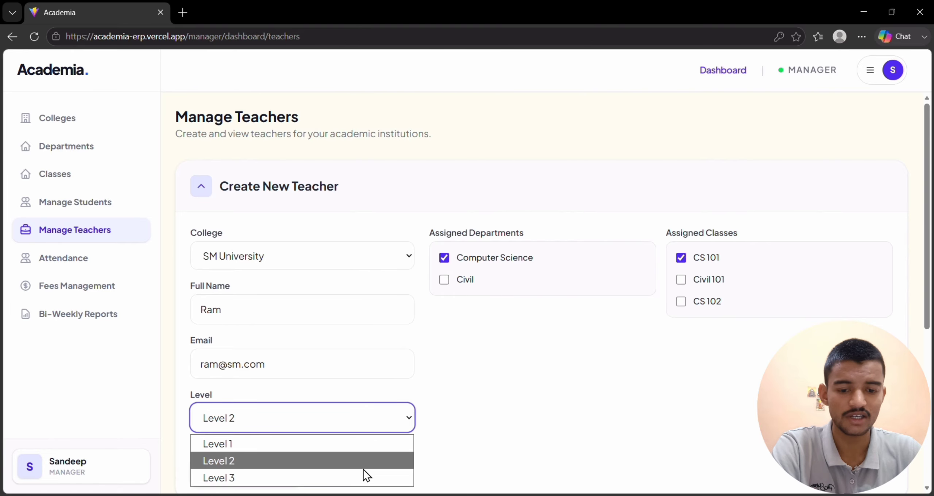
click(363, 473)
click(377, 417)
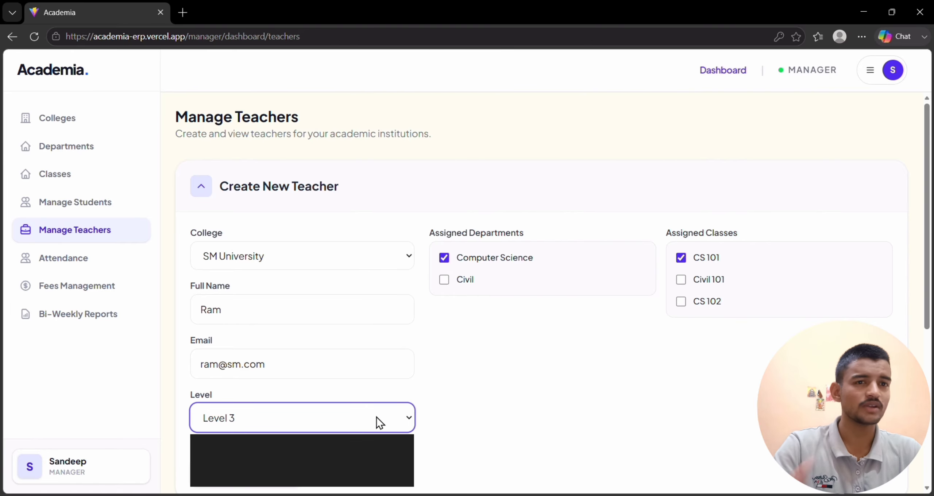
click(376, 417)
click(358, 427)
click(298, 444)
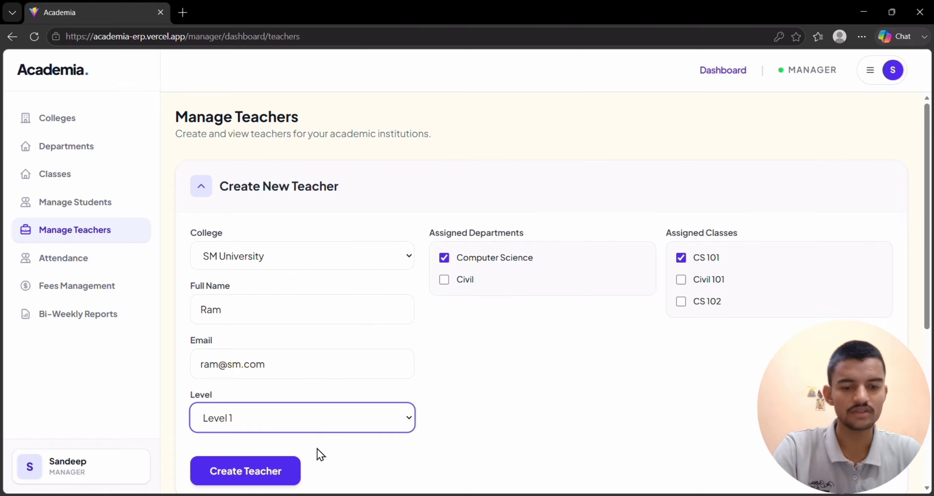
Create the teacher from the completed form and view the SM University teachers directory.
click(287, 472)
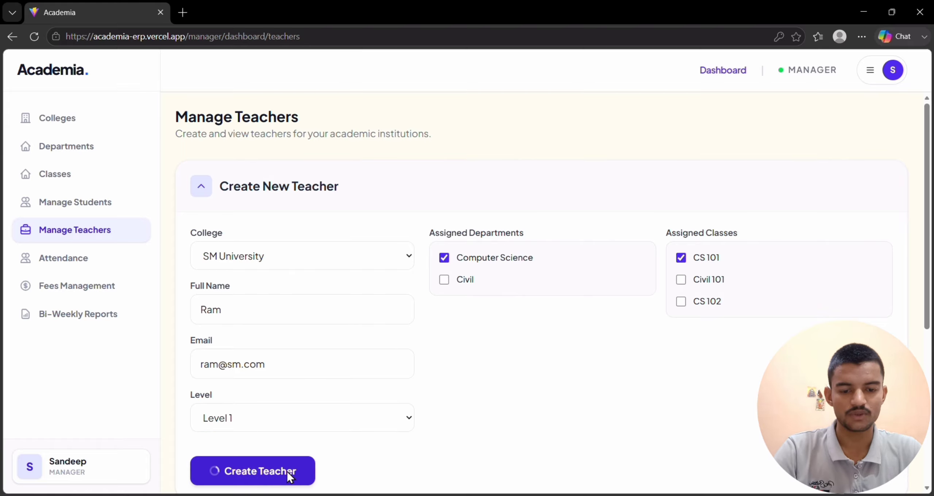
scroll(782, 290, down, 4)
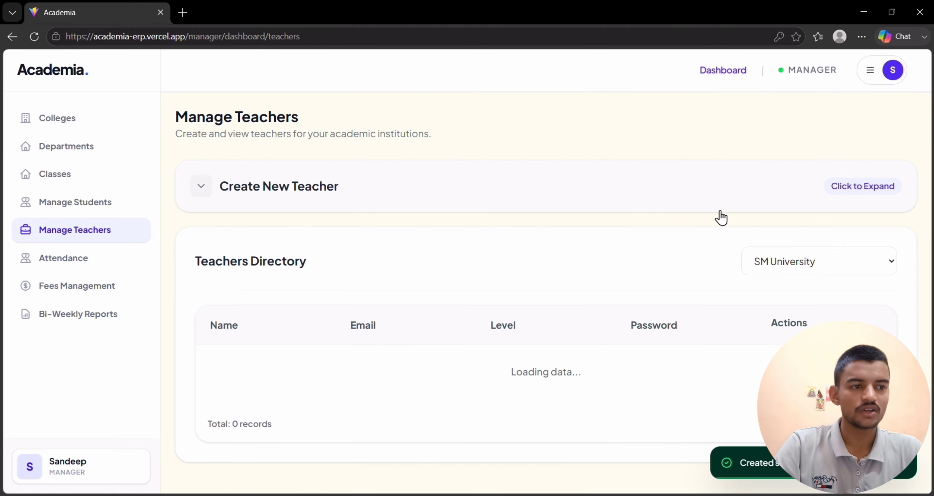
Switch to the principal's session in Google Chrome and open the form for creating a new teacher.
key(alt+Tab)
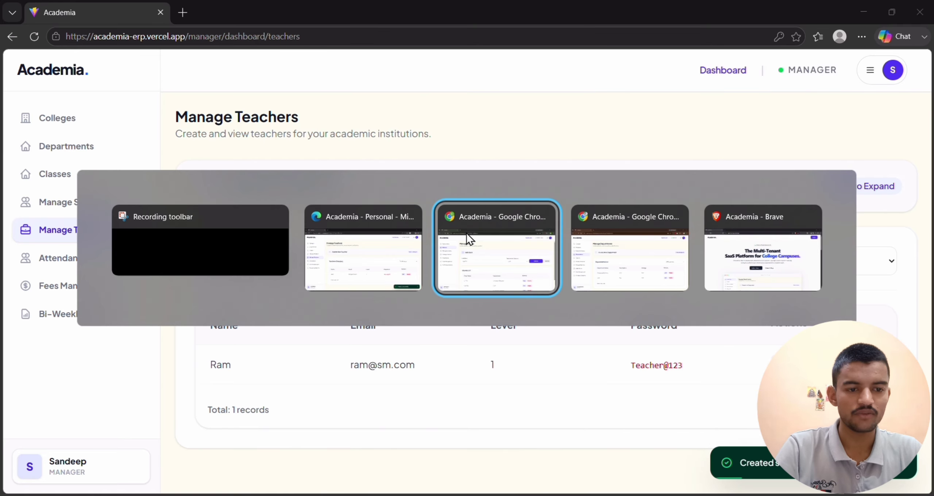
key(alt+Tab)
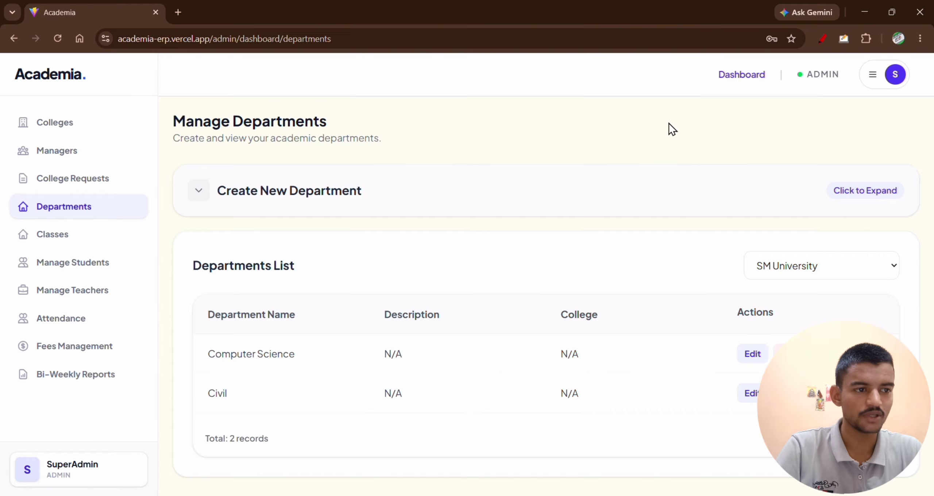
key(alt+Tab)
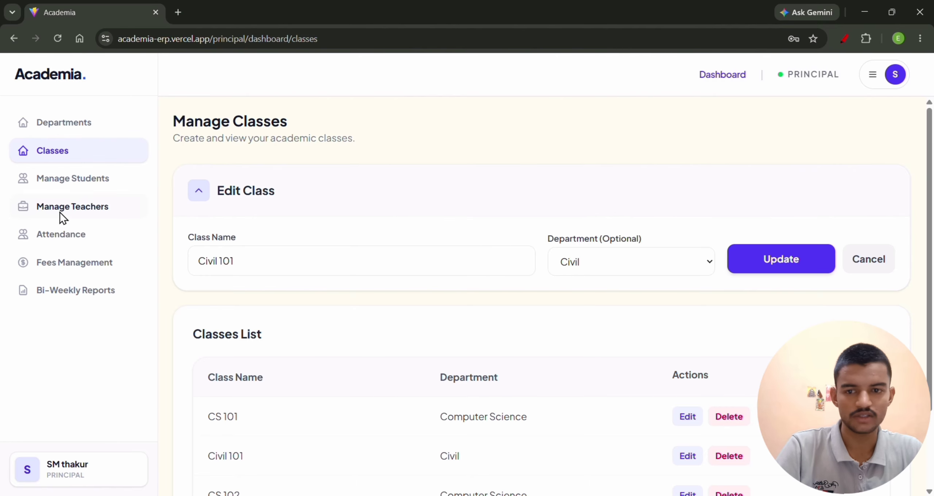
click(84, 208)
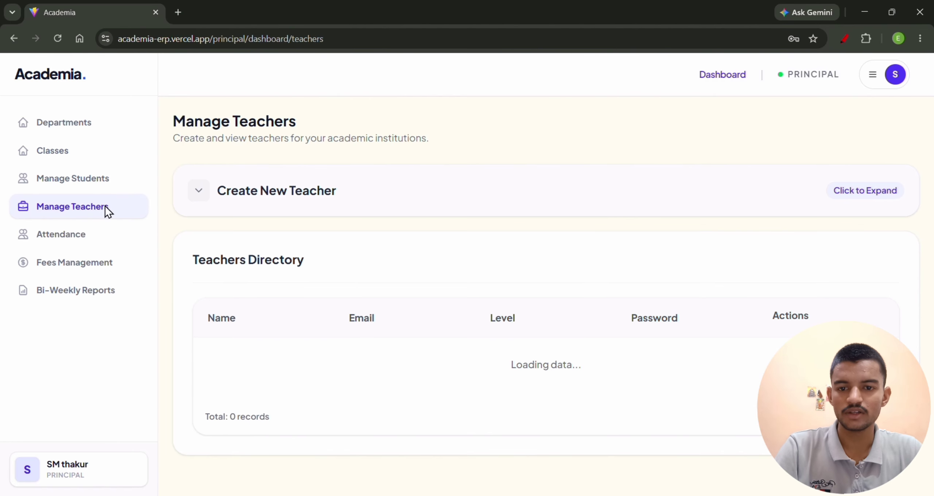
click(329, 217)
Create a teacher with a full name and e-mail, assigning the Civil department and class Civil 101.
click(306, 260)
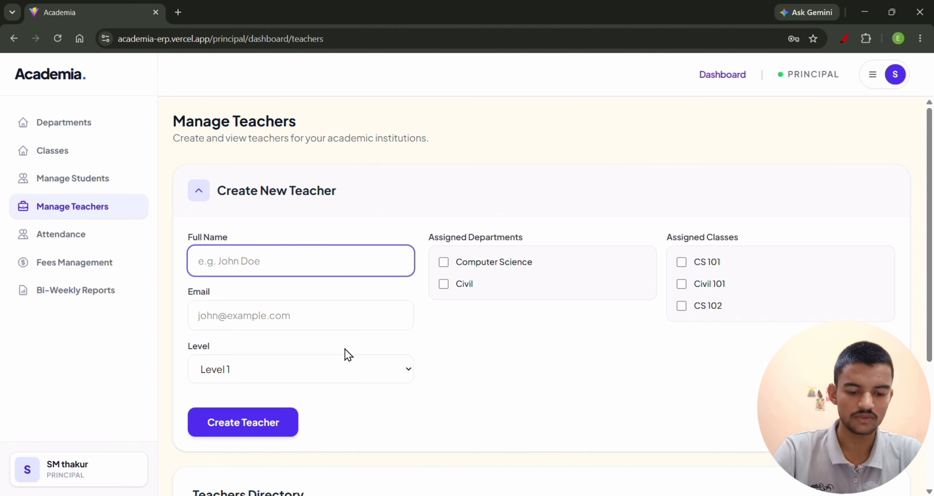
text(Rahul)
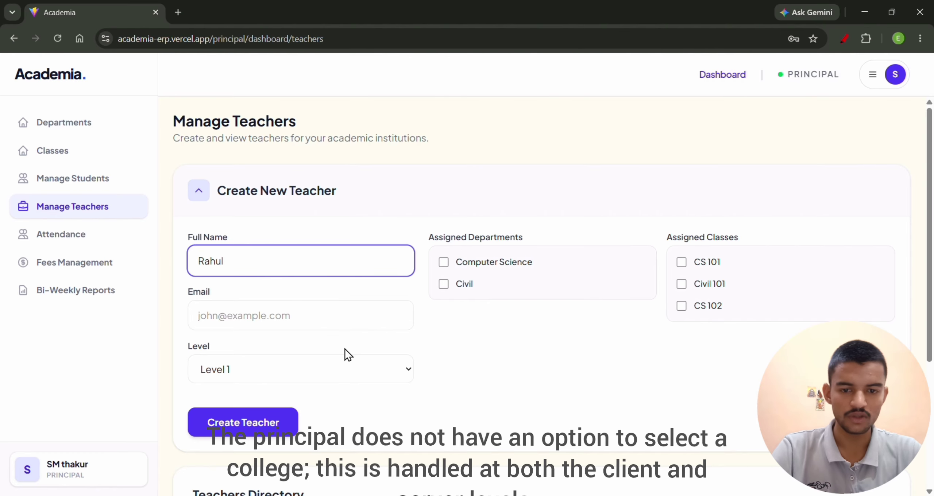
click(282, 310)
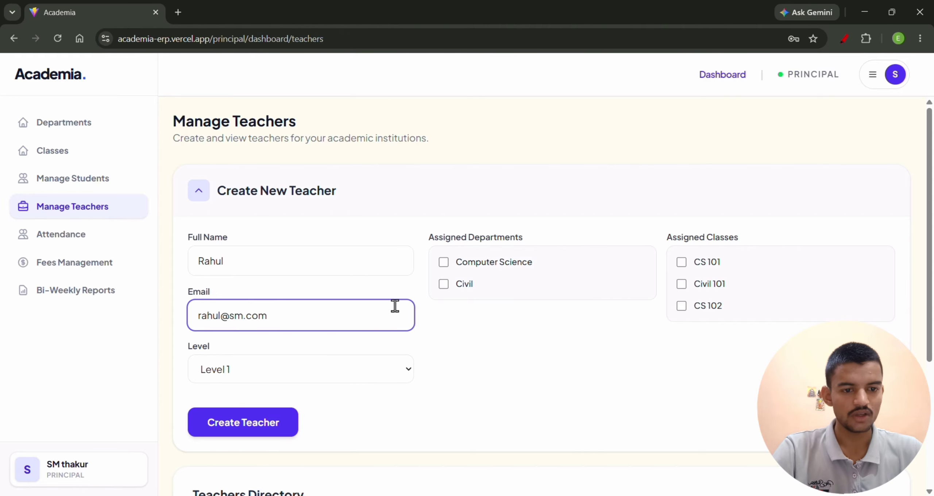
click(446, 285)
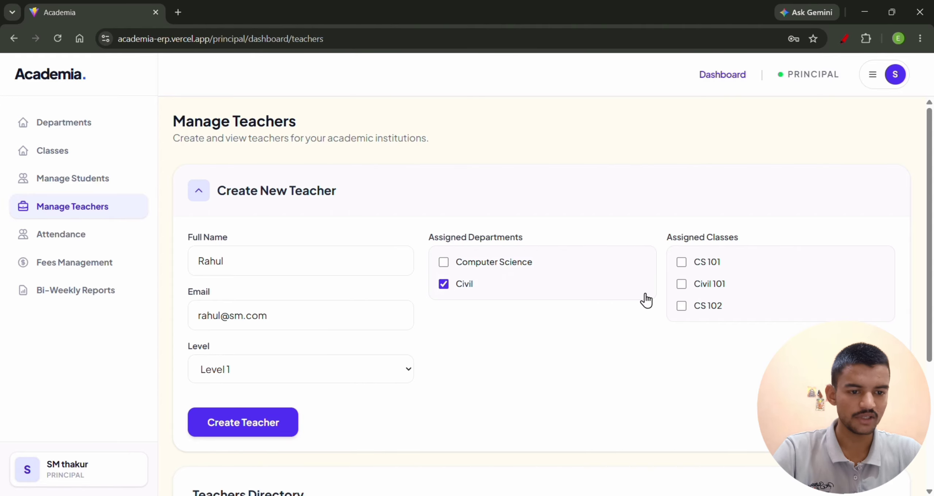
click(681, 285)
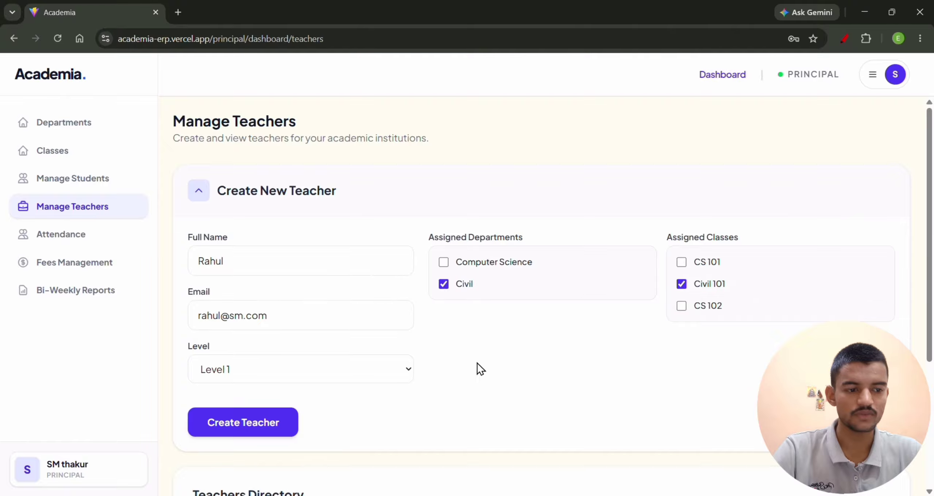
click(240, 430)
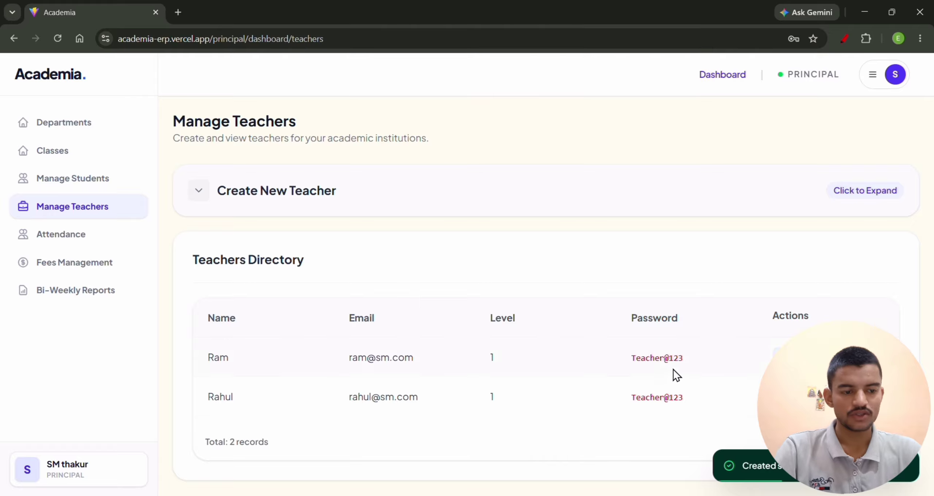
Review the first listed teacher's assigned departments and classes, and open the students directory.
click(786, 357)
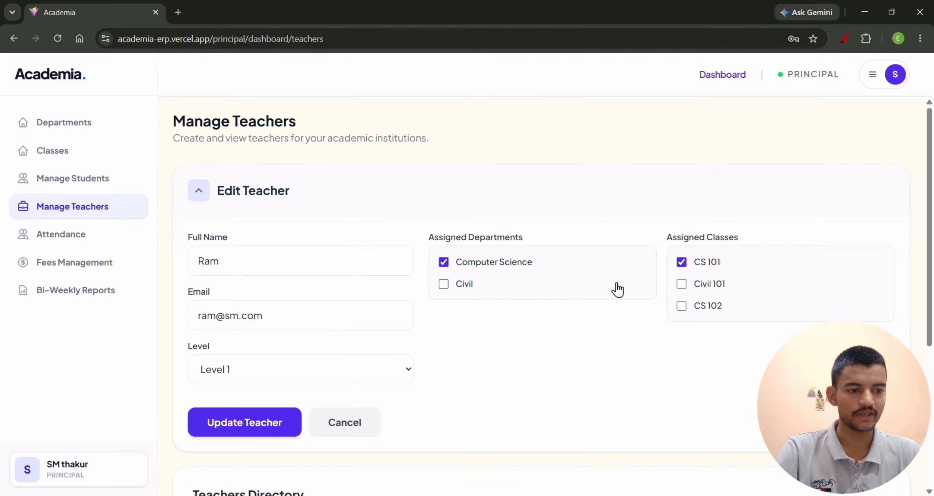
click(231, 210)
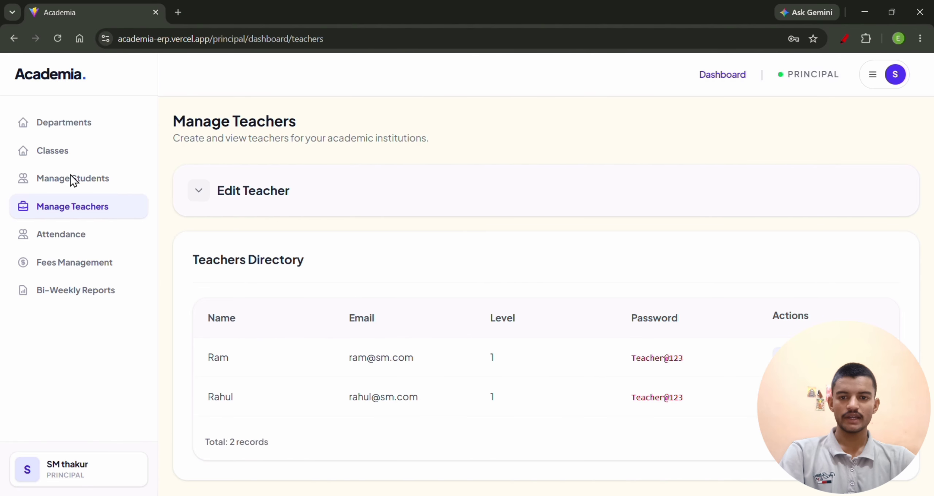
click(63, 183)
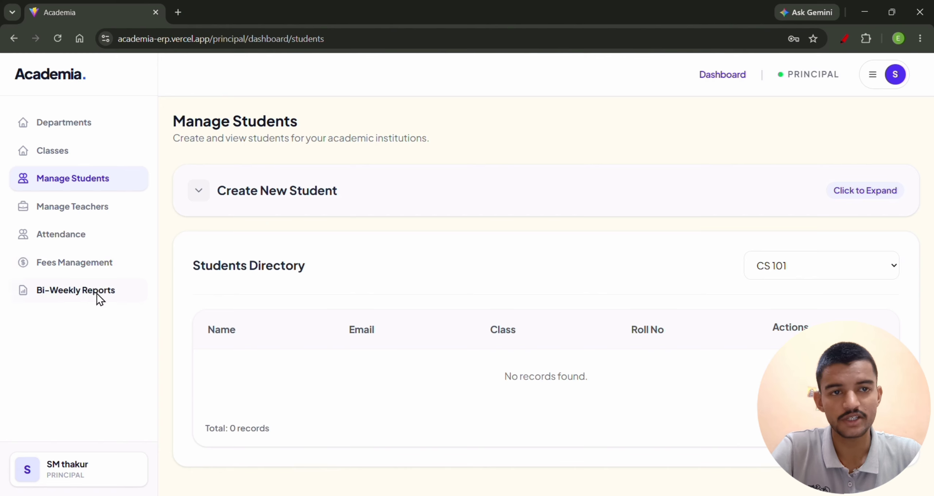
Create a new student in class CS 101, entering the student's full name, e-mail and roll number.
click(343, 200)
click(299, 318)
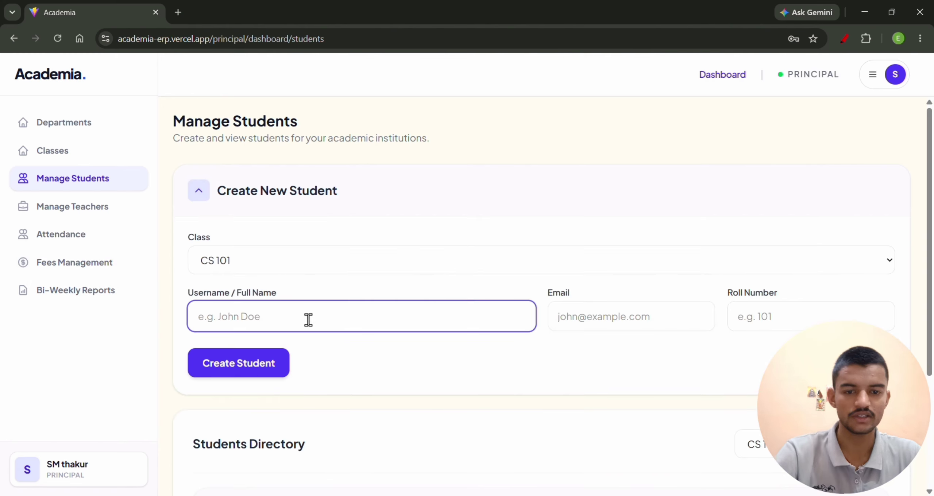
text(I)
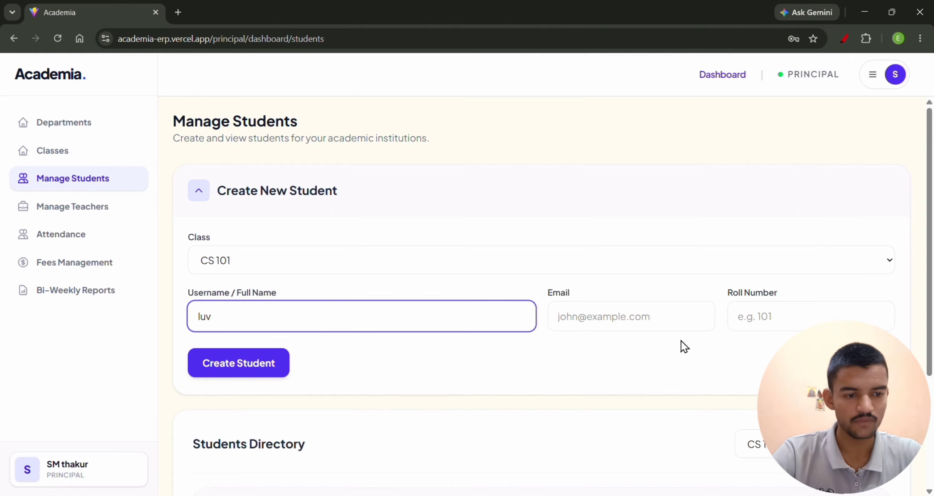
click(619, 321)
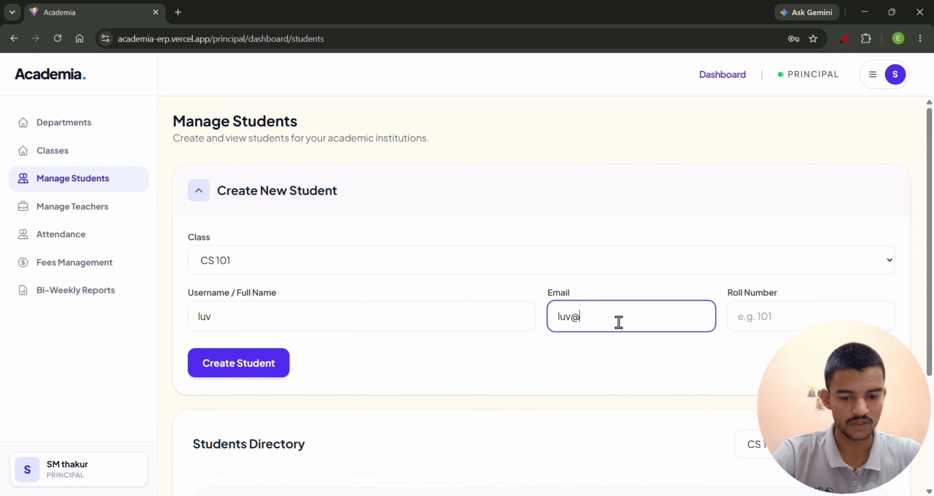
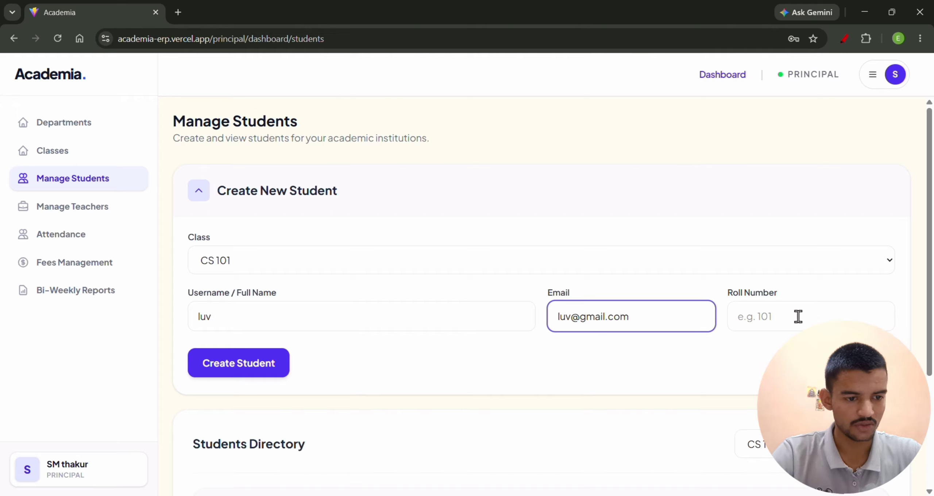
click(822, 317)
text(101)
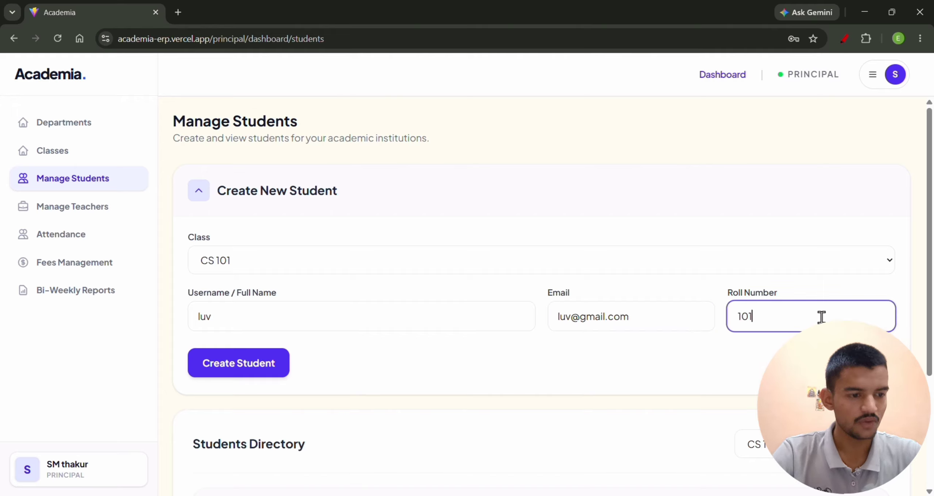
click(243, 360)
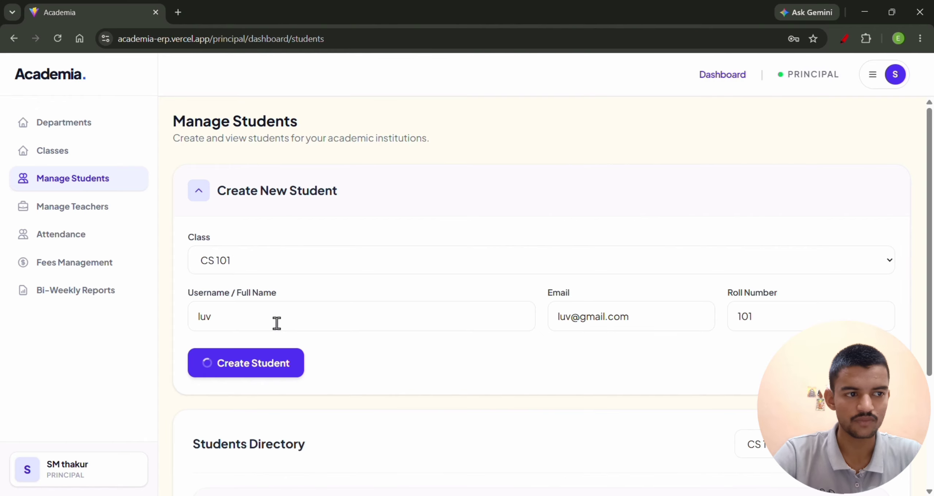
Fill in a second CS 101 student's full name, partial e-mail and roll number, and try to create the student.
click(252, 208)
click(294, 313)
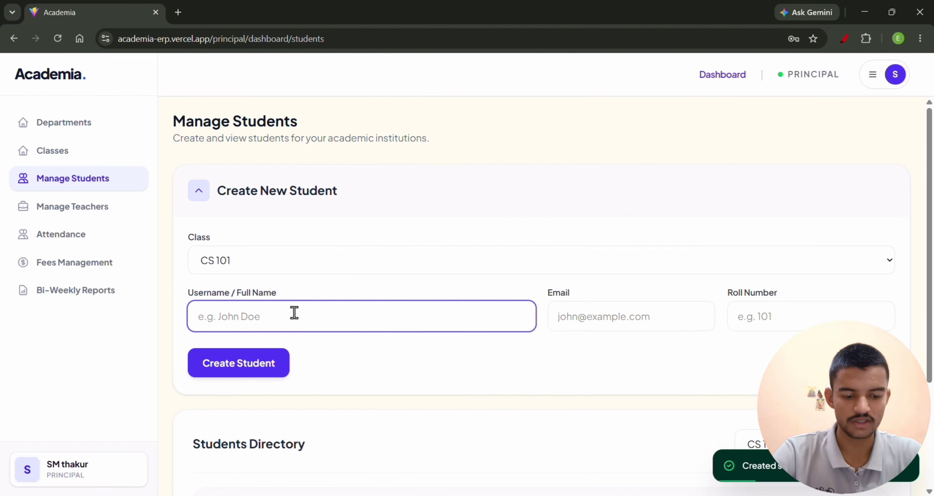
text(khush)
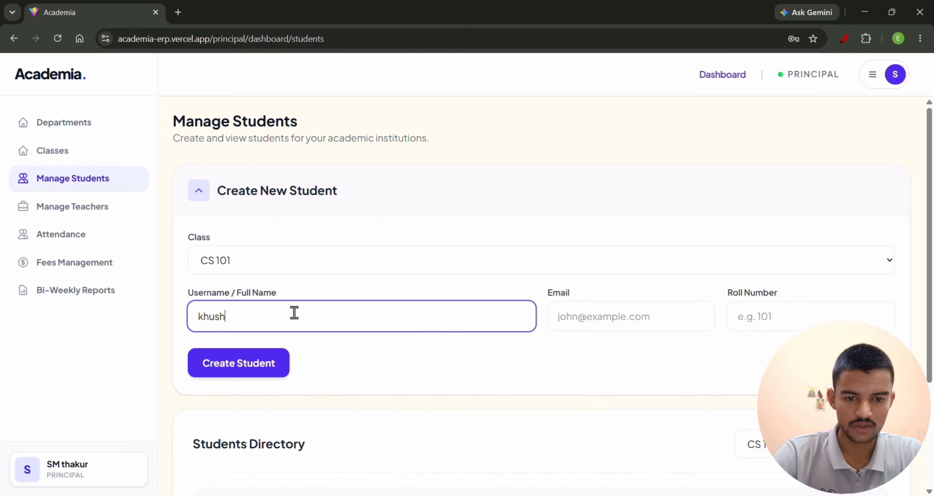
click(582, 313)
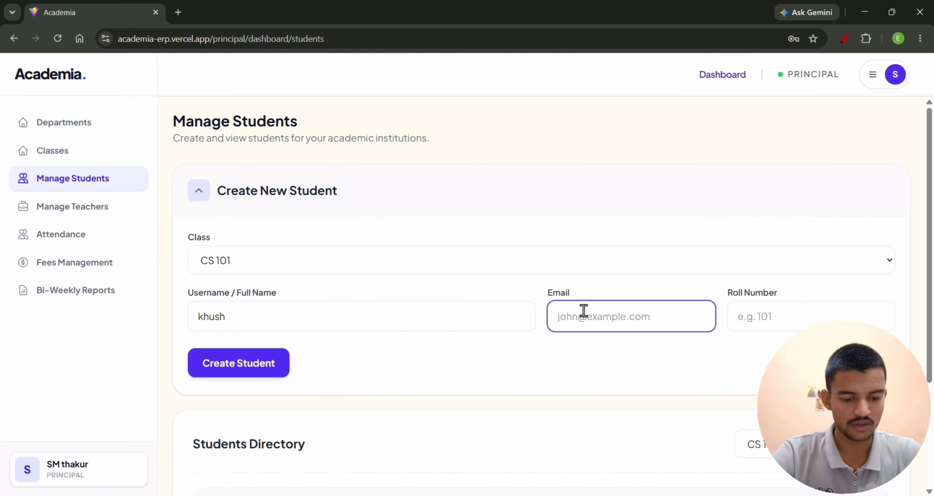
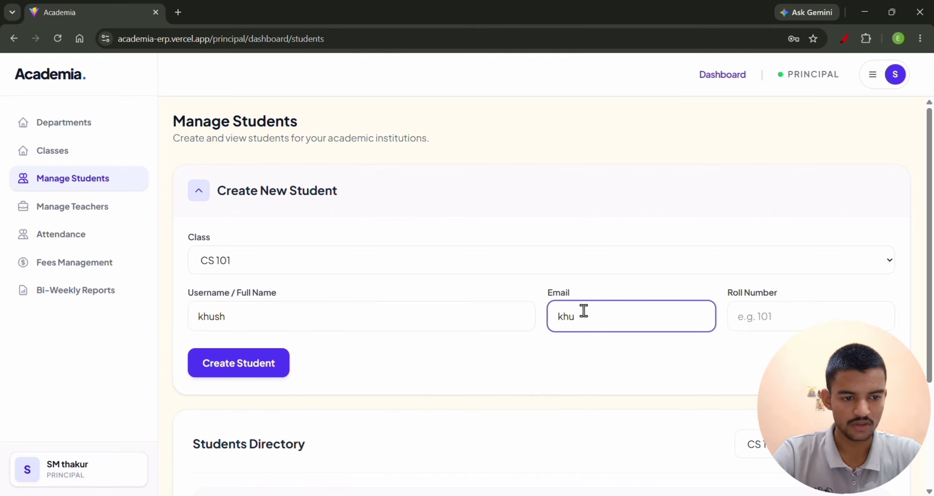
click(874, 316)
text(1)
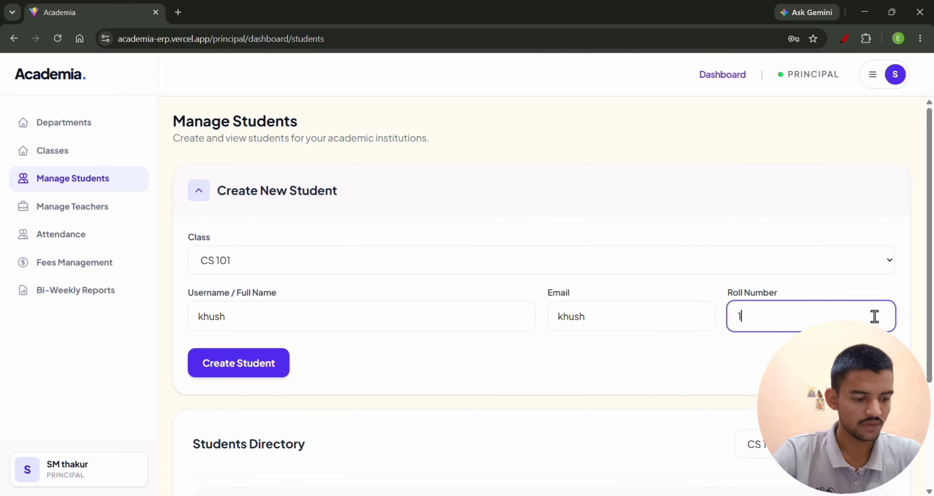
text(02)
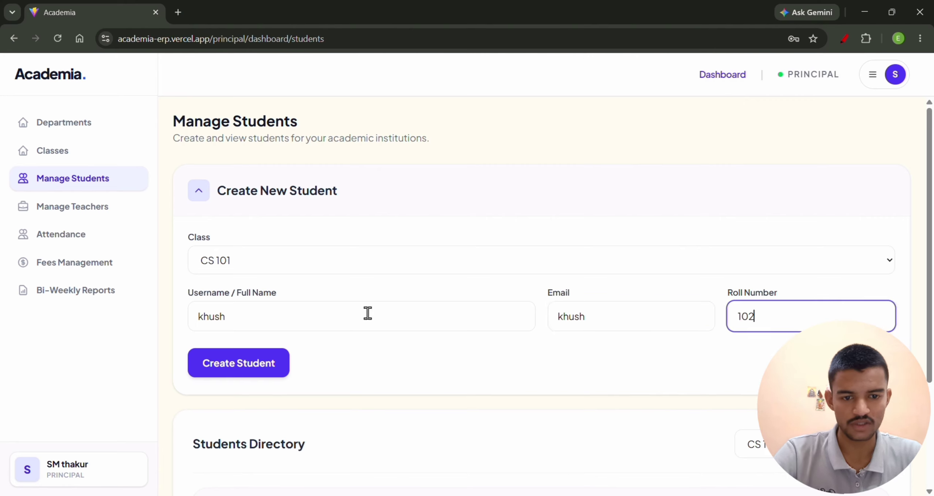
click(263, 363)
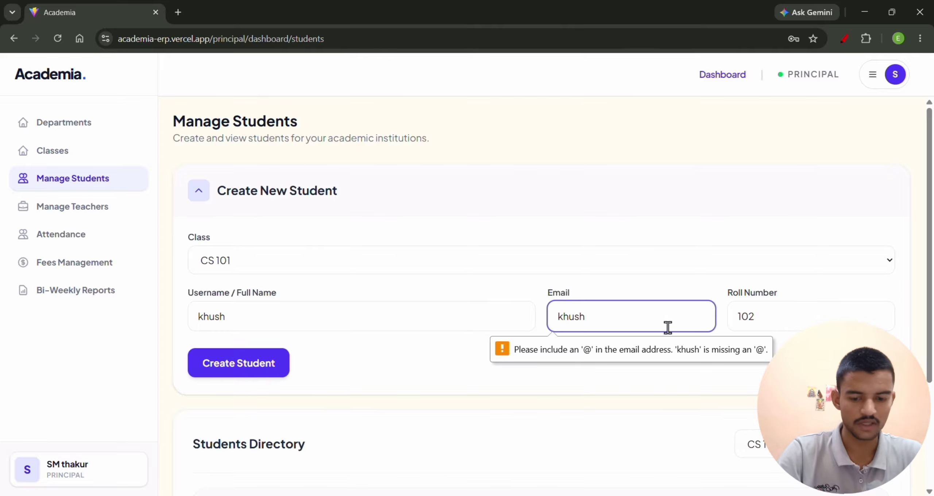
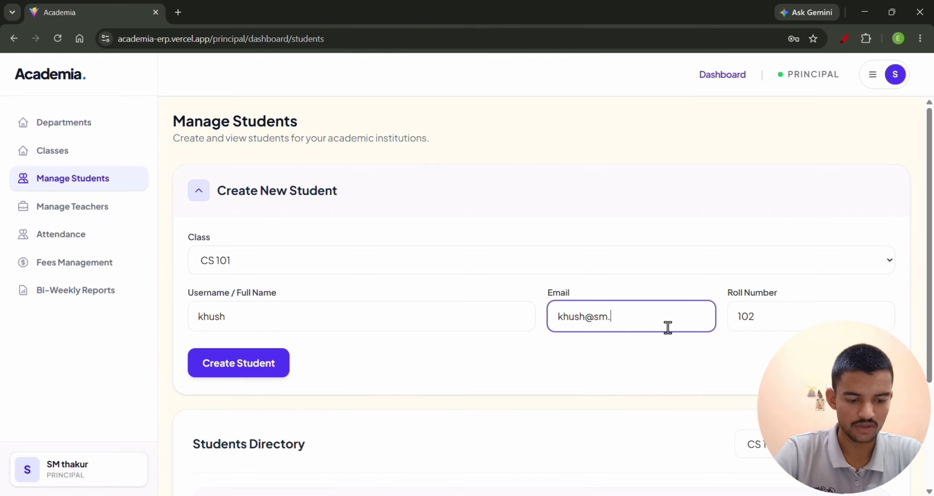
Complete the second student's e-mail address and create the student in class CS 101.
scroll(668, 327, down, 4)
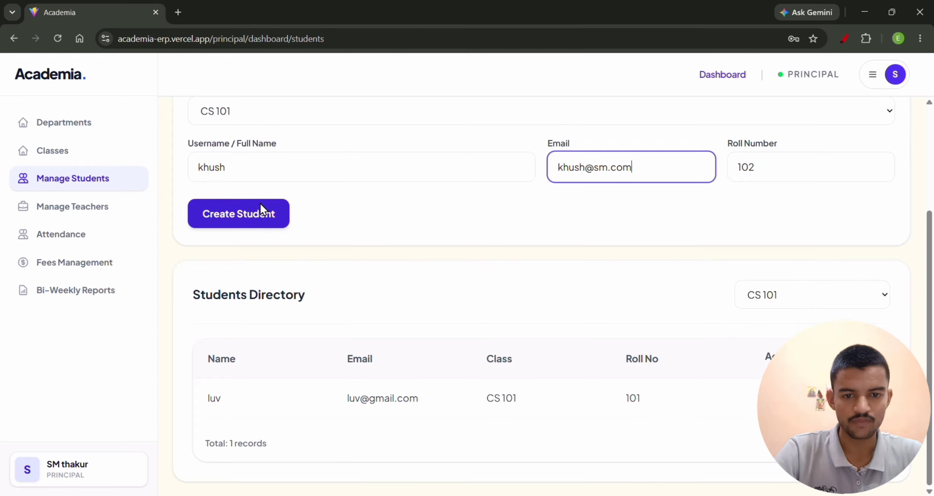
click(248, 219)
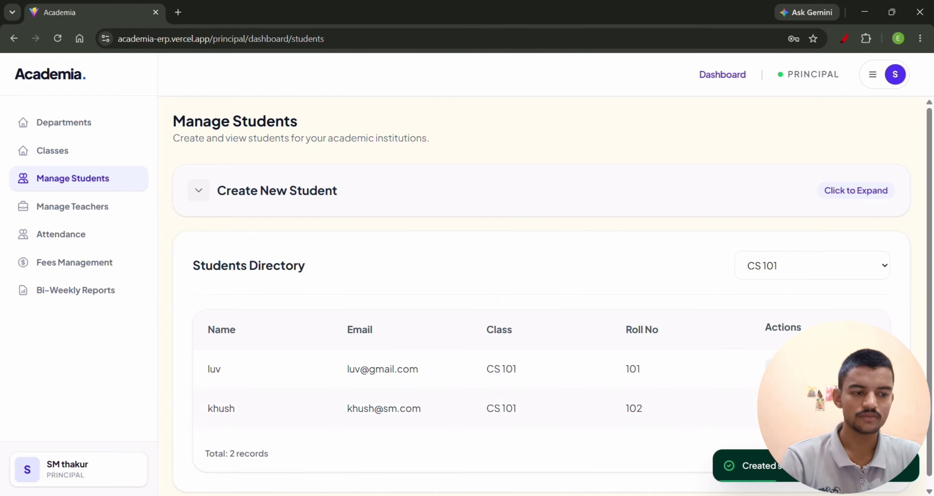
Open the first listed CS 101 student's record for editing and view the page.
click(779, 369)
scroll(463, 264, down, 4)
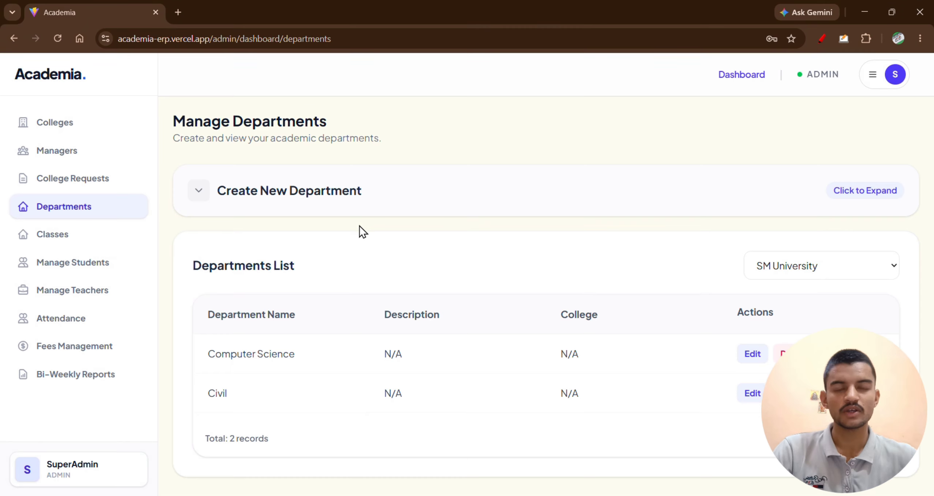
In the admin session, view the form for a new department and open the teachers directory.
click(312, 208)
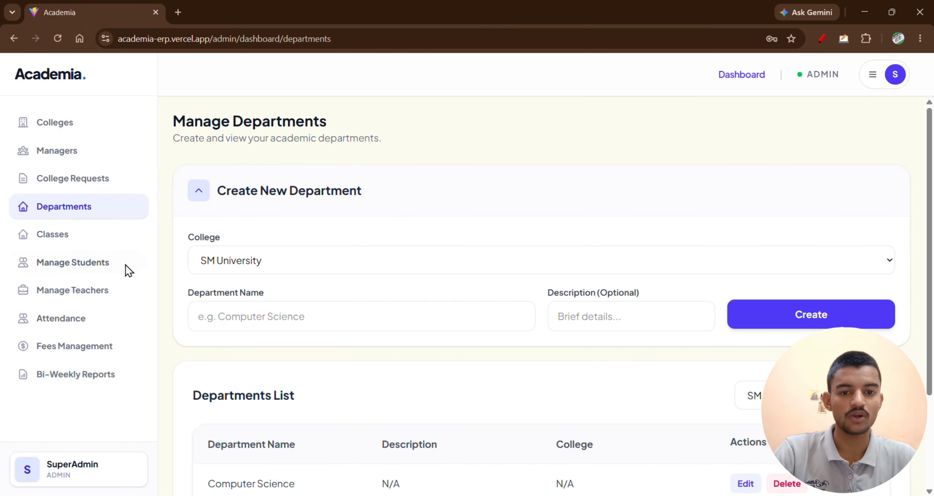
click(83, 291)
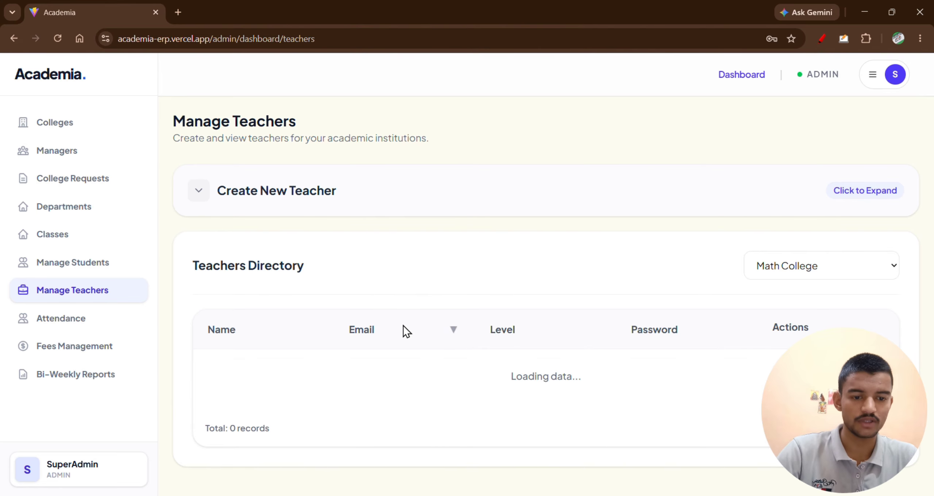
scroll(346, 379, down, 2)
scroll(254, 173, up, 2)
Choose SM University as the college in the new teacher form and view its teachers directory.
click(253, 186)
click(254, 261)
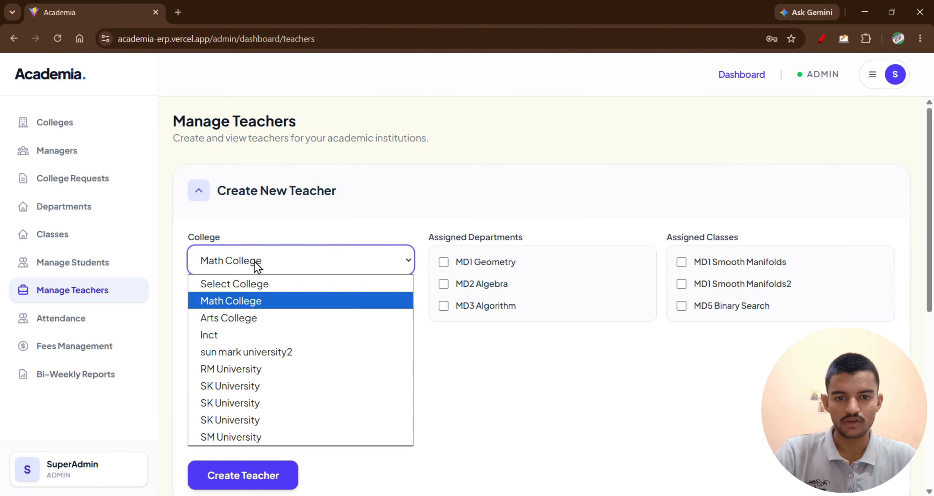
click(259, 440)
scroll(353, 395, down, 6)
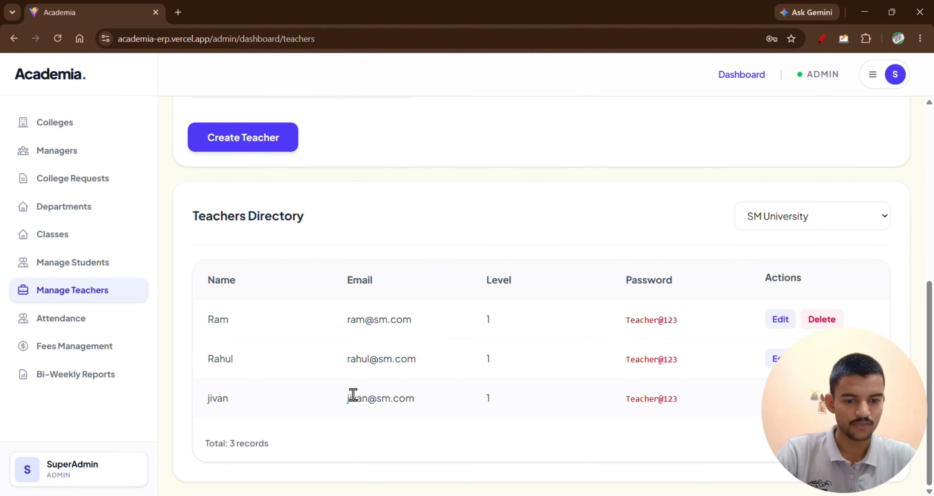
Copy the third SM University teacher's e-mail from the admin directory into the login form in the other browser.
drag(347, 398, 422, 404)
key(ctrl+c)
key(alt+Tab)
click(873, 70)
click(460, 255)
key(ctrl+v)
Copy that teacher's password into the login form, sign in as the teacher, and dismiss the offer to save the password.
key(alt+Tab)
drag(626, 398, 693, 406)
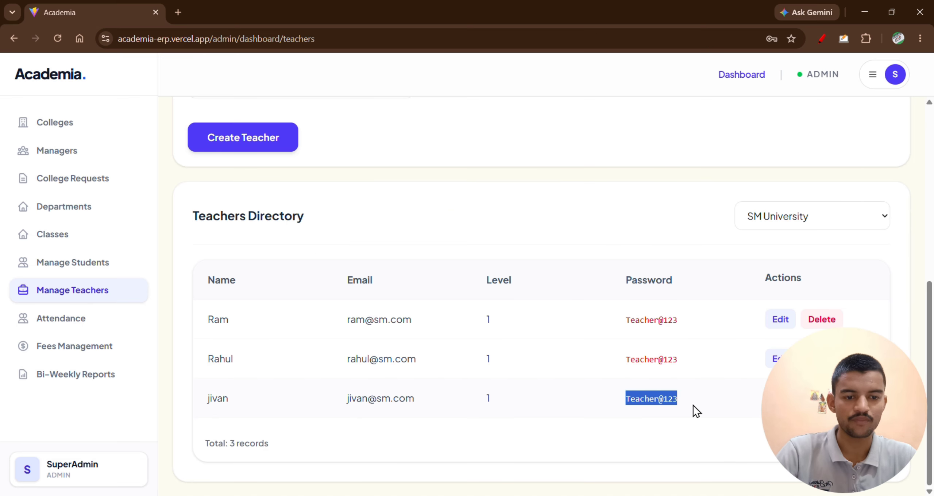
key(ctrl+c)
key(alt+Tab)
click(478, 295)
key(ctrl+v)
click(479, 333)
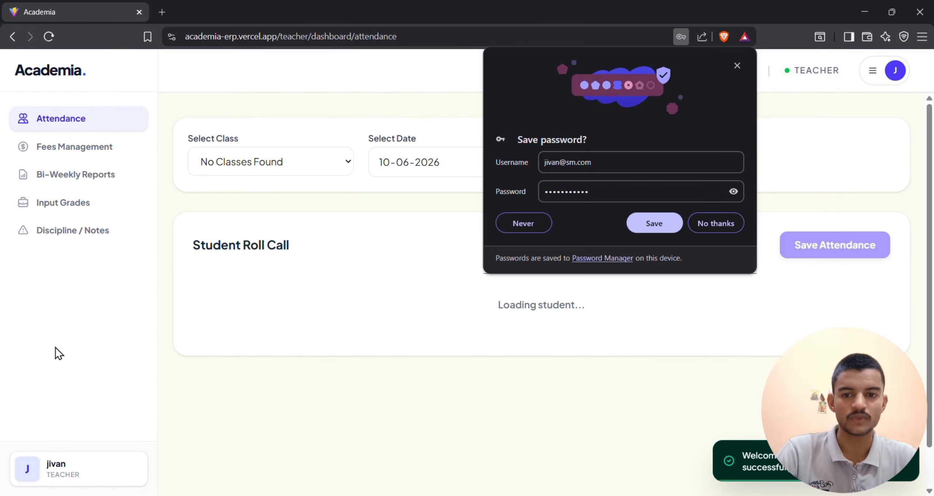
click(737, 66)
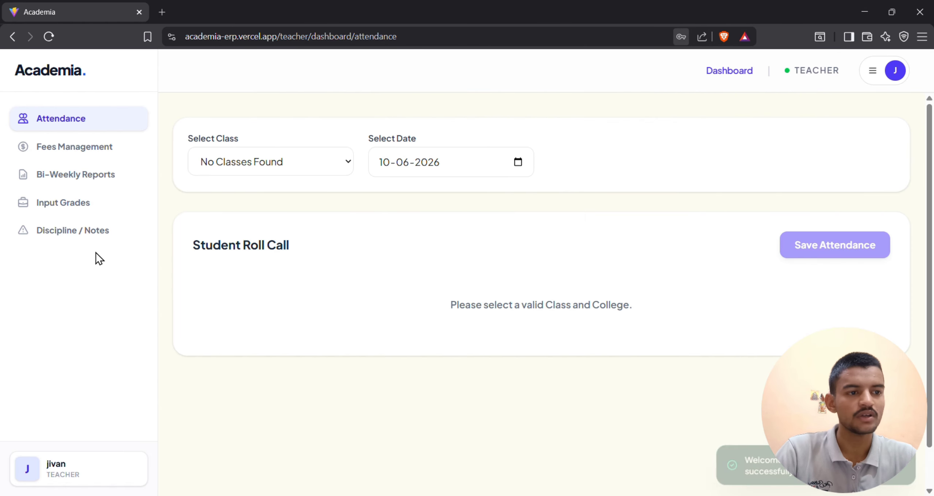
In the admin session, view the attendance page and its list of colleges.
key(alt+Tab)
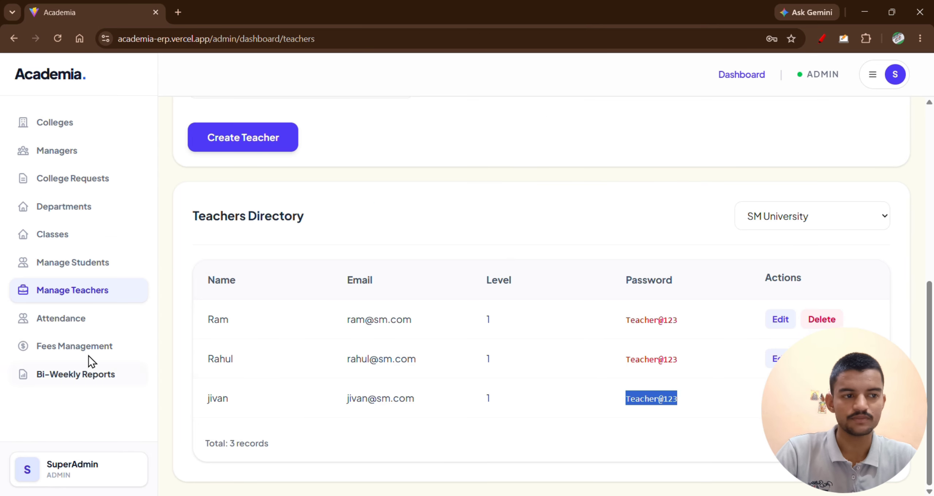
click(77, 318)
scroll(352, 347, up, 2)
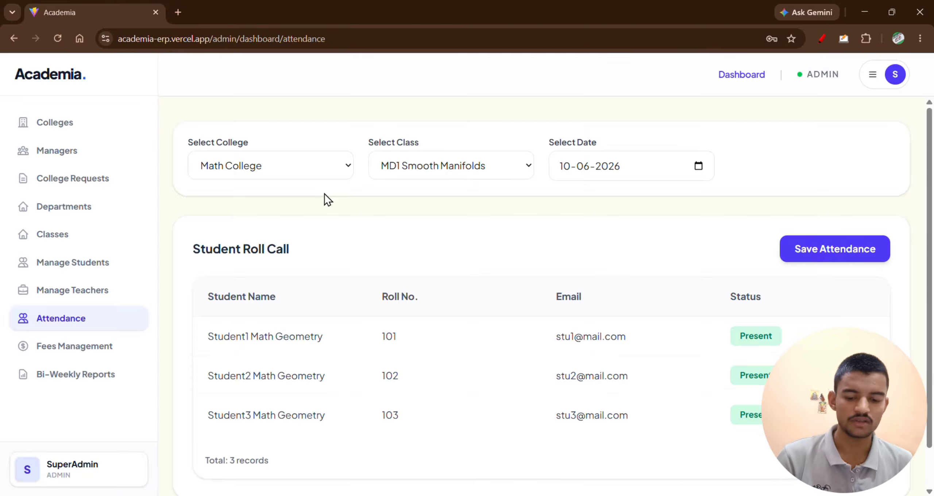
click(297, 175)
click(428, 243)
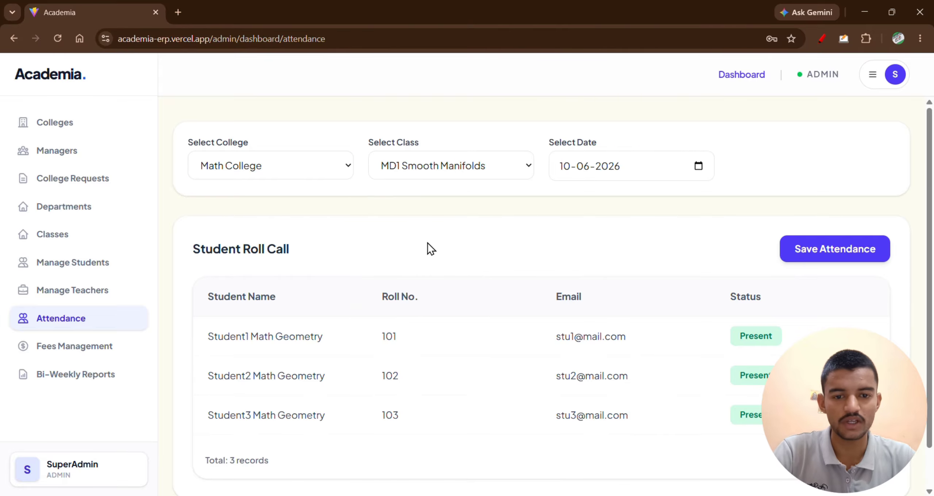
key(alt+Tab)
Switch to the principal session and show the fees setup for class CS 101.
key(alt+Tab)
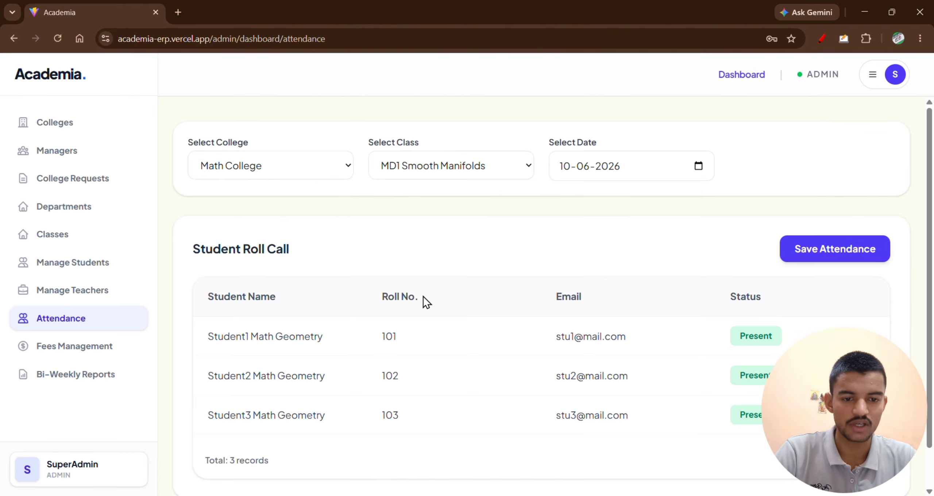
key(alt+Tab)
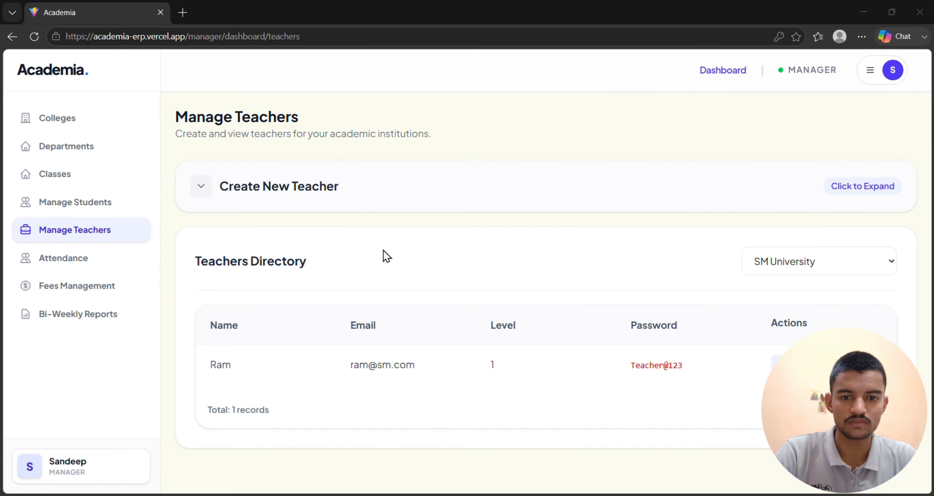
key(alt+Tab)
key(alt+Tab)
key(alt+Tab)
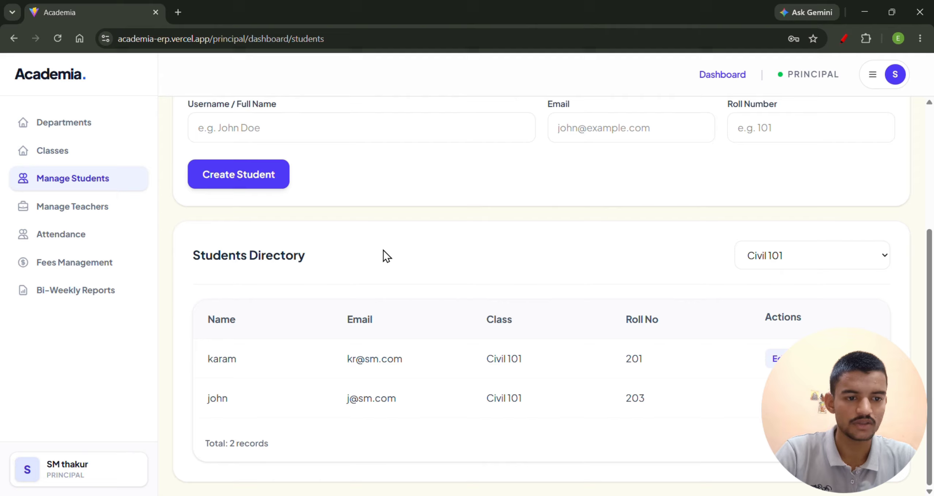
click(46, 234)
click(65, 266)
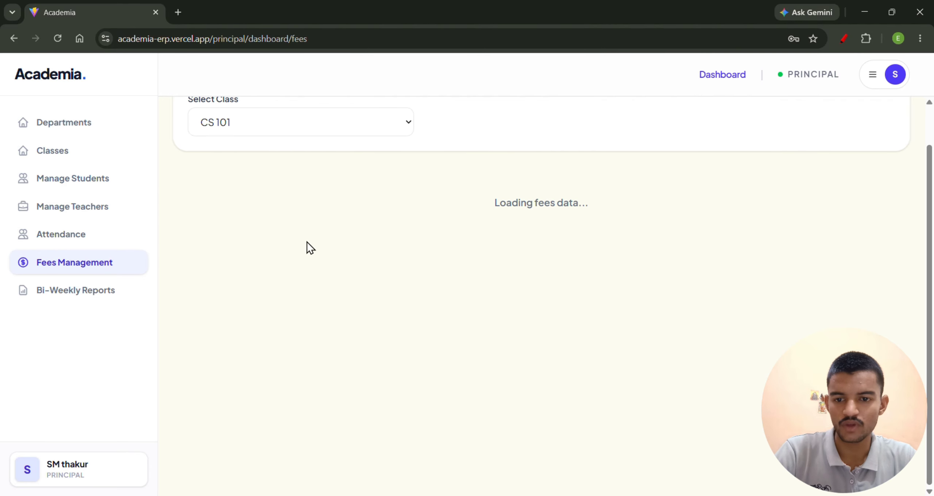
click(341, 175)
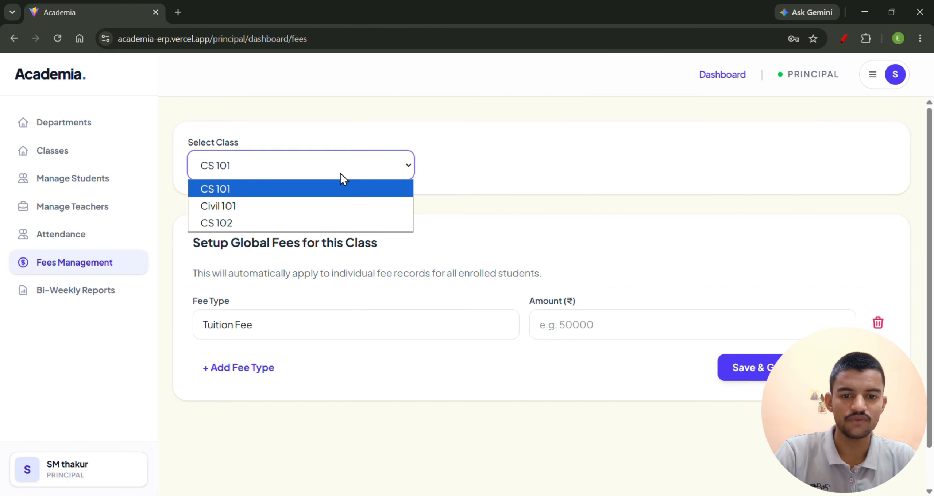
click(284, 187)
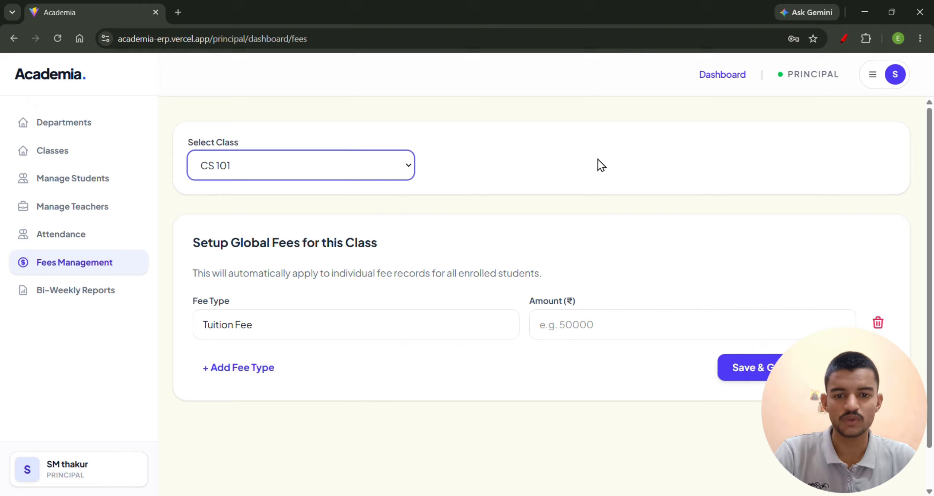
click(337, 175)
click(497, 229)
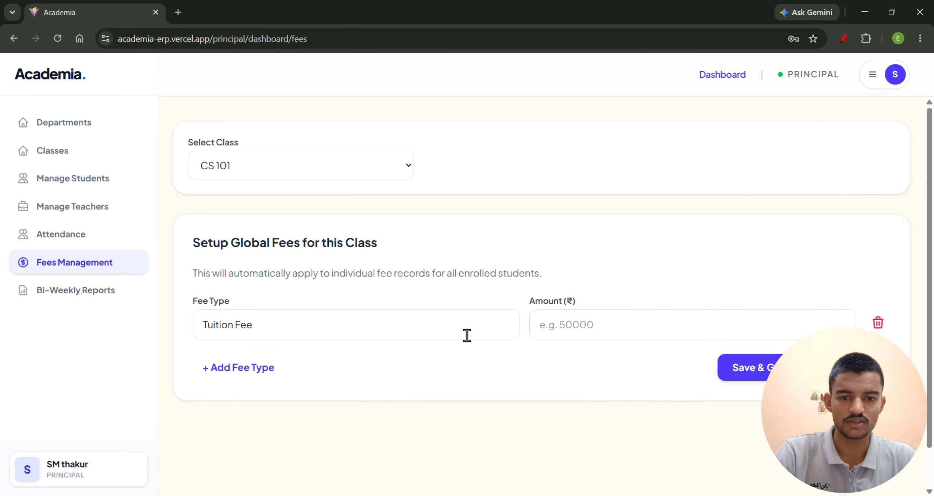
Set the Tuition Fee to 85000, add a "uniform" fee of 5000, and save the global fees for CS 101.
click(591, 330)
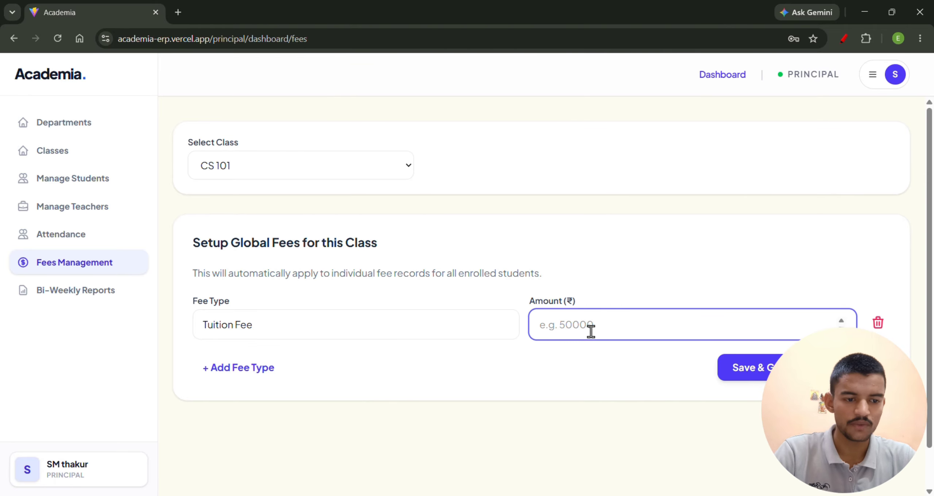
text(85000)
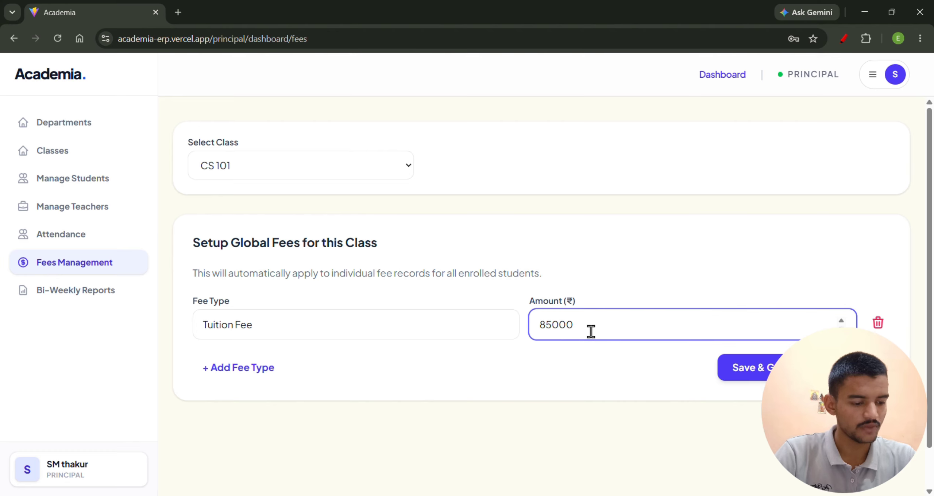
click(247, 366)
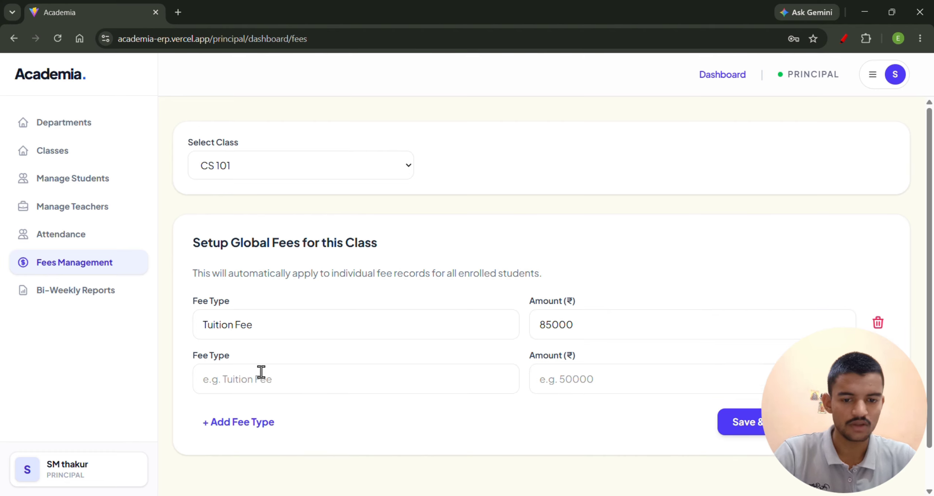
click(262, 372)
text(uniform)
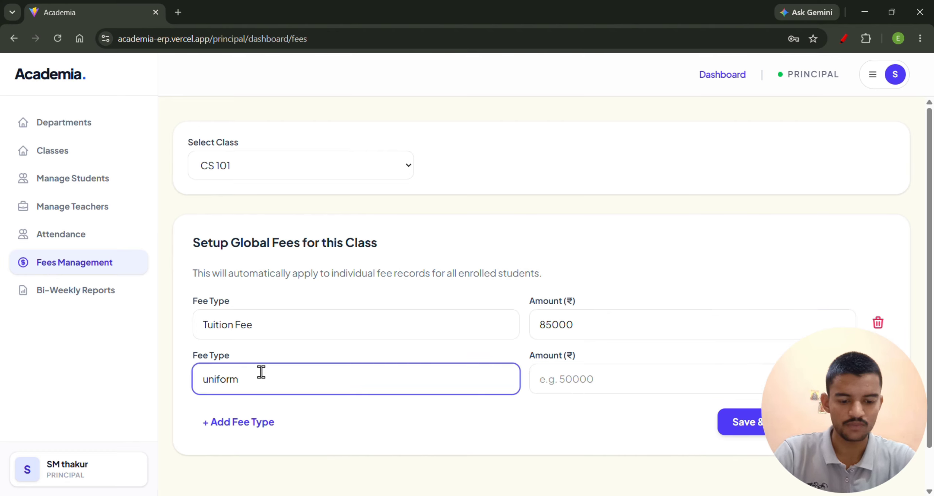
click(615, 377)
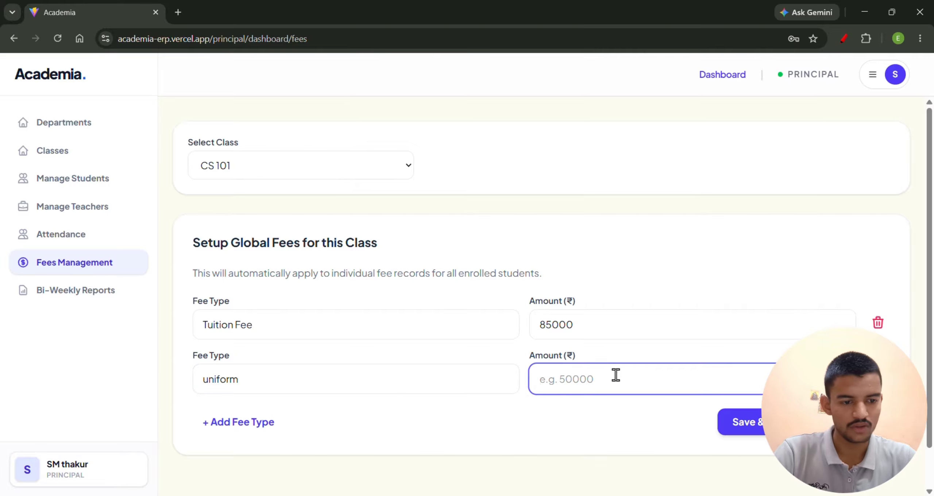
text(5000)
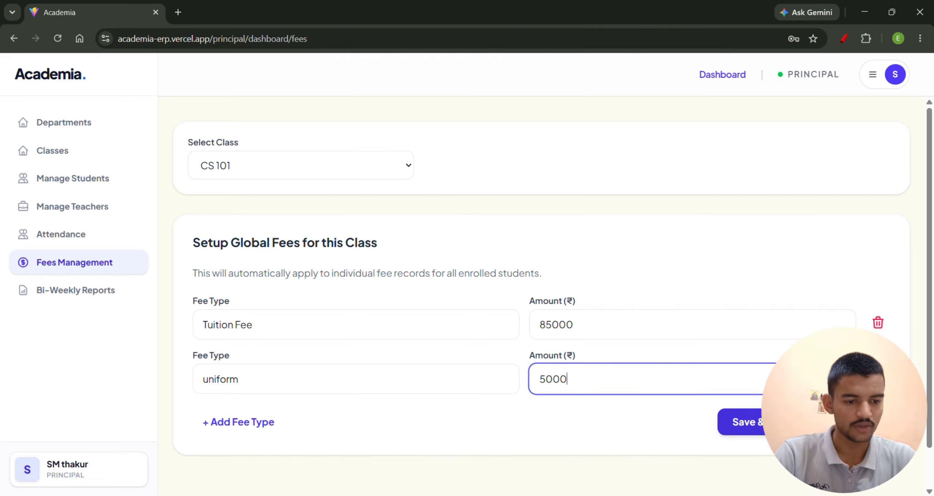
click(743, 422)
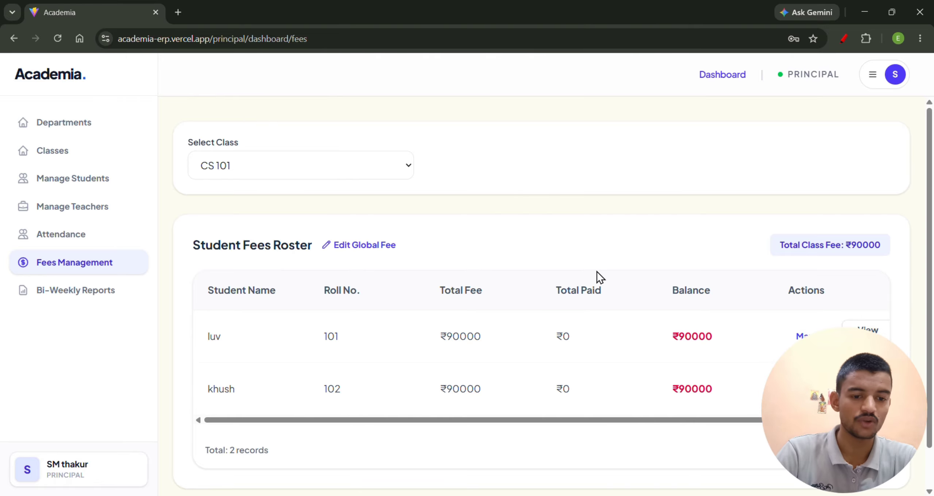
Show the fees for class CS 102, and in the manager session view the new teacher form for SM University.
click(341, 168)
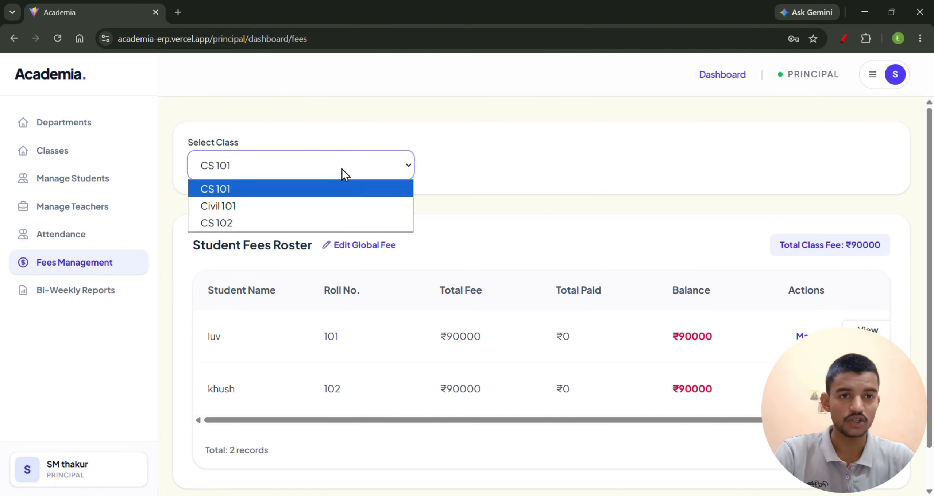
click(299, 222)
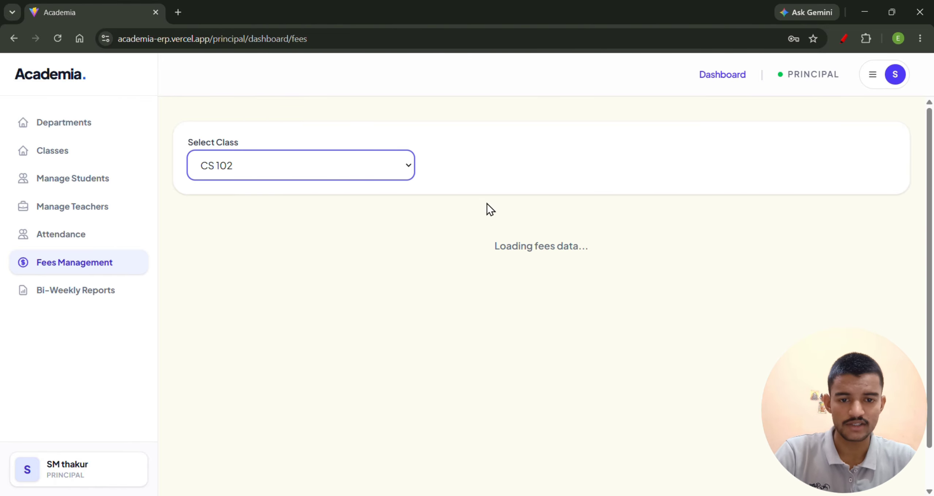
key(alt+Tab)
key(alt+Tab)
key(alt+Tab)
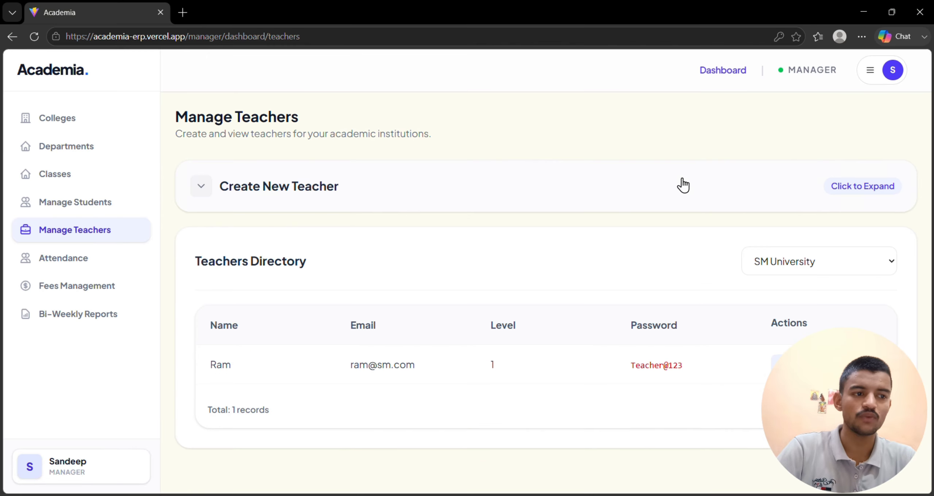
click(236, 182)
click(277, 256)
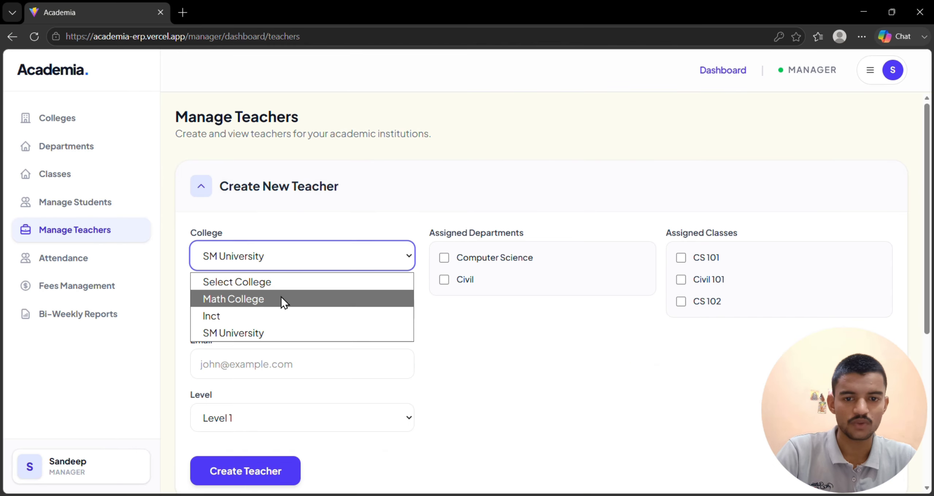
click(271, 333)
scroll(453, 255, down, 5)
scroll(453, 255, up, 5)
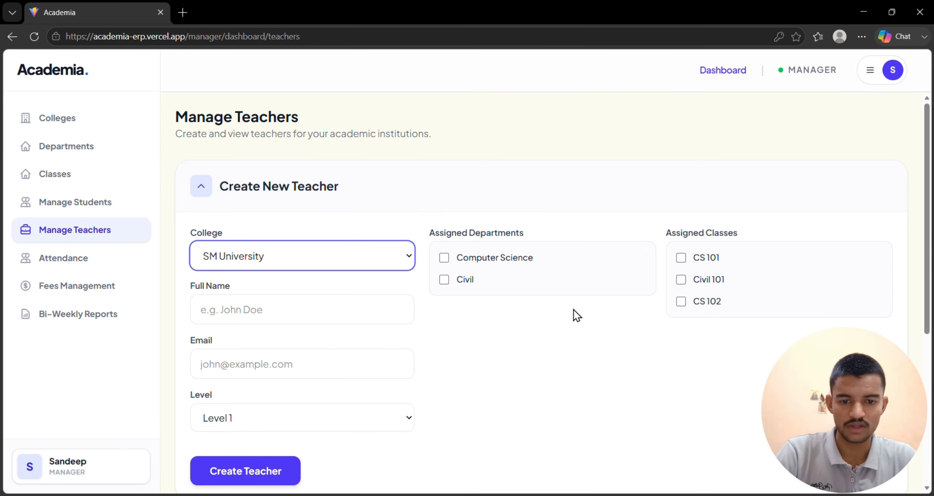
In the manager session, show fees management for SM University's class CS 102.
click(90, 272)
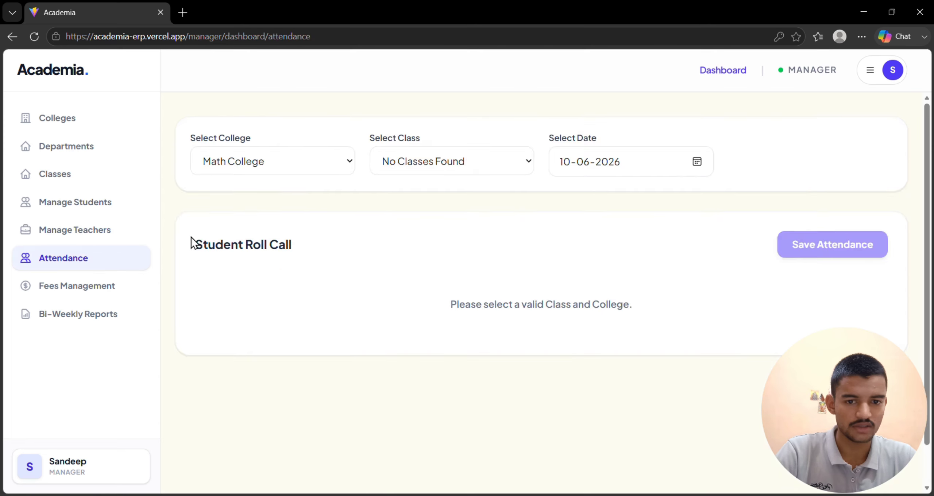
click(94, 281)
click(294, 166)
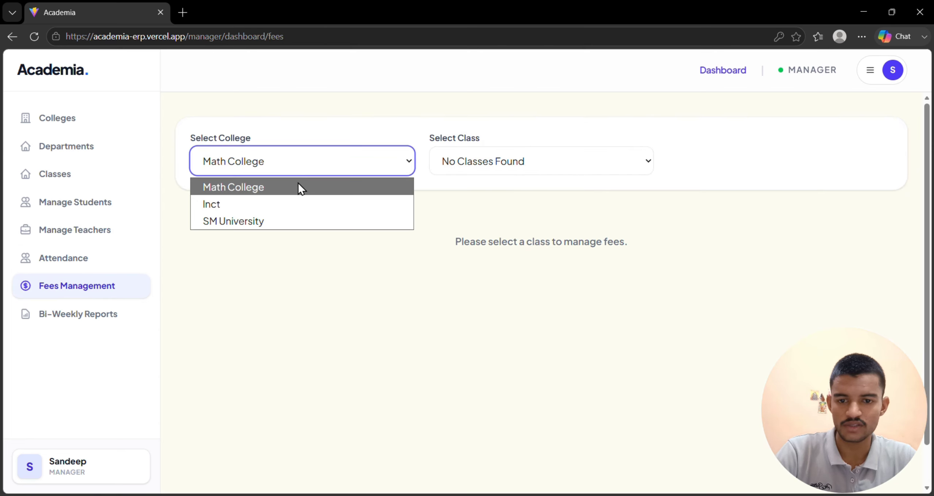
click(286, 221)
click(481, 174)
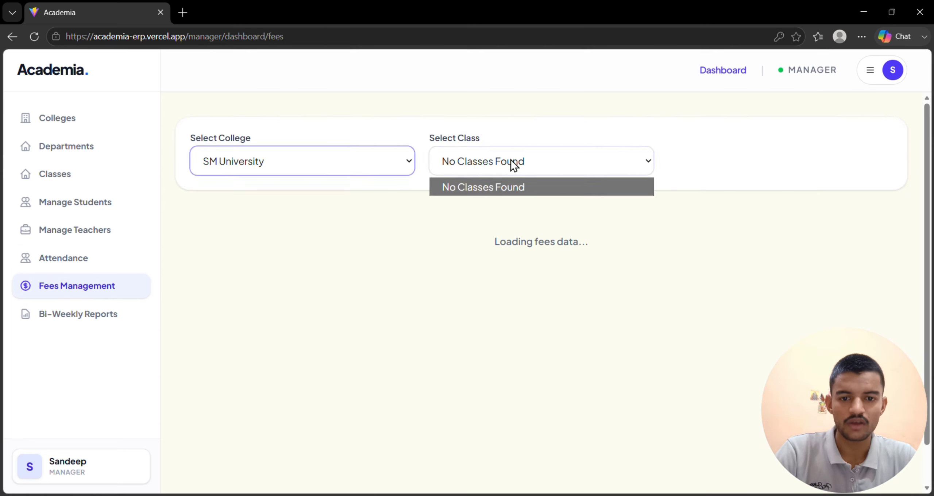
click(319, 163)
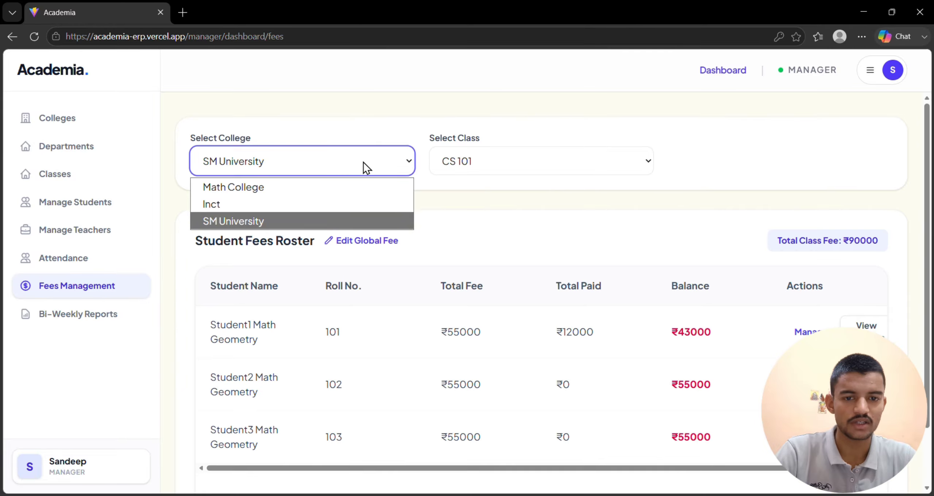
click(364, 165)
click(437, 170)
click(487, 221)
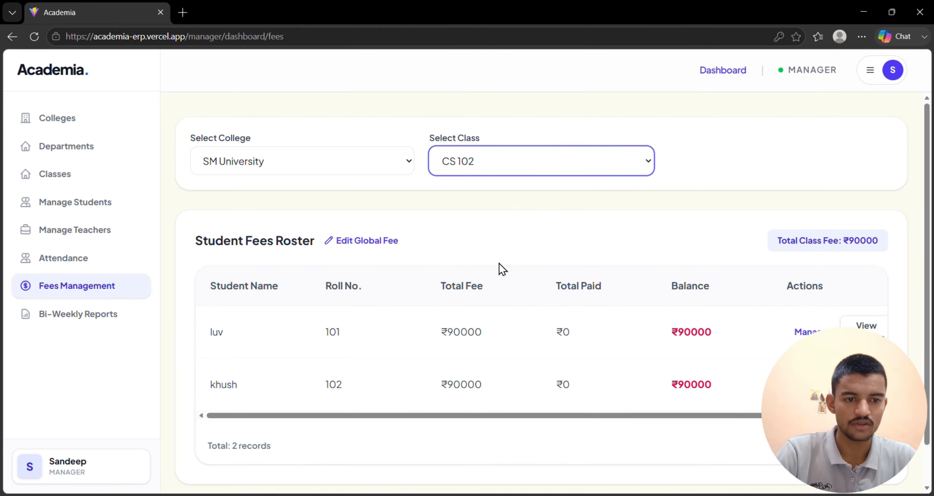
Set class CS 102's global fees to a Tuition Fee of 95000 and a "uniform" fee of 5000, and save them.
click(365, 241)
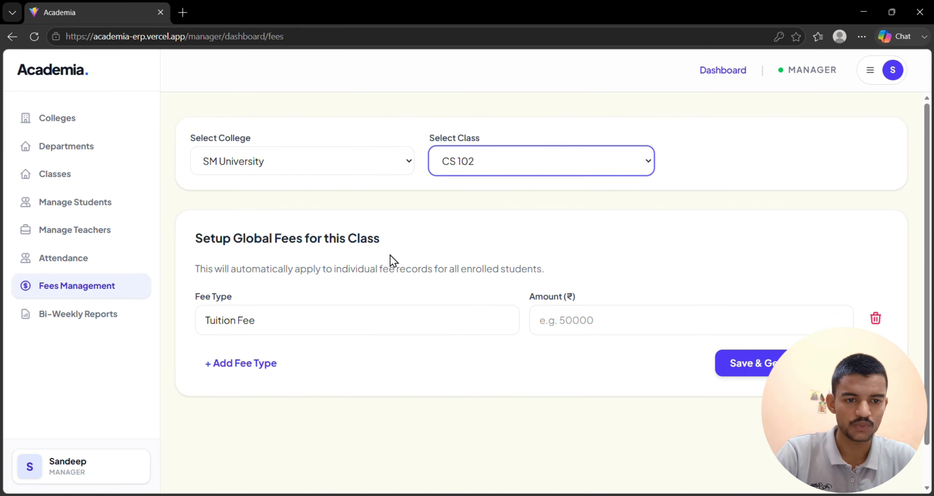
click(513, 321)
click(635, 324)
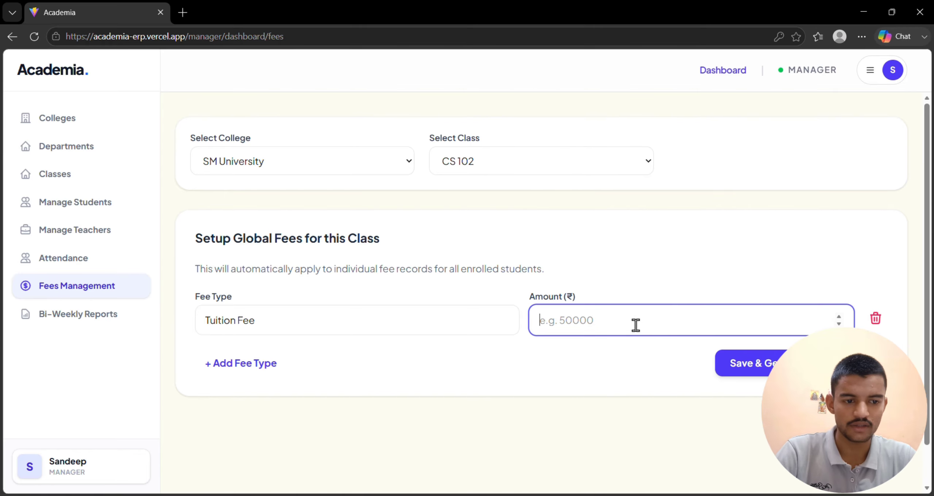
text(95000)
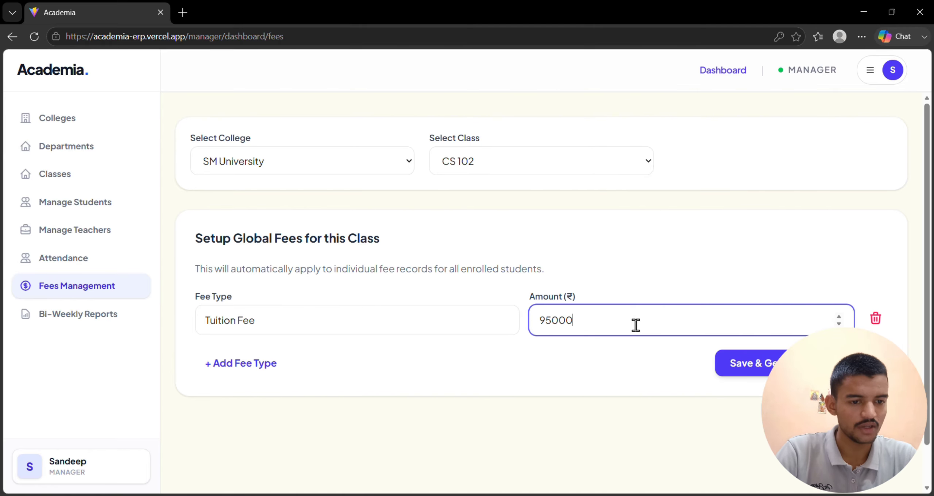
click(245, 364)
click(297, 377)
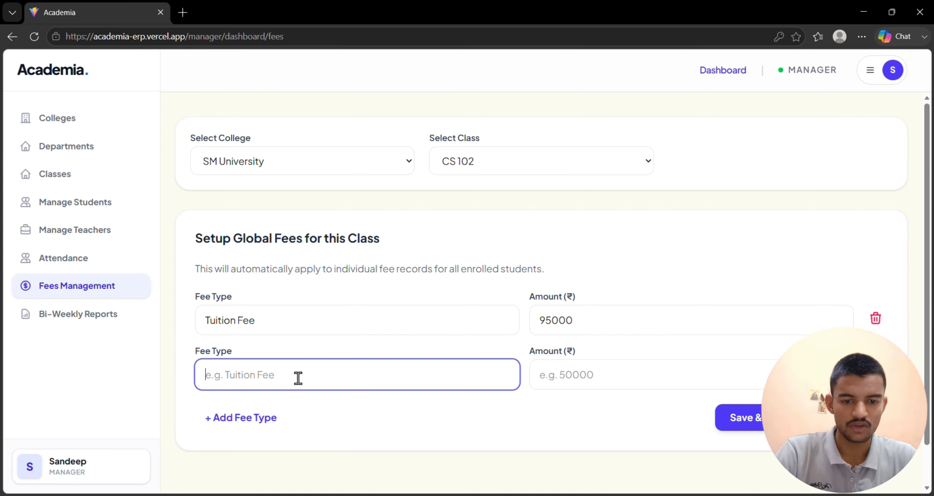
text(uniform)
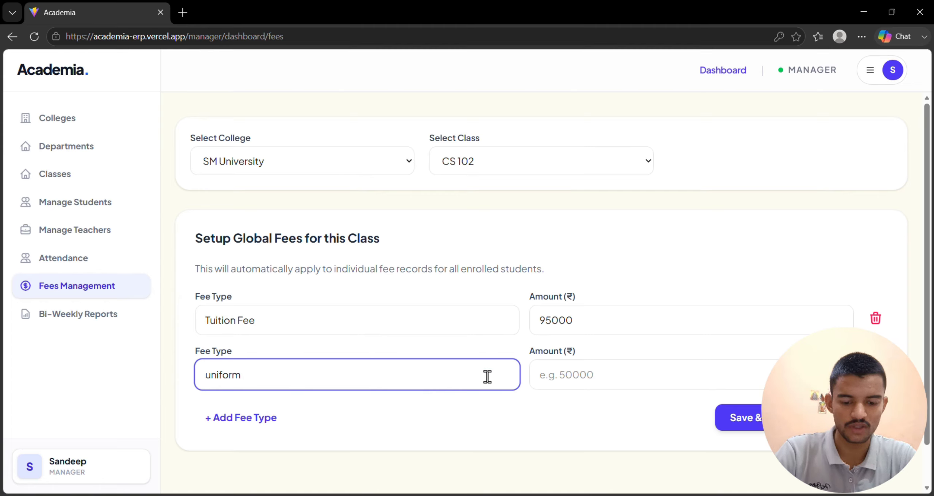
click(591, 378)
text(5000)
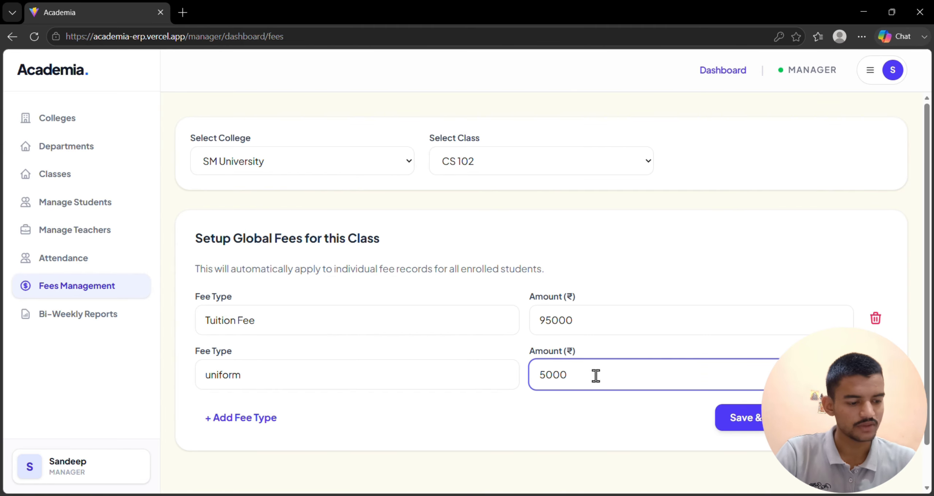
click(756, 424)
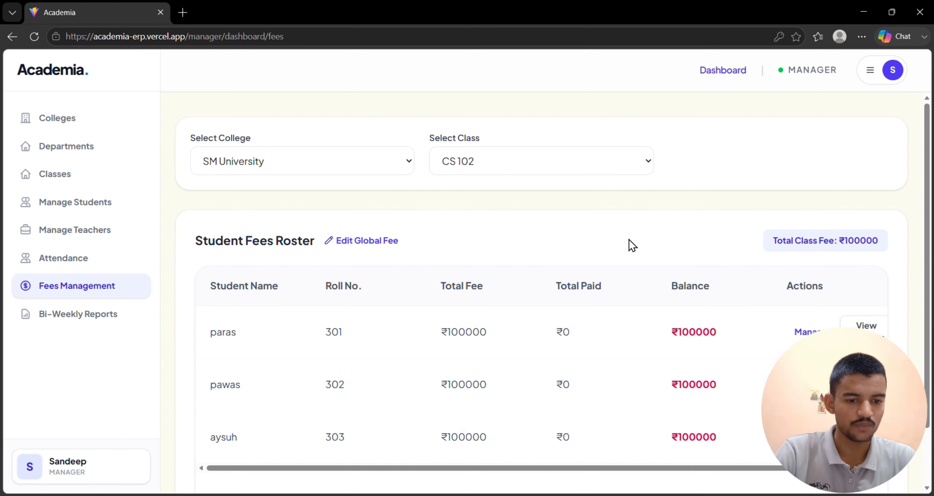
View the global fee editor for CS 102, and return to fees management to show SM University's class CS 101.
click(373, 239)
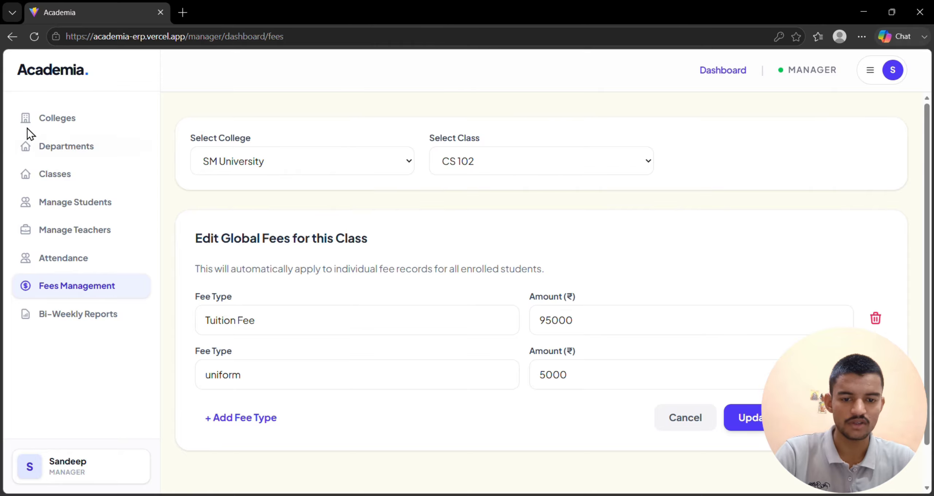
click(12, 36)
click(12, 36)
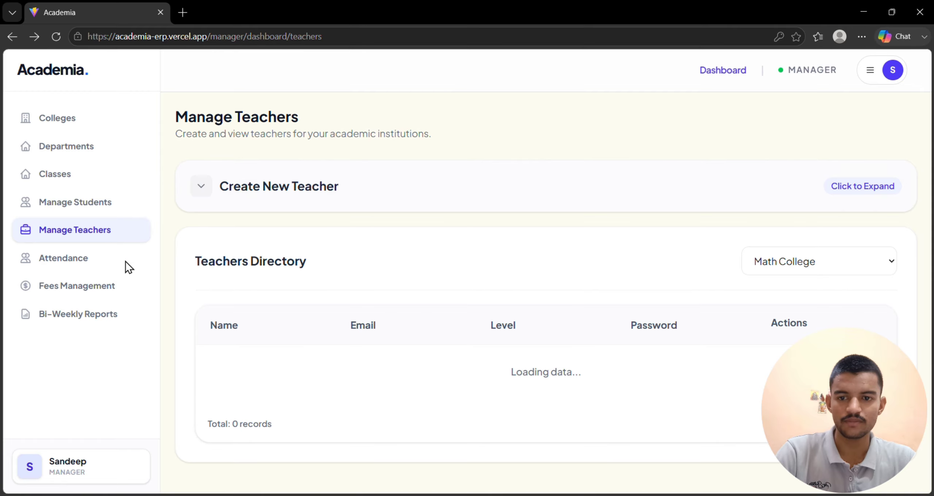
click(102, 287)
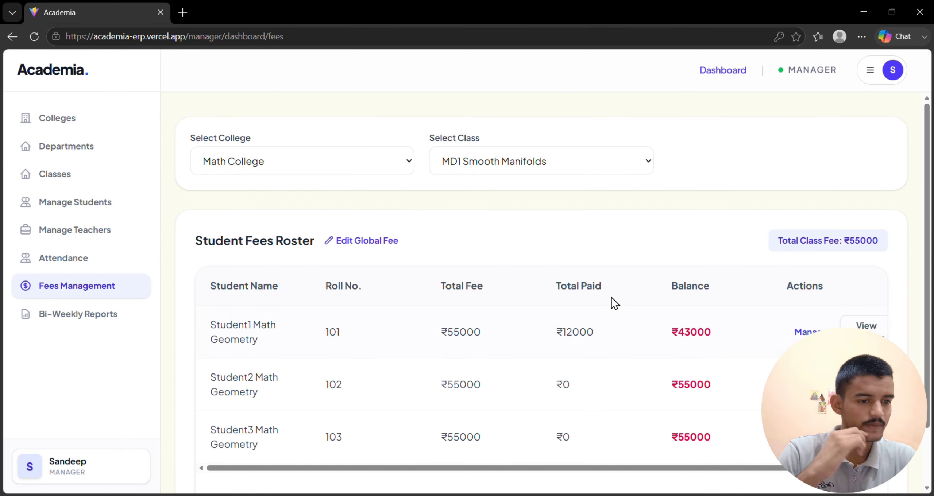
click(337, 160)
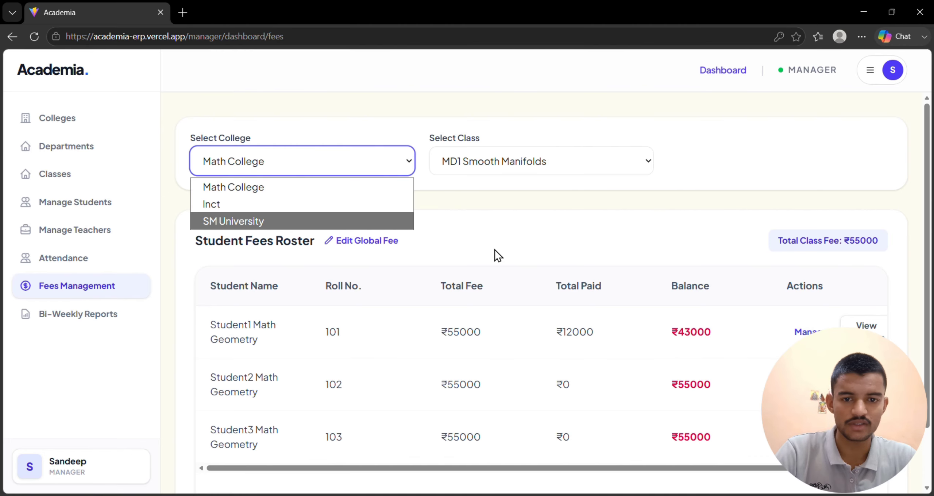
click(321, 222)
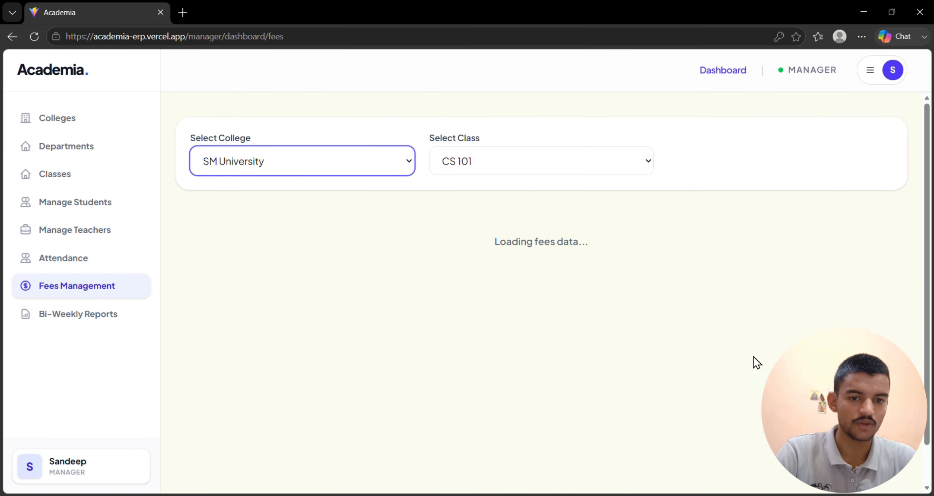
View the transaction types available for managing the first CS 101 student's fee, and close the form without saving.
click(807, 332)
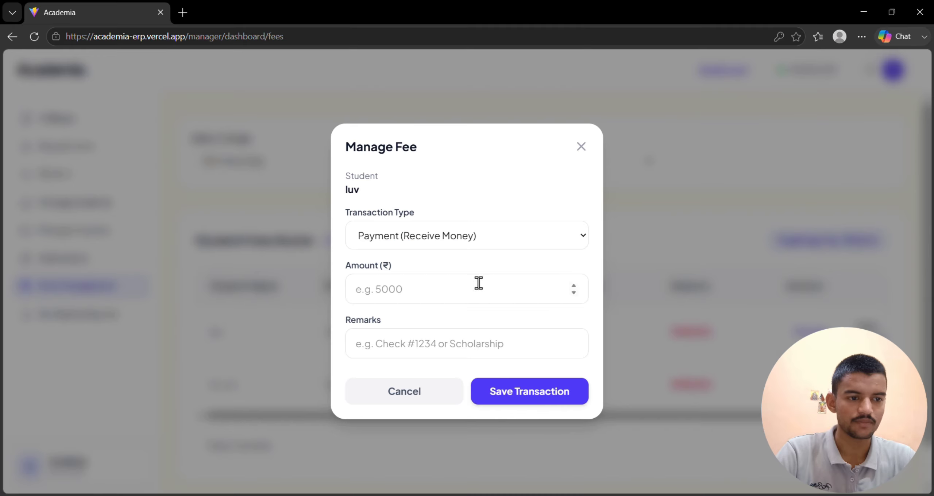
click(477, 237)
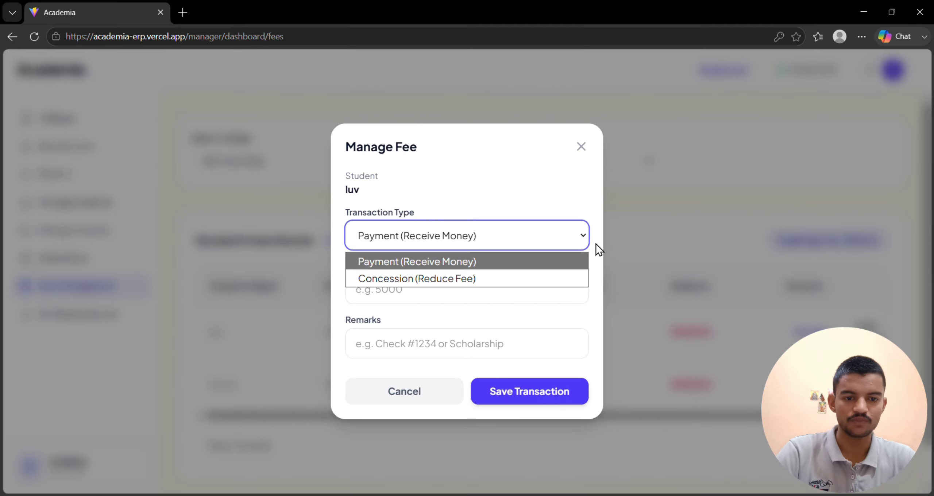
click(578, 147)
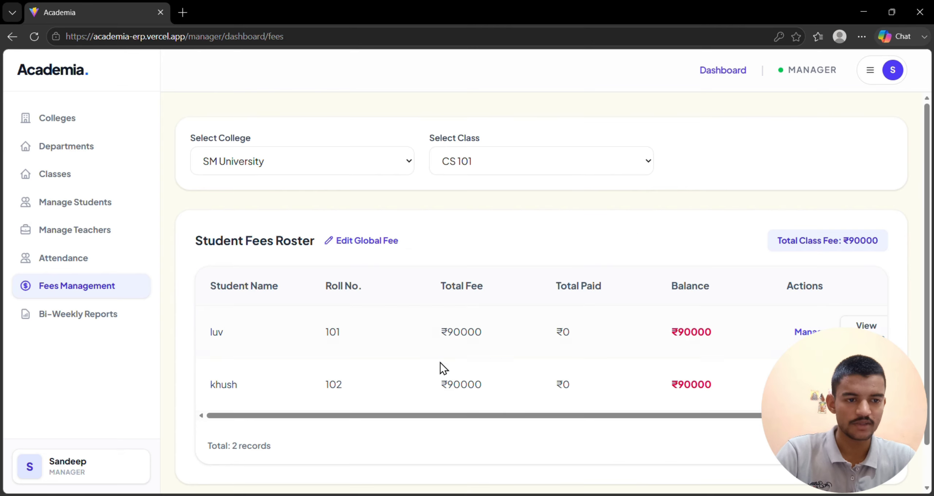
Record a Concession (Reduce Fee) of 15000 with the remark "cd" for the second student in CS 101.
click(807, 385)
click(475, 236)
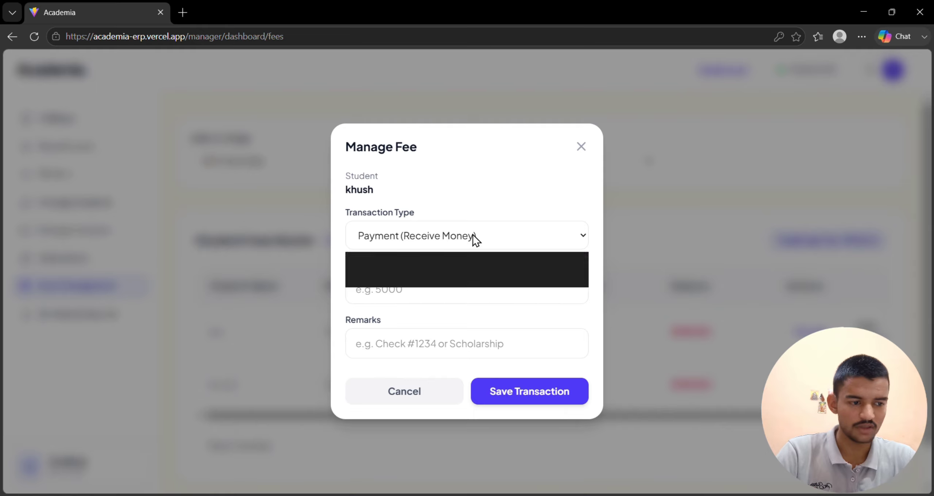
click(431, 277)
click(429, 291)
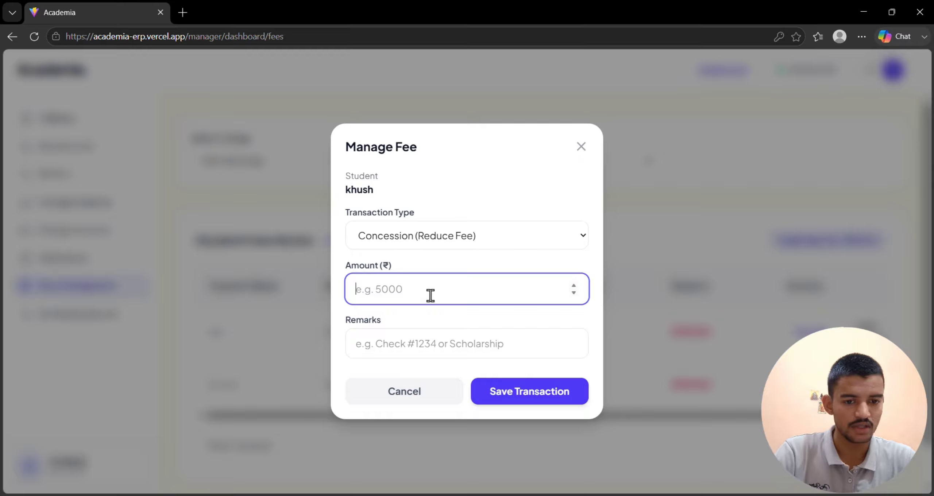
text(15000)
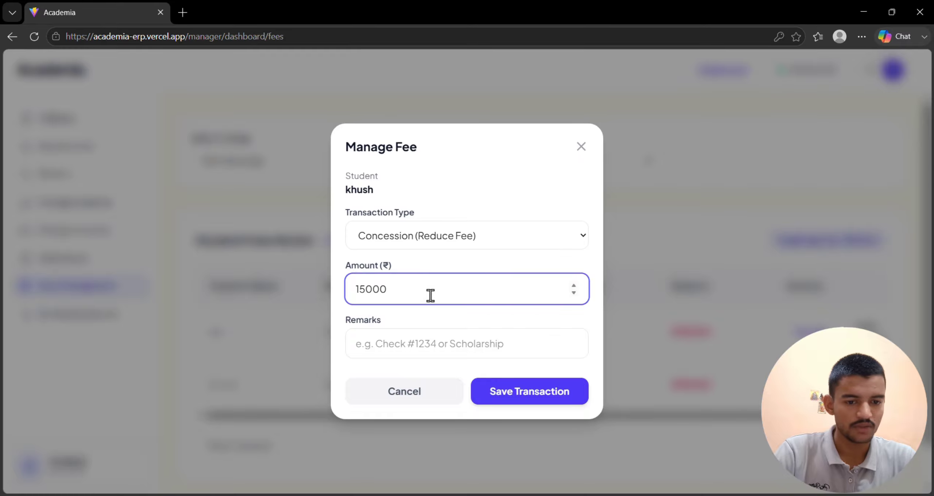
click(500, 347)
text(cd)
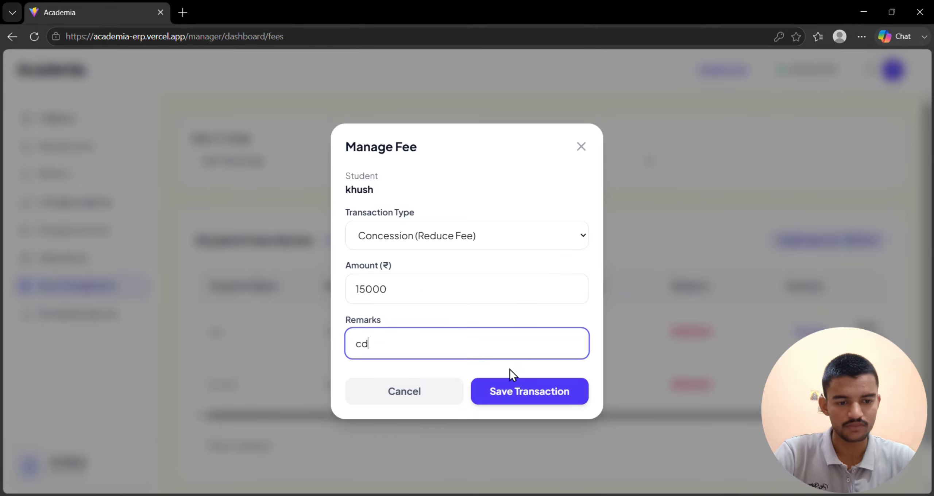
click(524, 388)
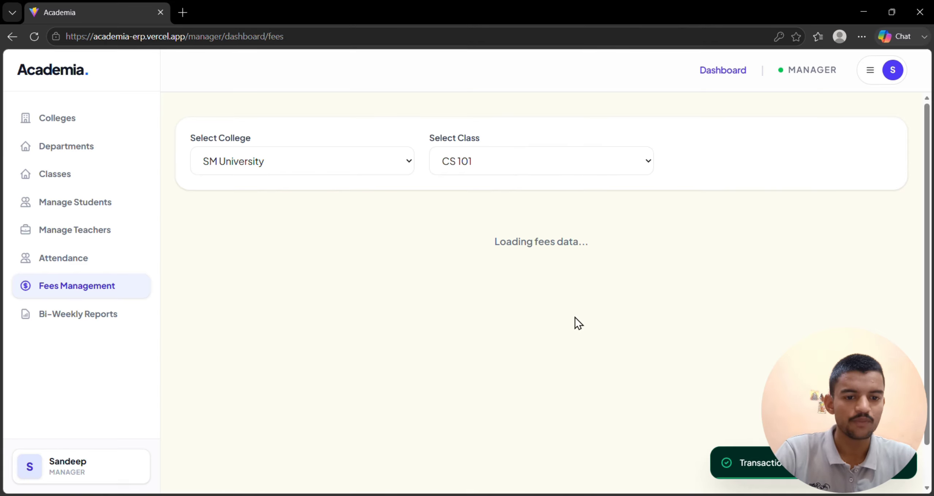
Record a Payment (Receive Money) of 5000 without remarks for the first student in CS 101.
scroll(575, 317, down, 1)
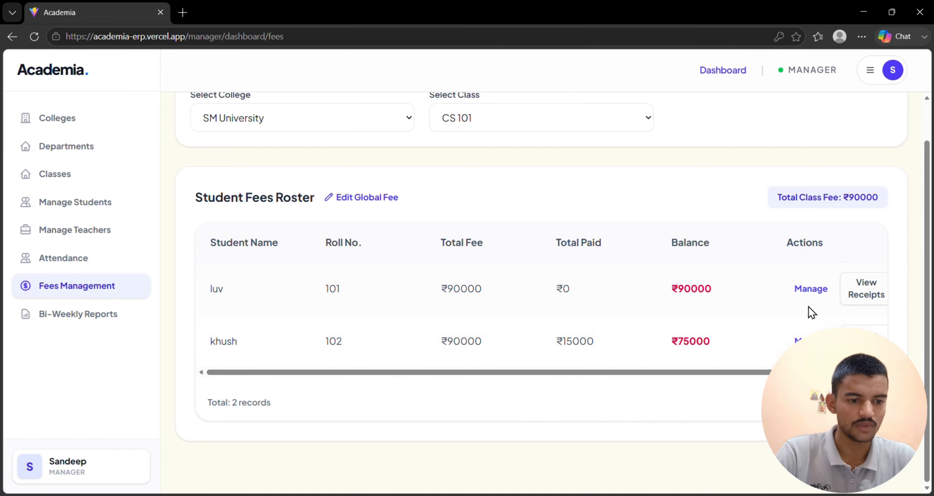
click(811, 288)
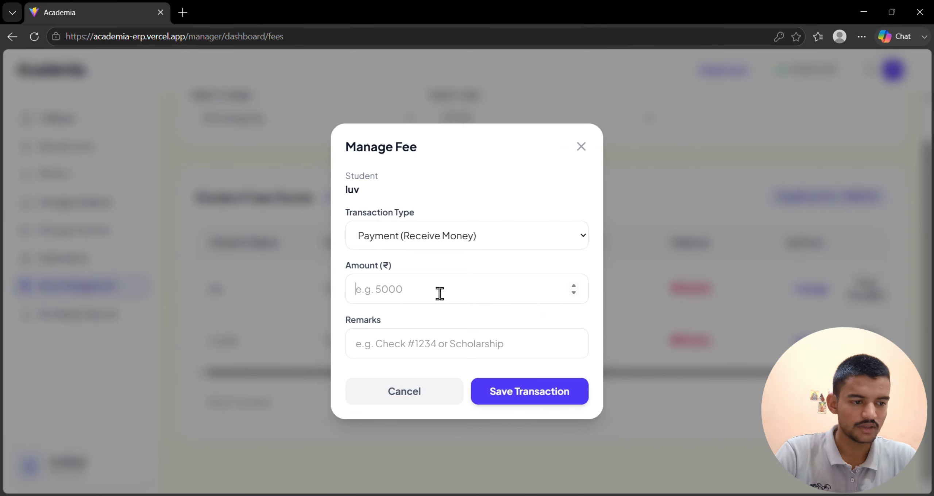
text(5000)
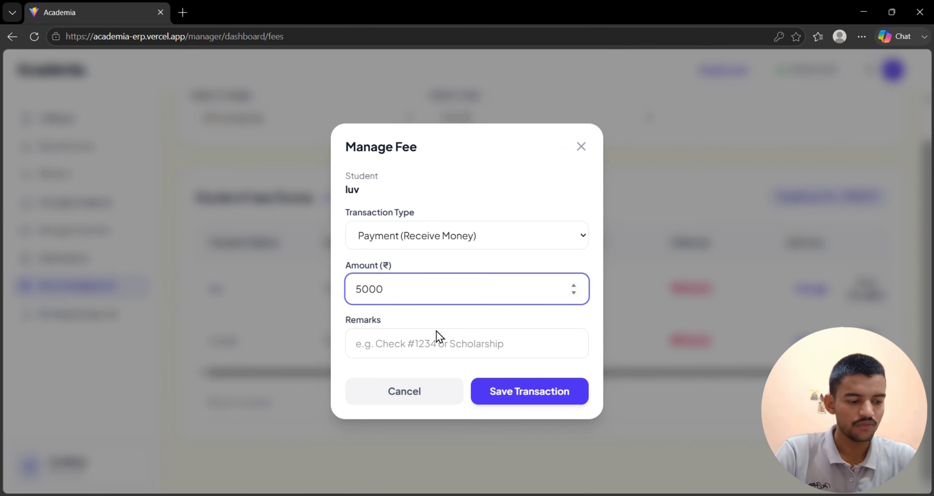
click(450, 338)
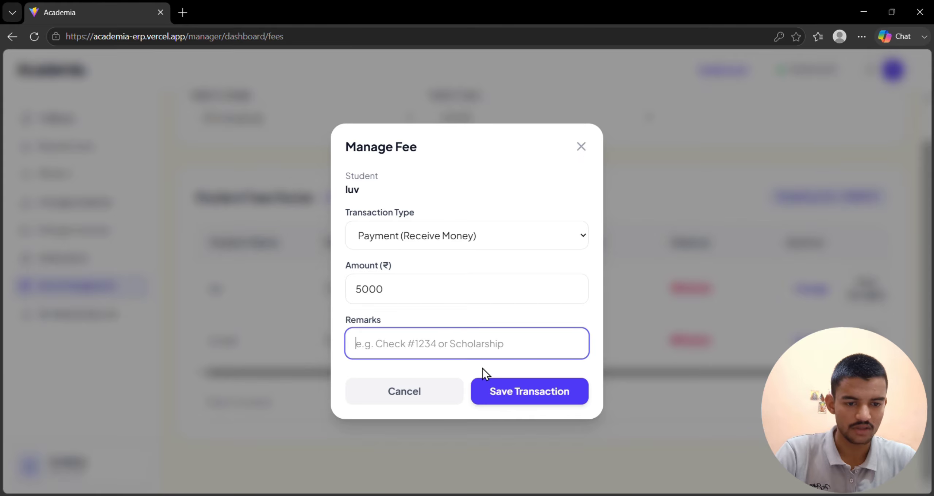
click(506, 387)
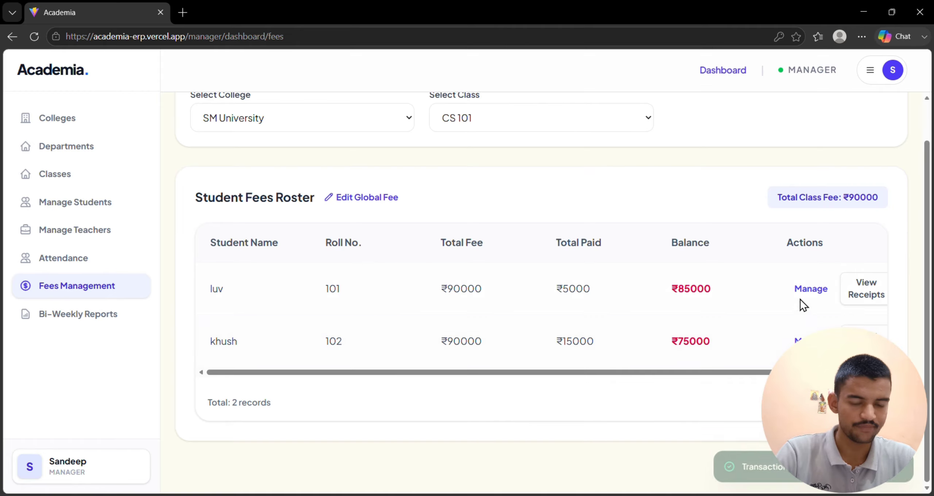
Record another Payment (Receive Money) of 15000 for the first student in CS 101.
click(799, 296)
click(399, 284)
text(15000)
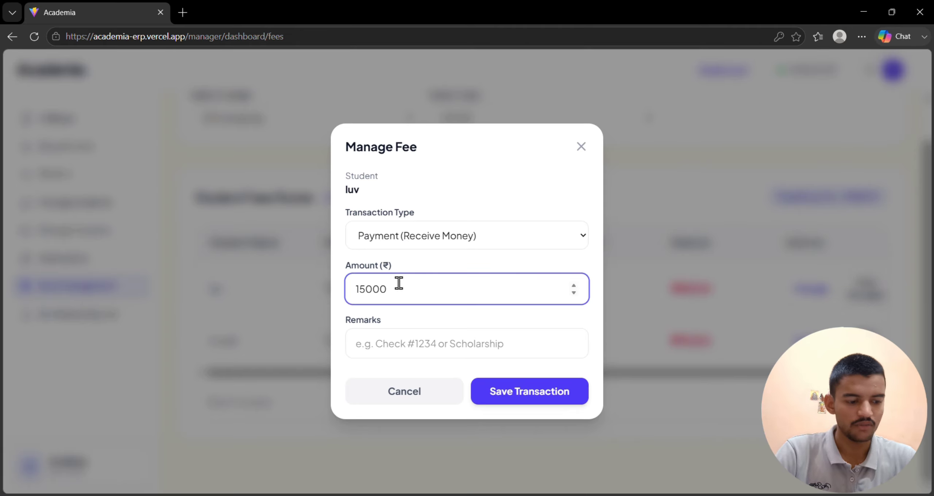
click(493, 393)
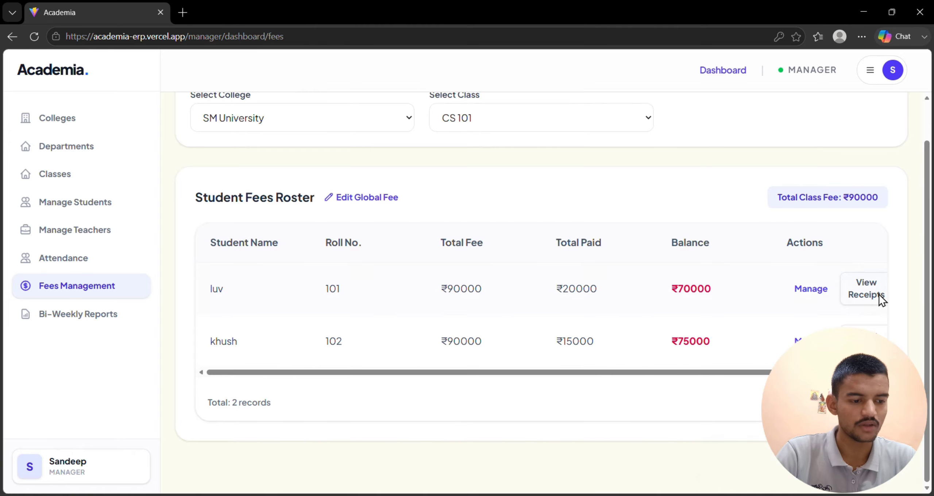
Review the receipts in the first CS 101 student's transaction history, and close it.
click(879, 295)
drag(280, 252, 566, 317)
click(562, 319)
click(644, 192)
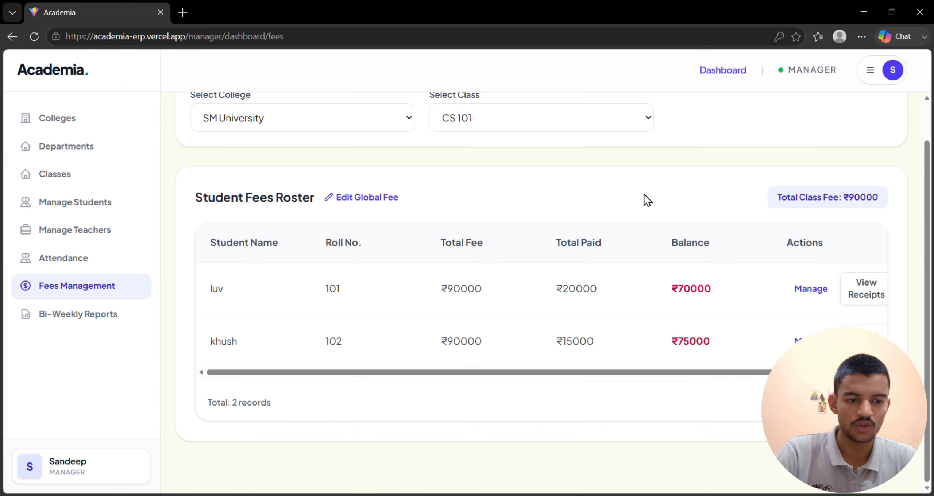
Review the date, type and amount in the second CS 101 student's transaction history, and close it.
click(868, 342)
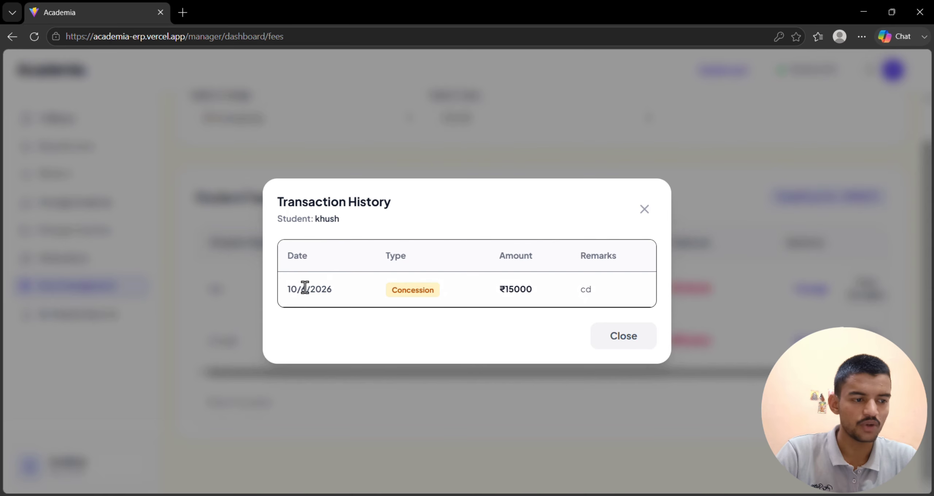
drag(274, 279, 479, 301)
drag(392, 290, 411, 290)
click(559, 286)
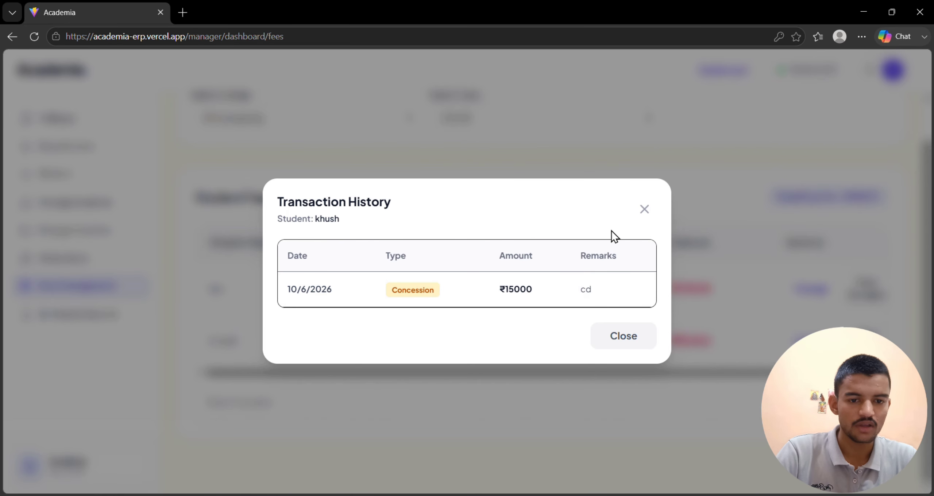
drag(313, 289, 376, 290)
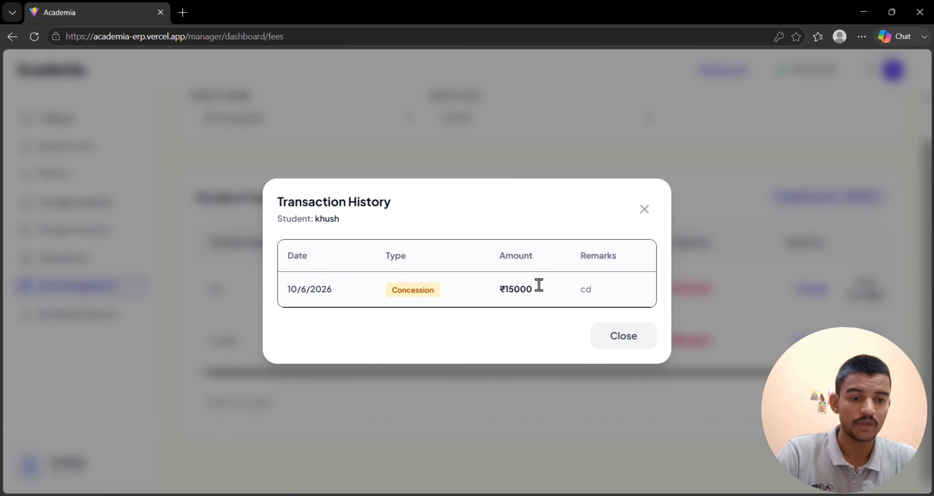
drag(536, 289, 510, 289)
drag(397, 294, 470, 297)
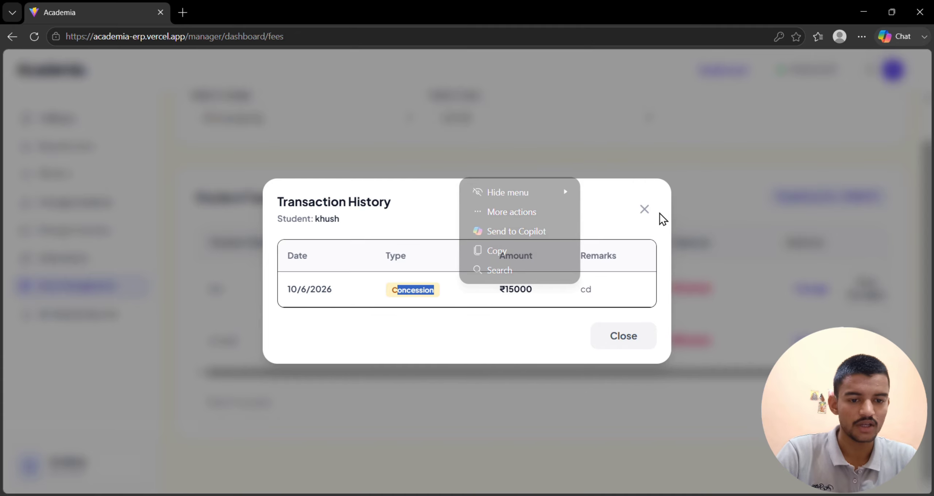
click(644, 209)
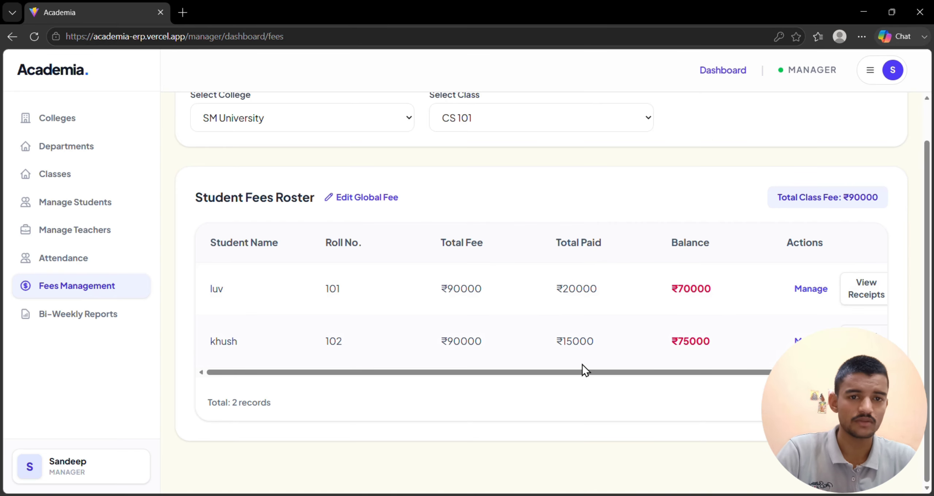
scroll(543, 375, up, 1)
scroll(535, 378, down, 1)
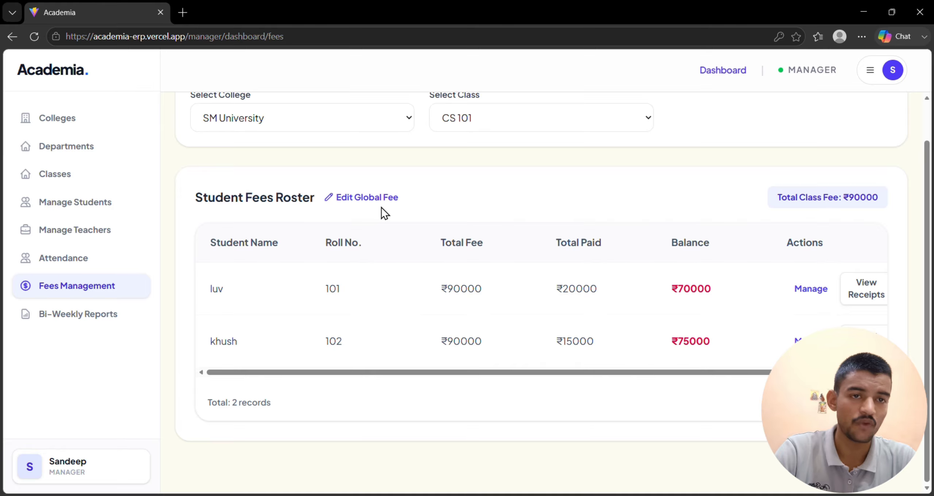
scroll(381, 207, up, 1)
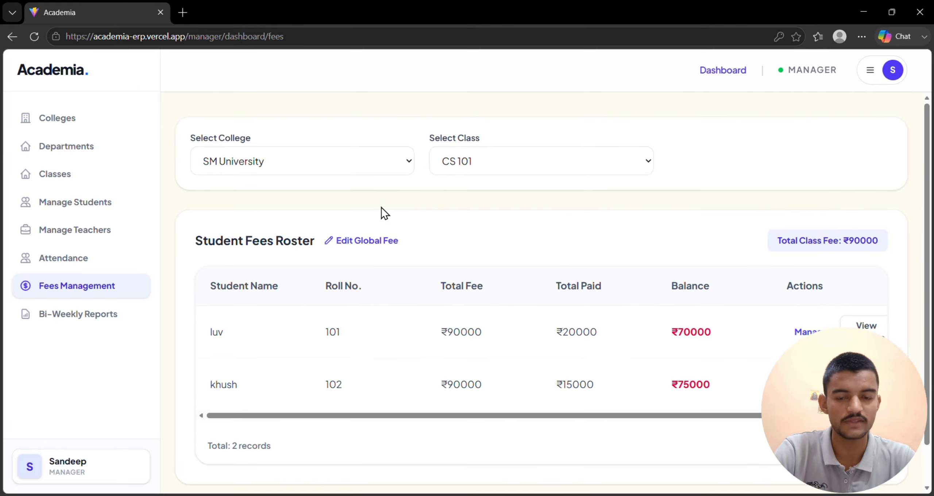
Add an "id card" fee of 300 to the CS 101 global fees, update them, and check the students' balances.
click(391, 245)
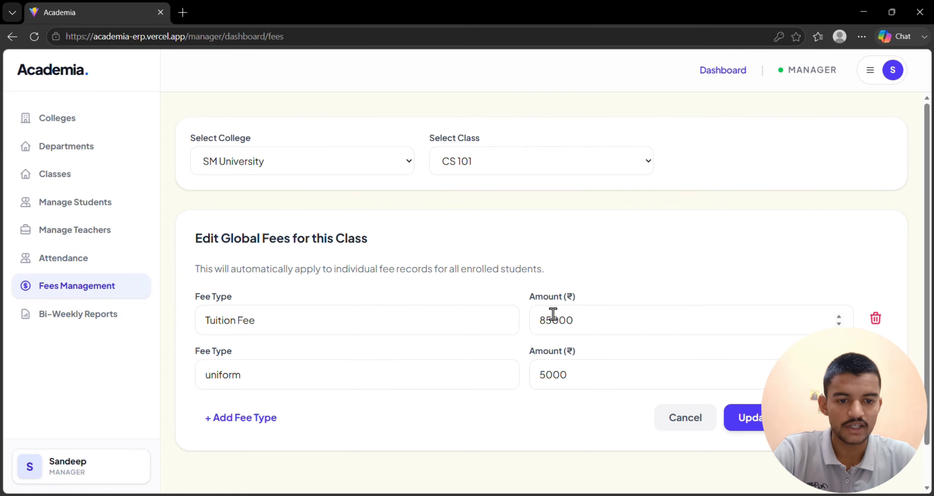
click(252, 418)
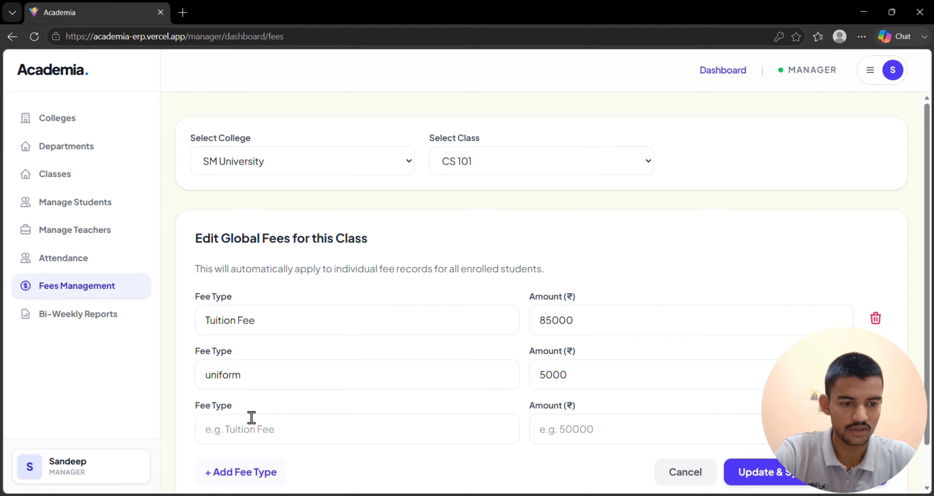
click(286, 422)
scroll(310, 416, down, 1)
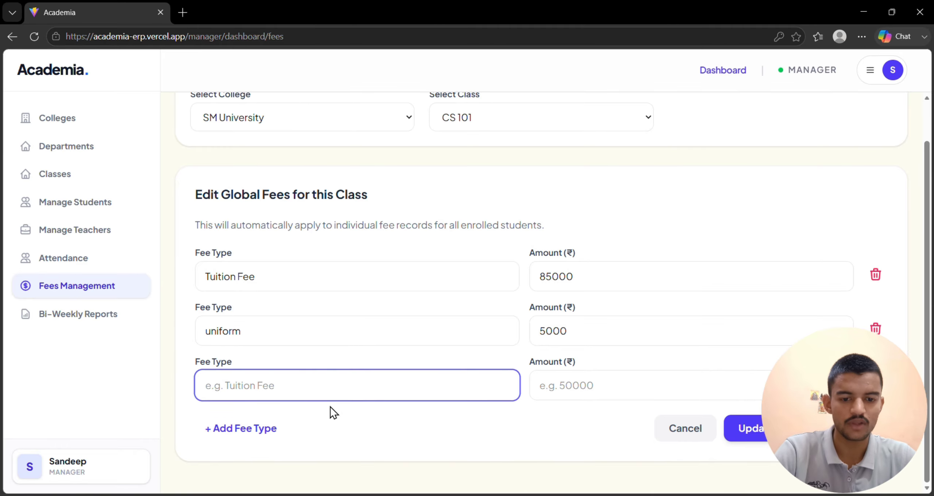
text(i)
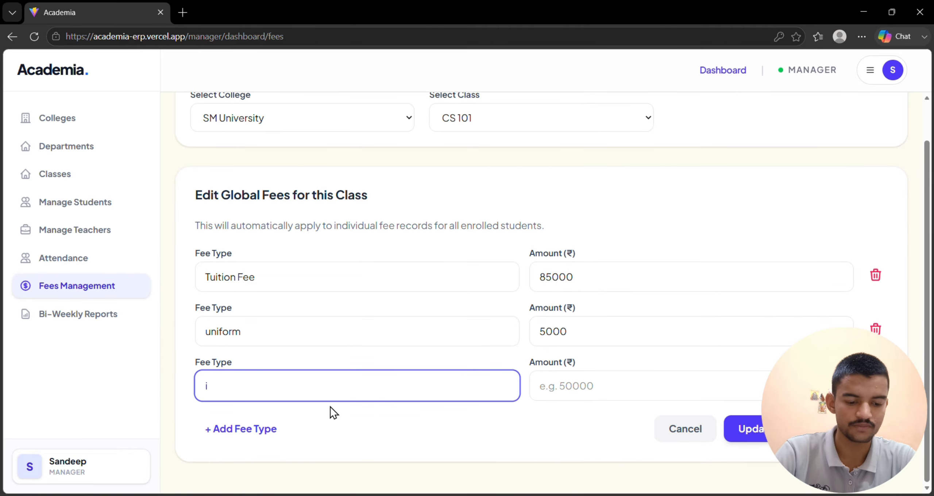
text(d card)
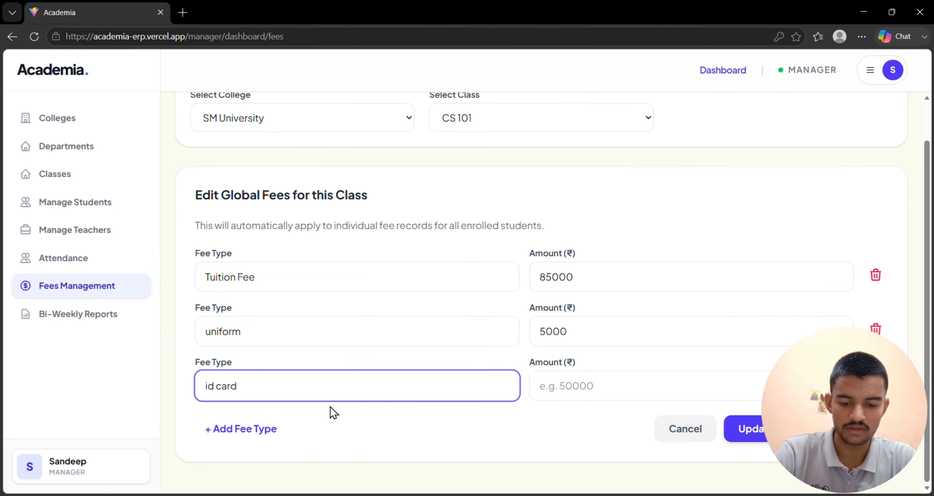
click(612, 383)
text(300)
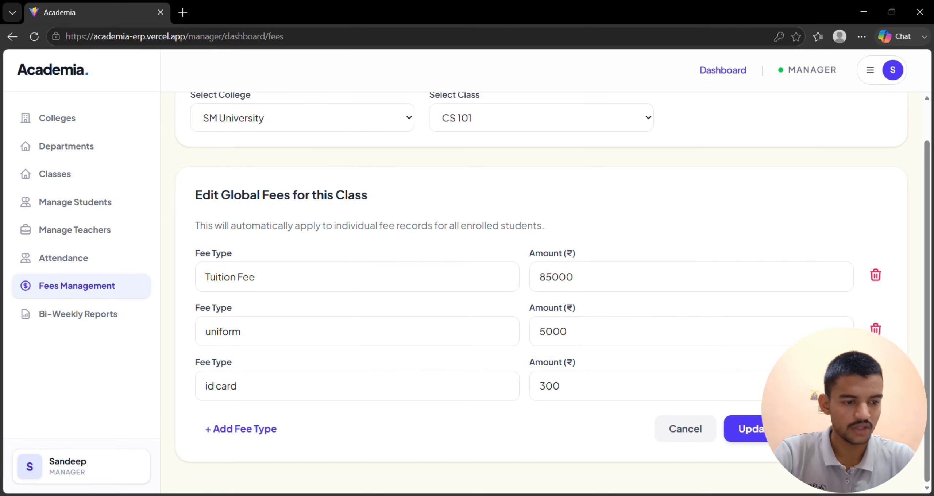
click(781, 431)
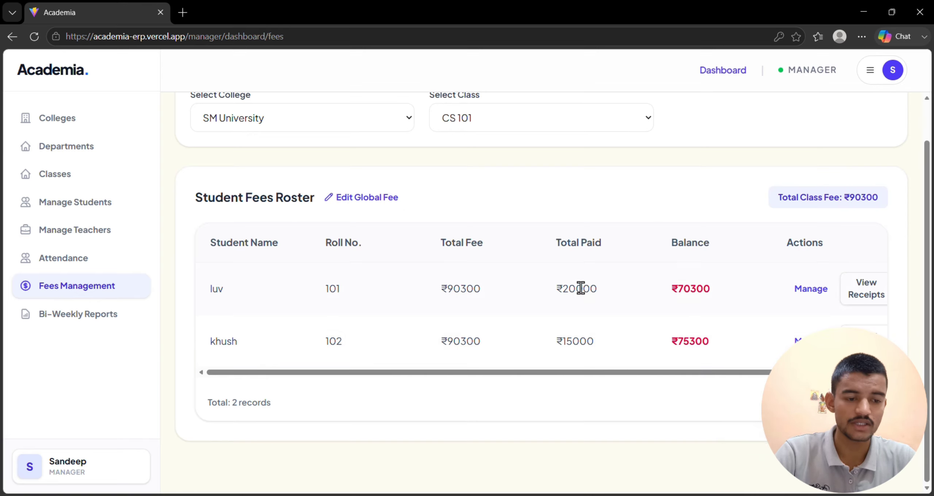
mouse_move(678, 290)
mouse_down()
mouse_move(714, 289)
mouse_move(671, 293)
mouse_up()
drag(671, 339, 726, 348)
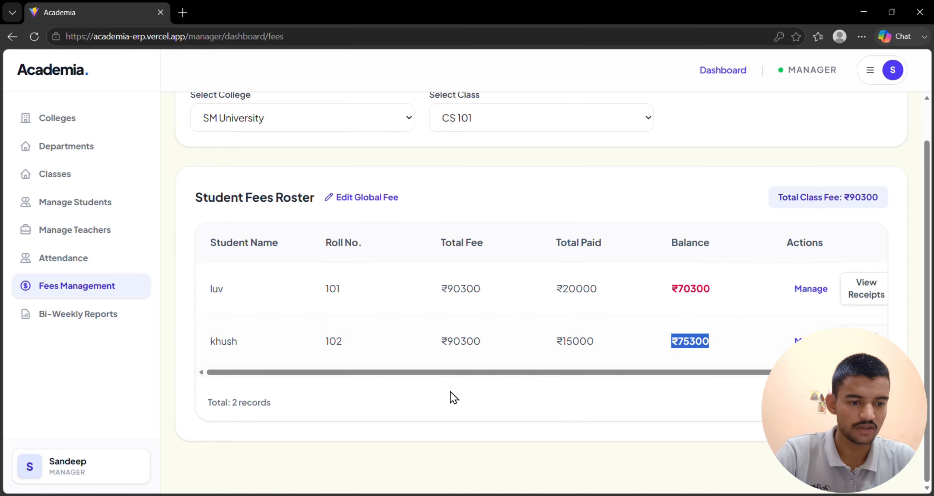
Switch to the principal account, mark all three CS 102 students absent for 10-06-2026, and save the attendance.
click(94, 263)
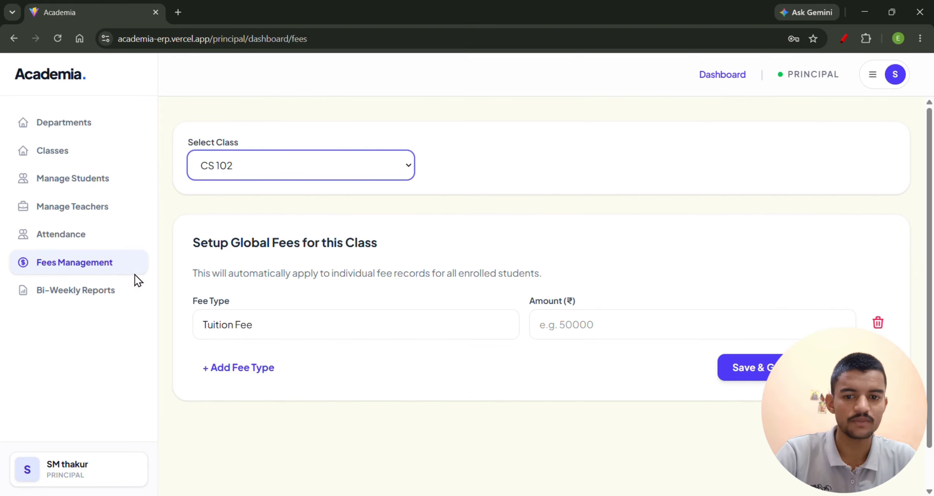
click(60, 235)
drag(846, 83, 689, 89)
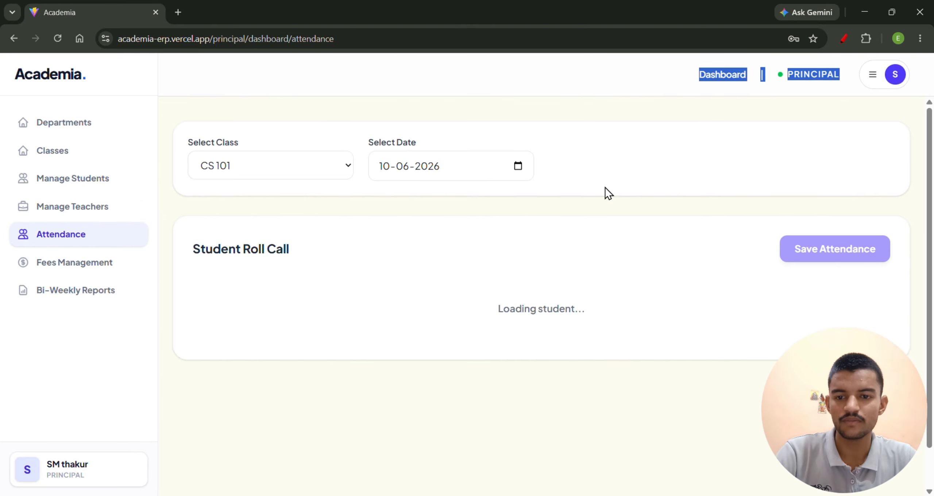
click(598, 188)
click(320, 164)
click(318, 221)
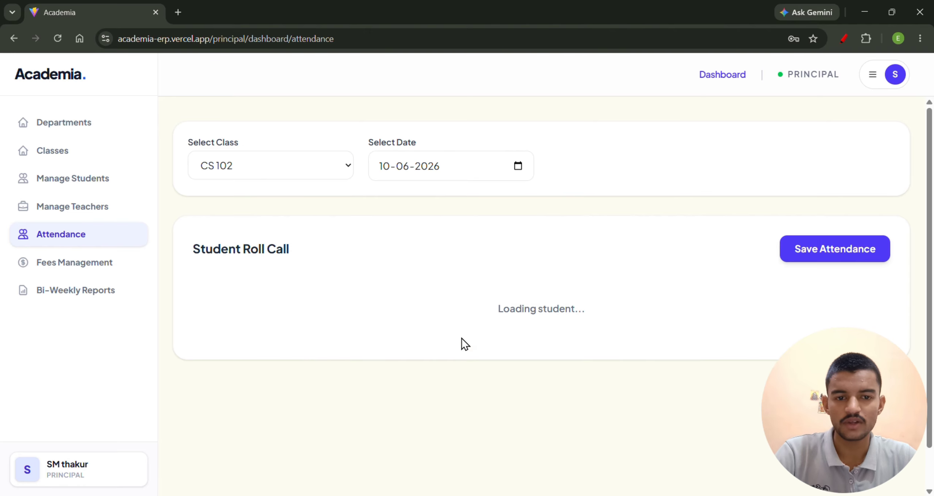
click(518, 166)
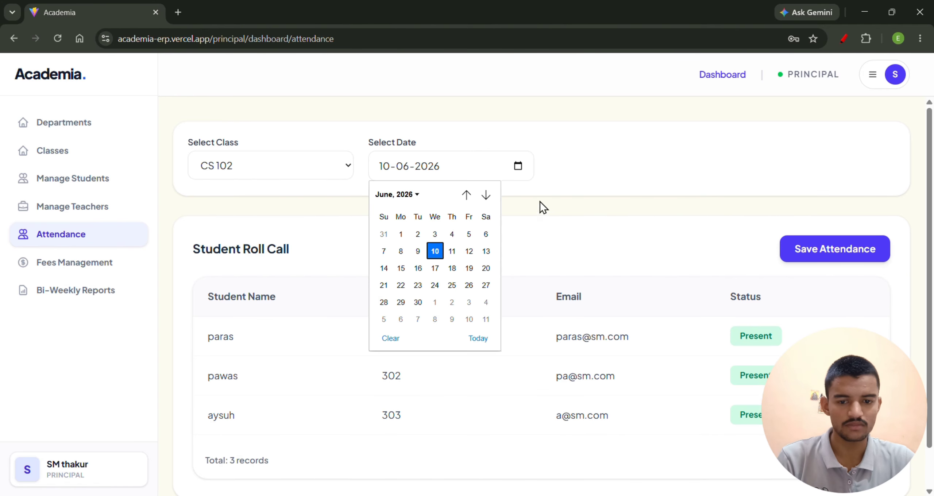
click(641, 247)
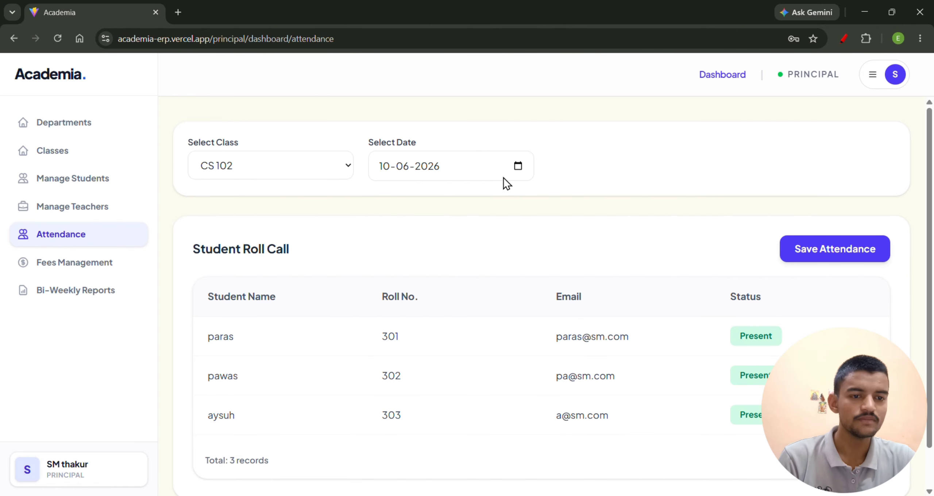
click(754, 338)
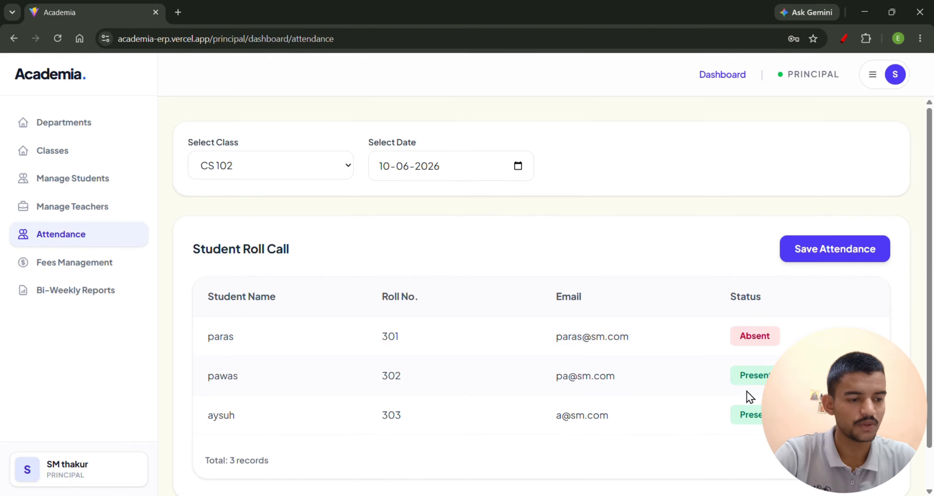
click(749, 413)
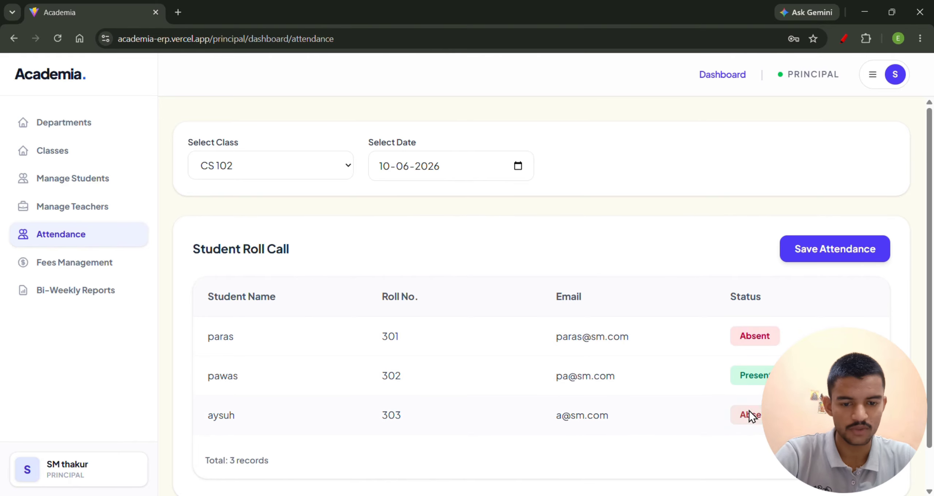
click(757, 375)
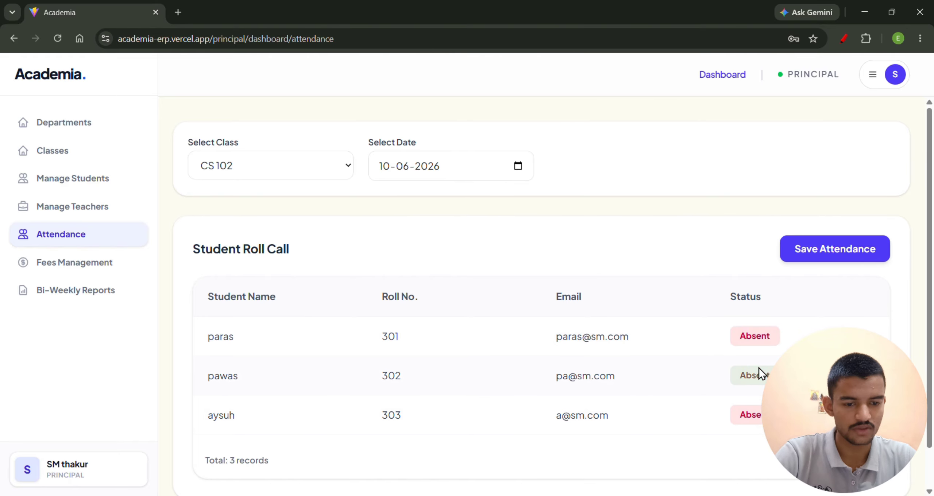
click(821, 251)
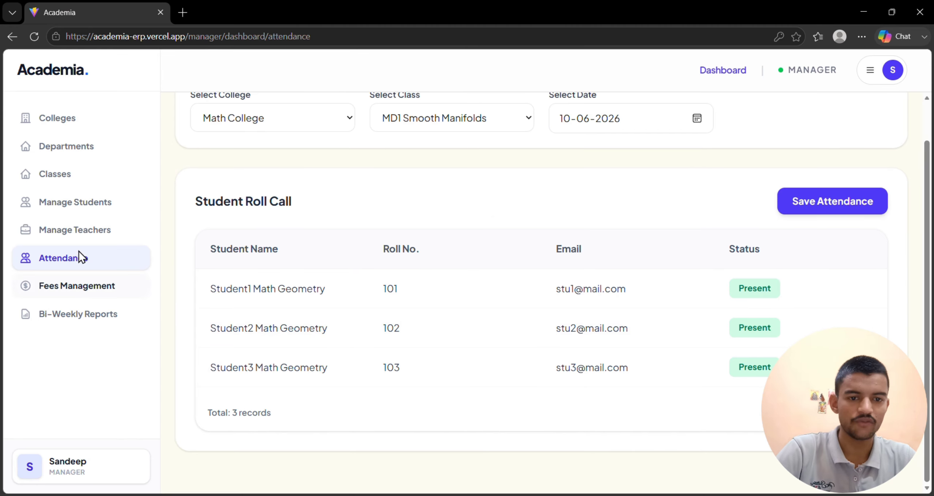
Look up SM University's class attendance in the manager account, and review the CS 102 roll call in the principal account.
click(303, 127)
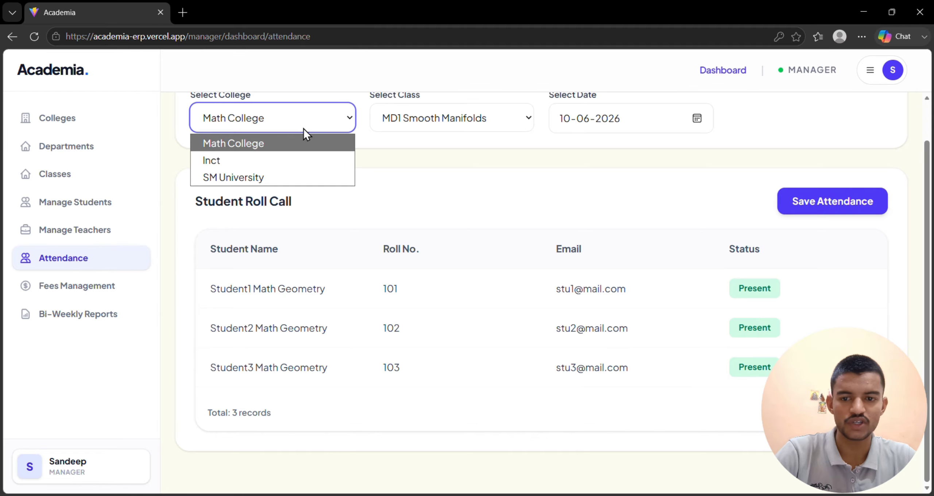
click(240, 177)
click(455, 114)
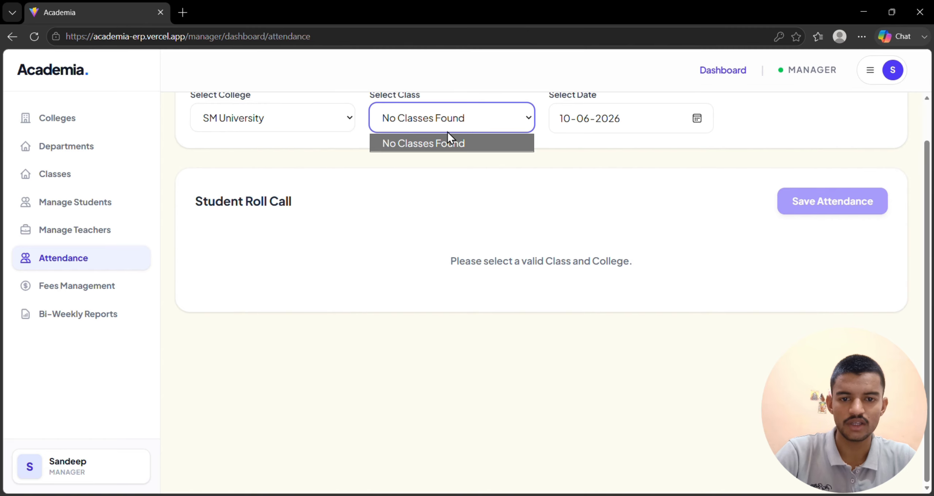
click(445, 175)
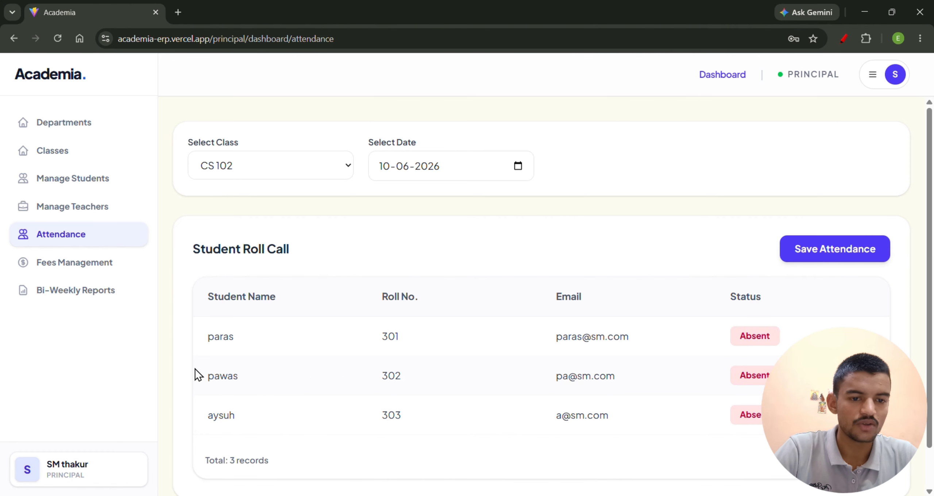
scroll(402, 340, down, 1)
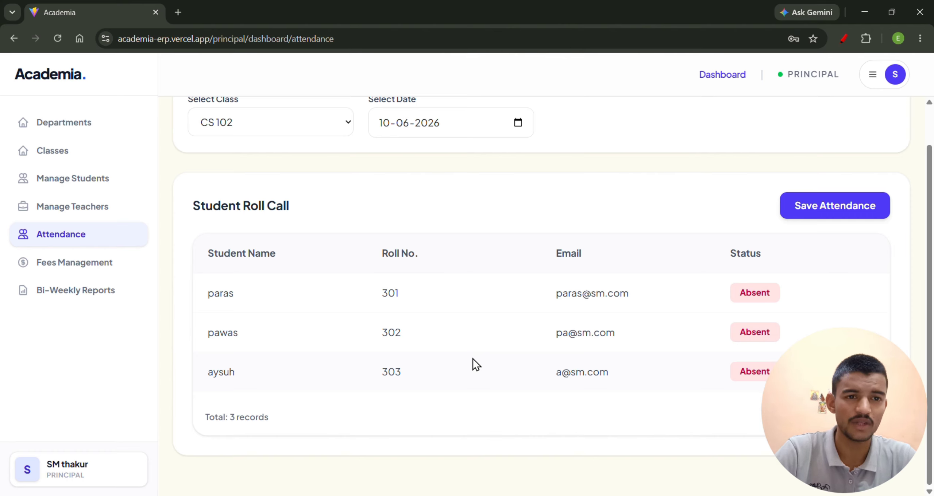
scroll(473, 359, up, 1)
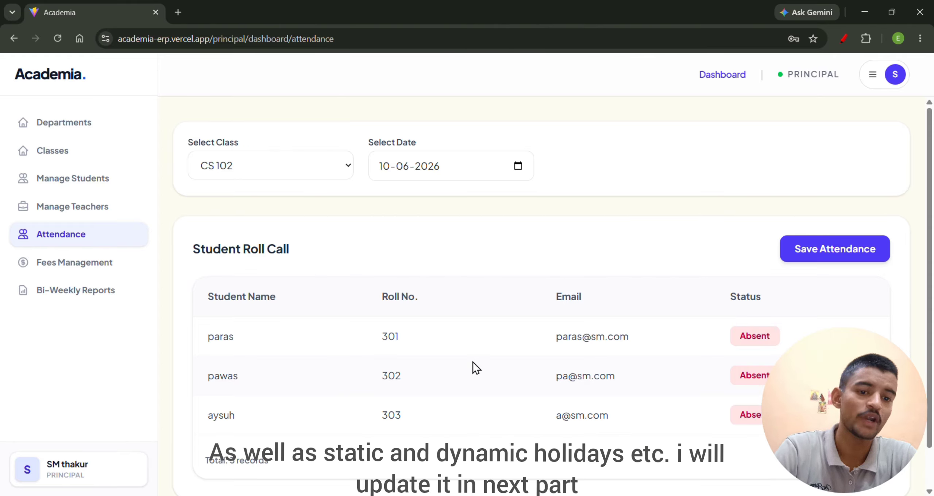
Examine the CS 101 Bi-Weekly Reports and Student Submission Overview in the principal account.
click(88, 290)
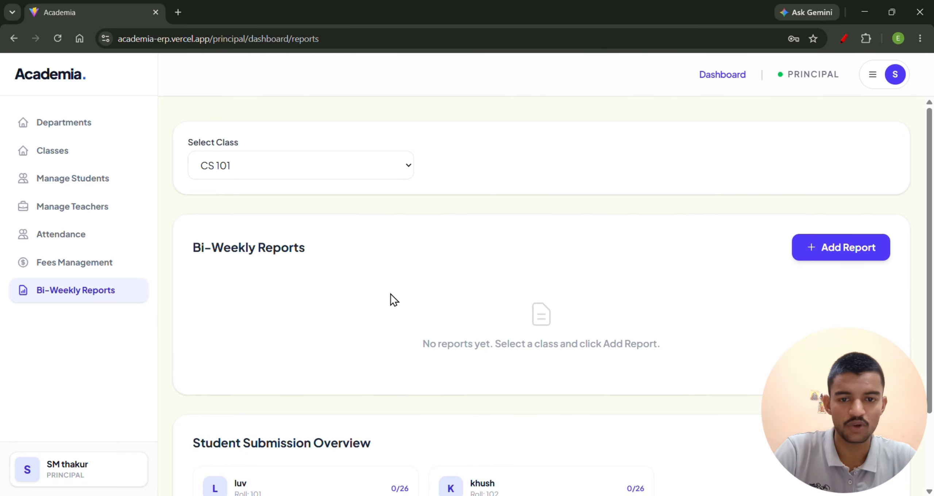
click(383, 169)
click(532, 205)
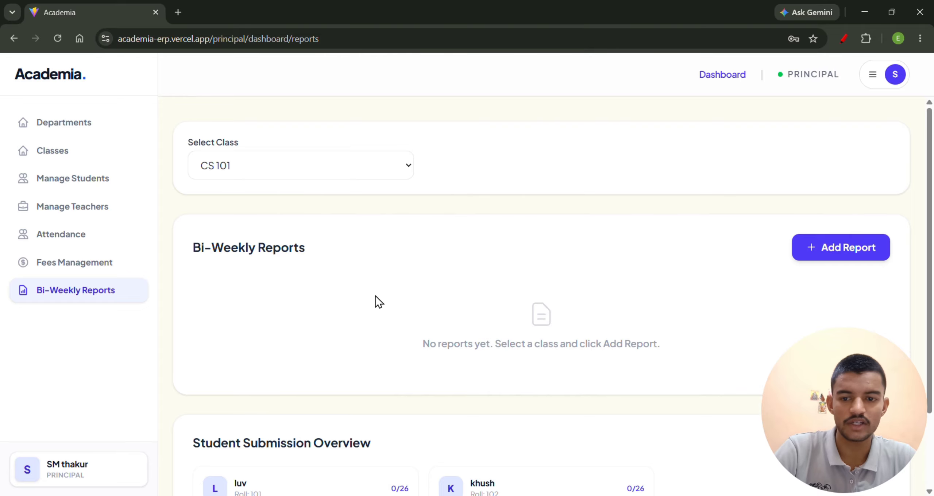
scroll(447, 302, down, 2)
scroll(447, 302, up, 2)
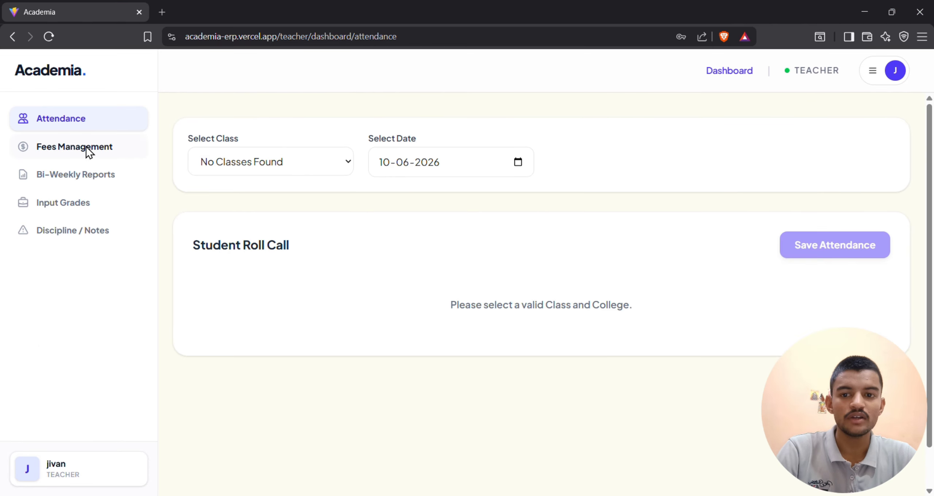
Switch to the teacher account, look through Fees Management and Bi-Weekly Reports, and return to Attendance.
click(86, 146)
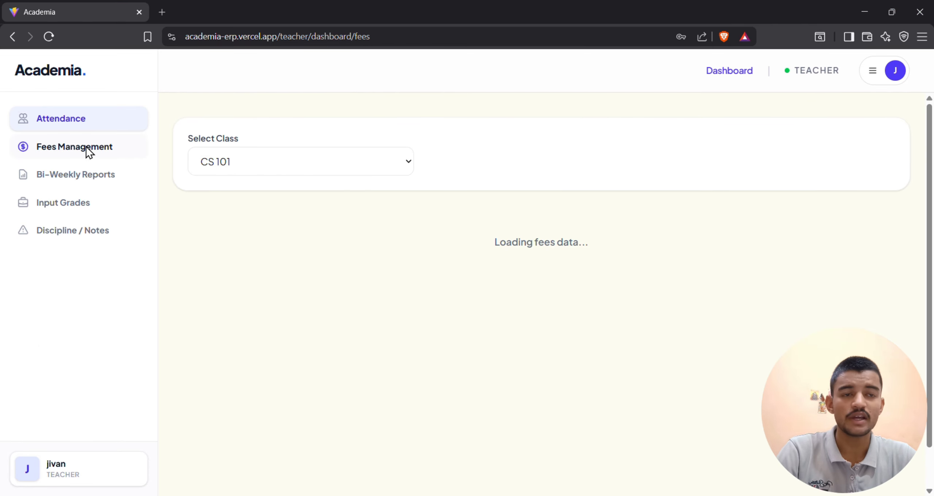
click(100, 175)
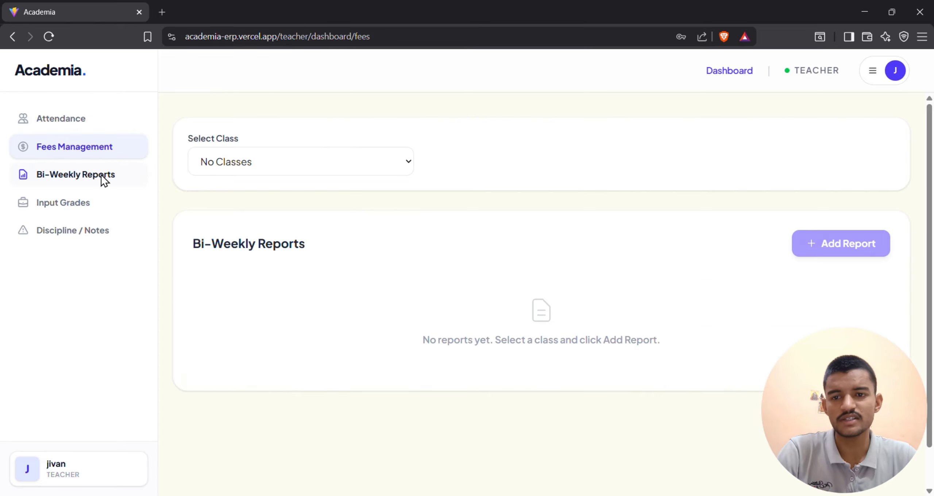
click(86, 144)
click(87, 118)
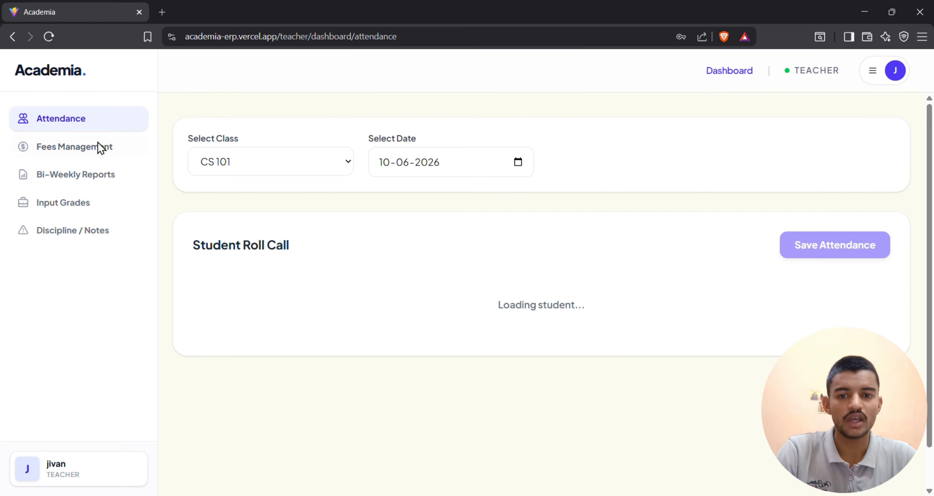
View the teacher's student roll calls for CS 101, Civil 101 and CS 102 on 10-06-2026.
click(336, 165)
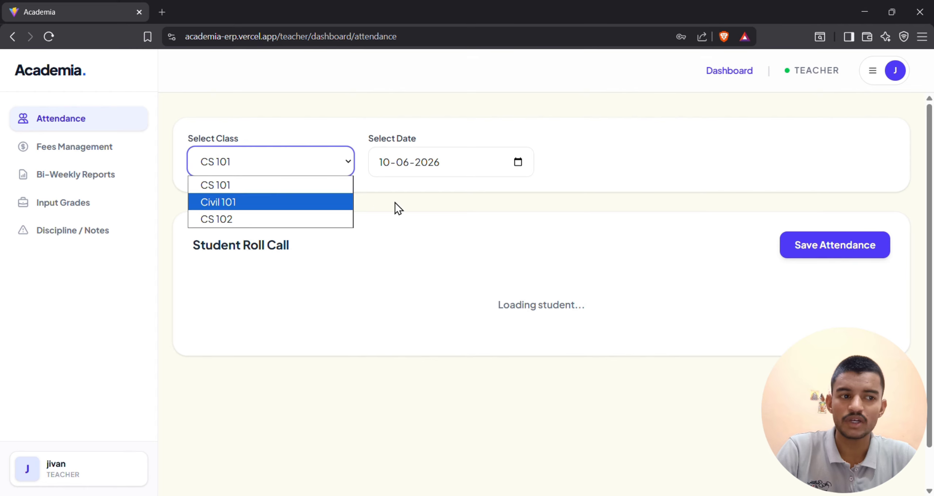
click(317, 185)
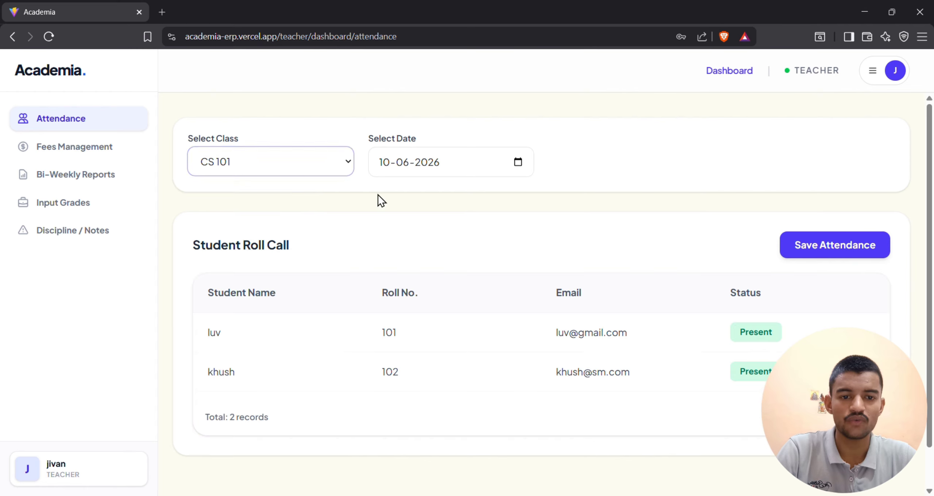
click(334, 166)
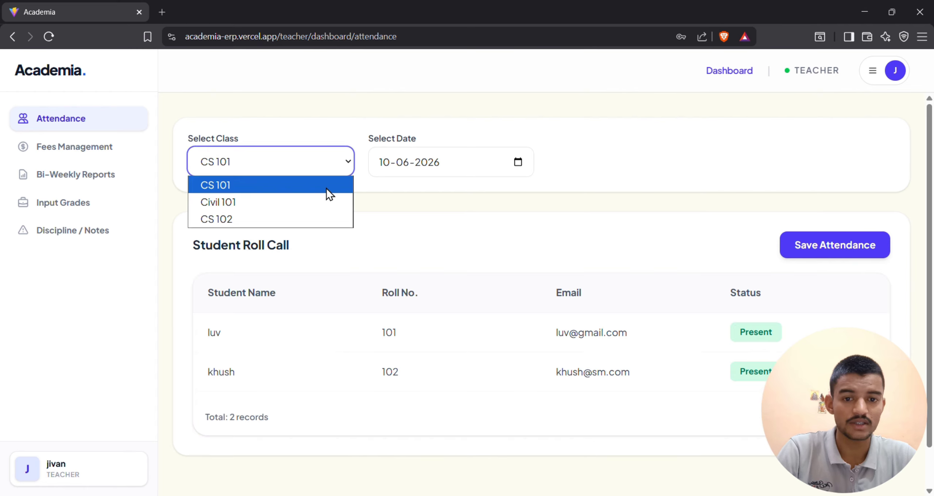
click(319, 202)
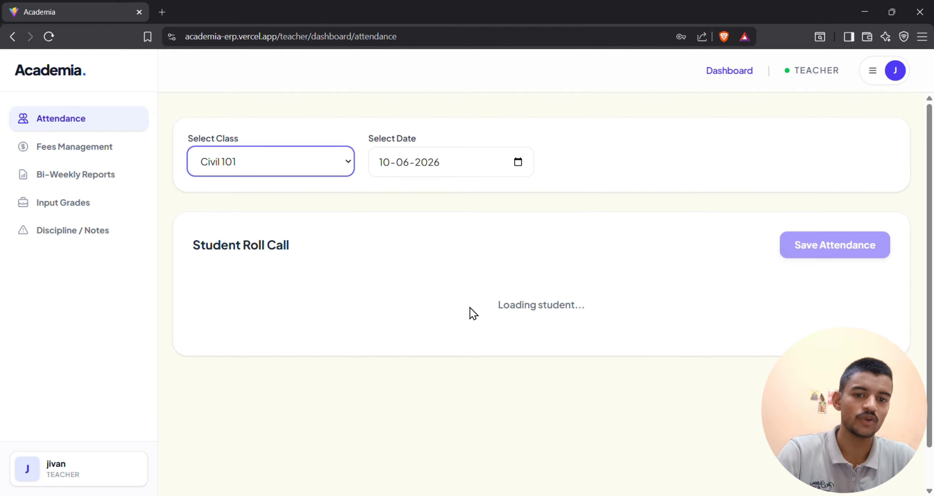
drag(470, 308, 441, 298)
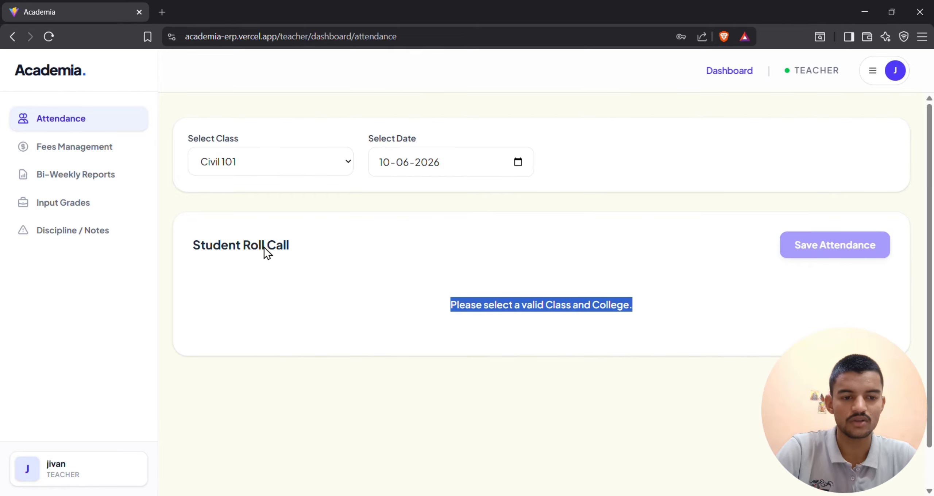
click(256, 157)
click(264, 219)
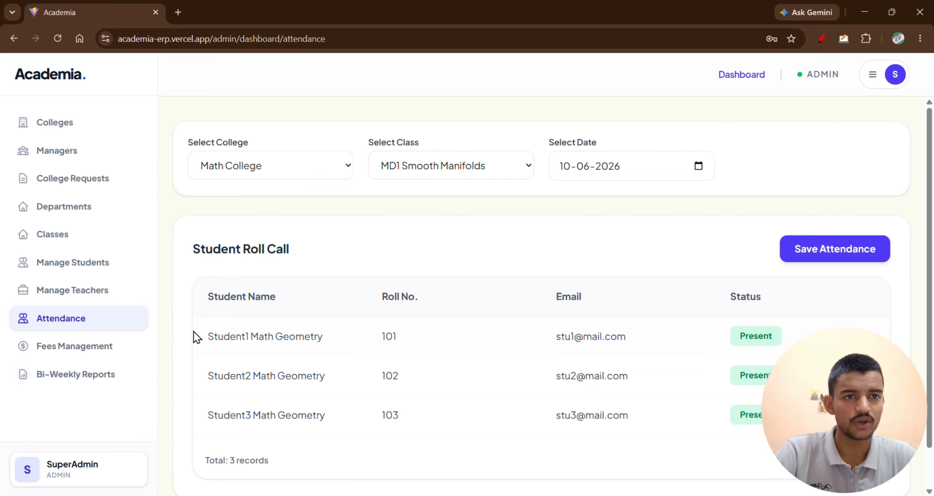
View Fees Management and Bi-Weekly Reports for Math College's MD1 Smooth Manifolds class in the admin account.
click(95, 353)
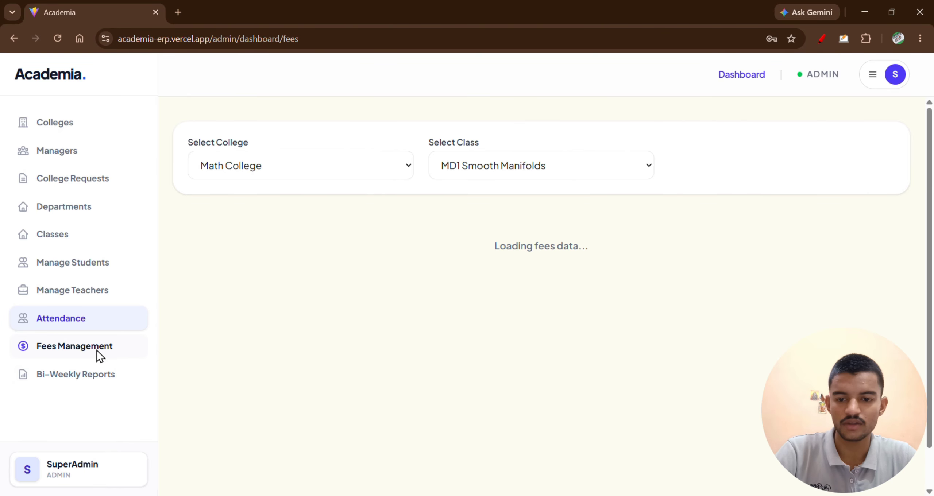
click(114, 370)
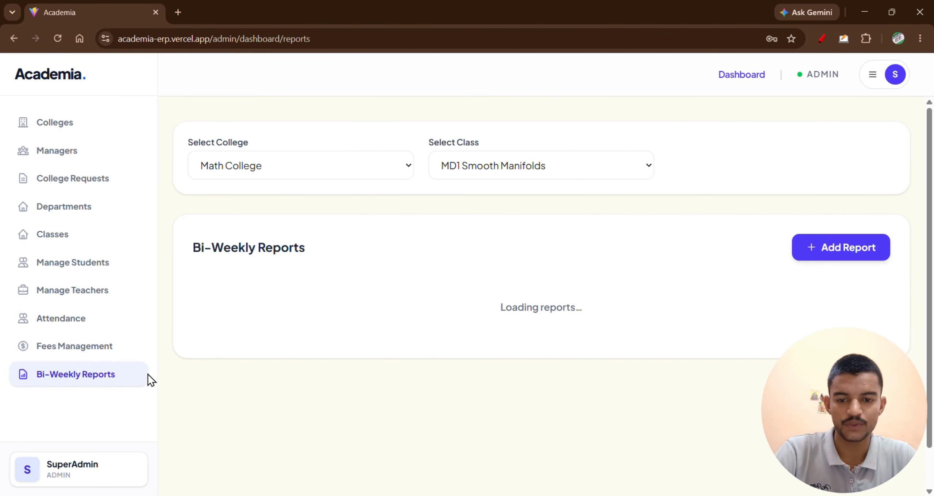
key(alt+Tab)
key(alt+Tab)
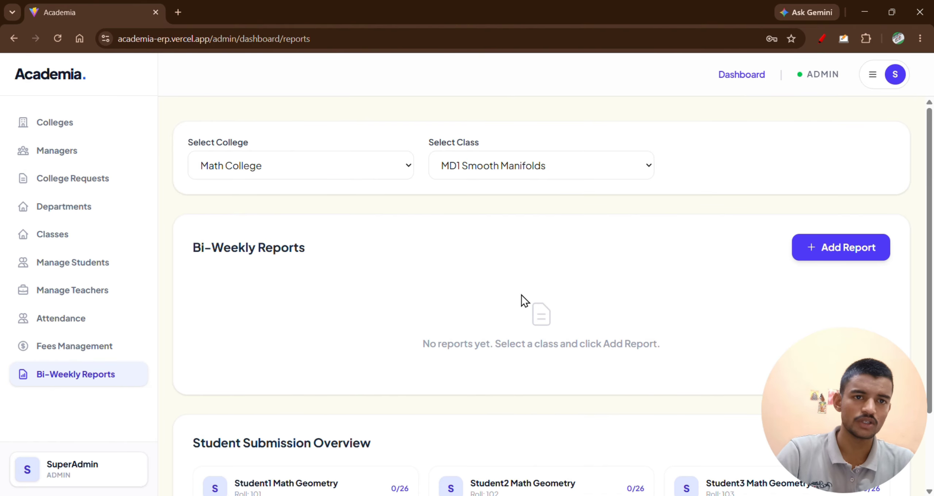
Switch to the teacher account and bring up the Bi-Weekly Reports and Student Submission Overview for CS 102.
key(alt+Tab)
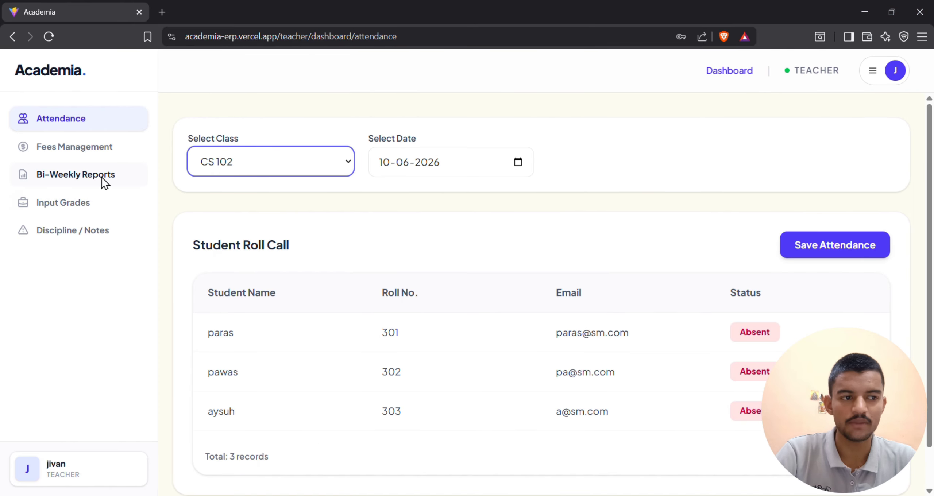
click(101, 178)
click(295, 168)
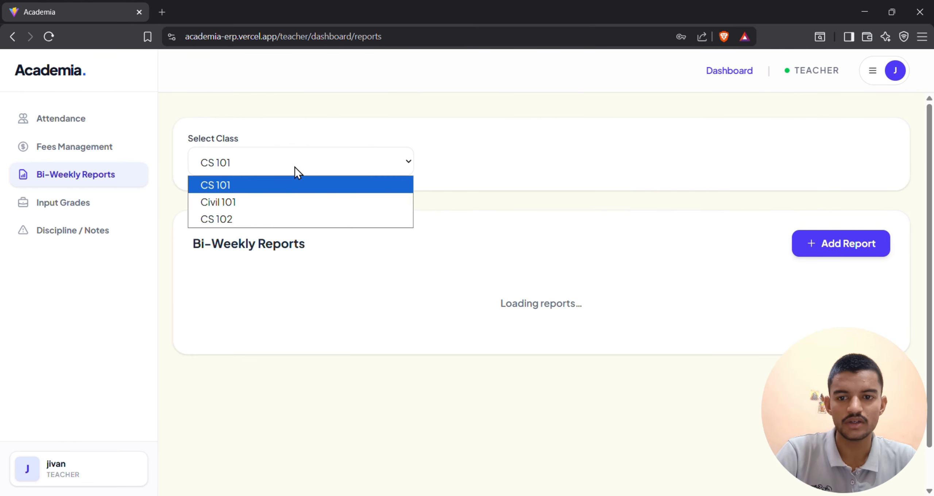
click(284, 216)
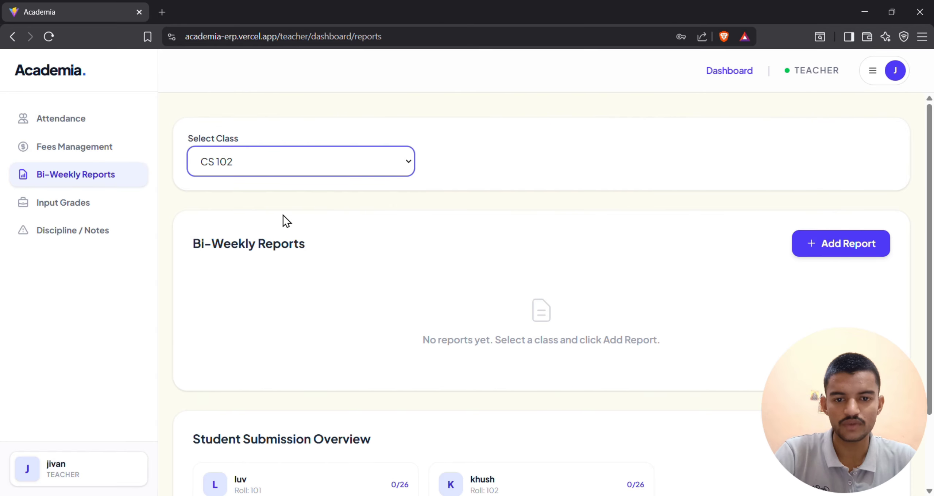
scroll(435, 263, down, 2)
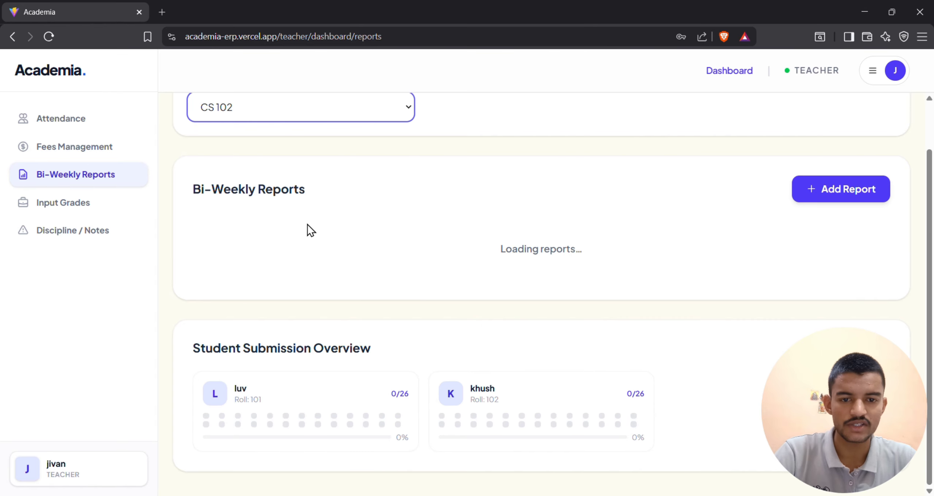
scroll(486, 327, down, 1)
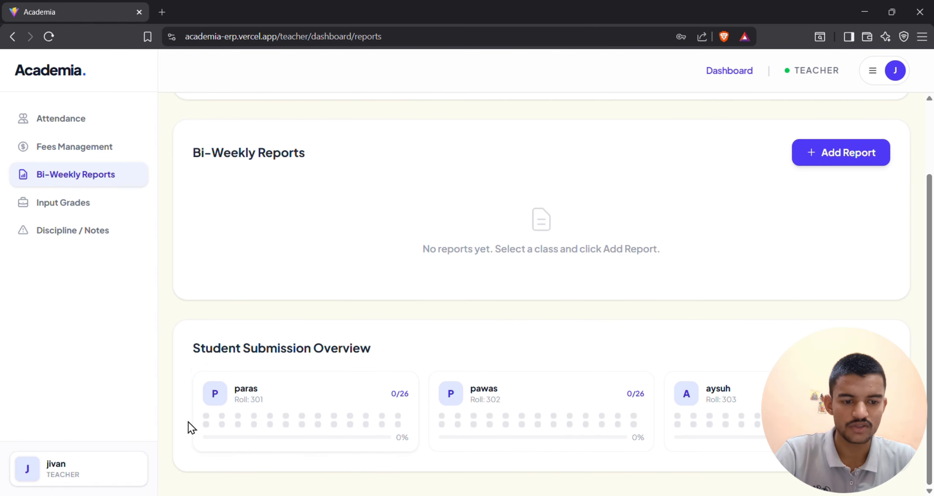
Start a new report for the student with roll number 301, choosing Period 1 and entering the topic "Deep learning".
click(833, 160)
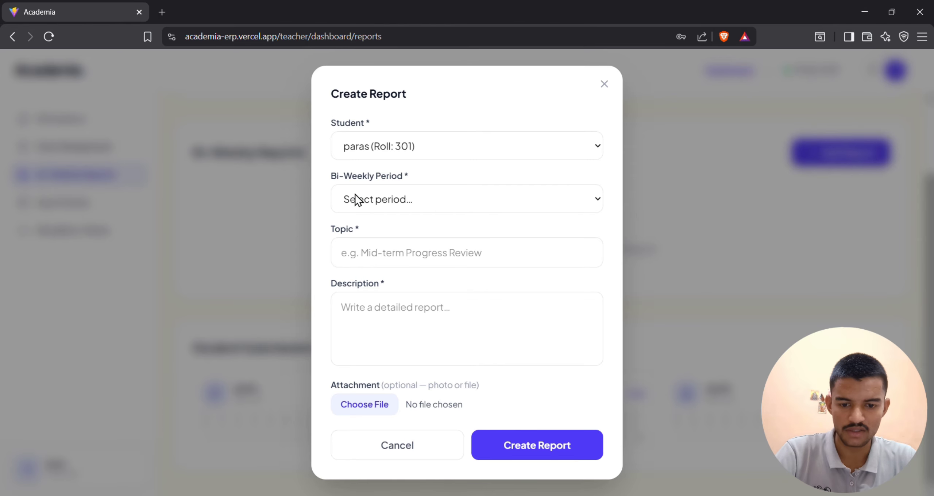
click(435, 199)
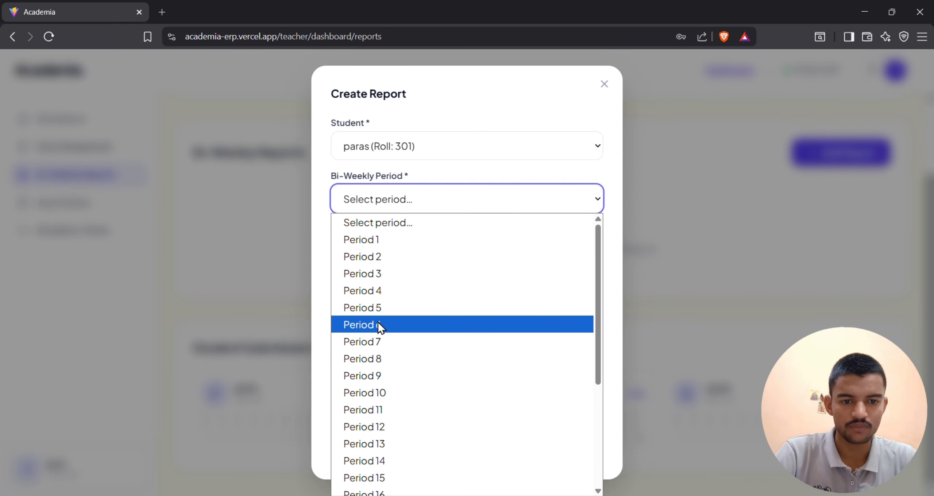
click(368, 246)
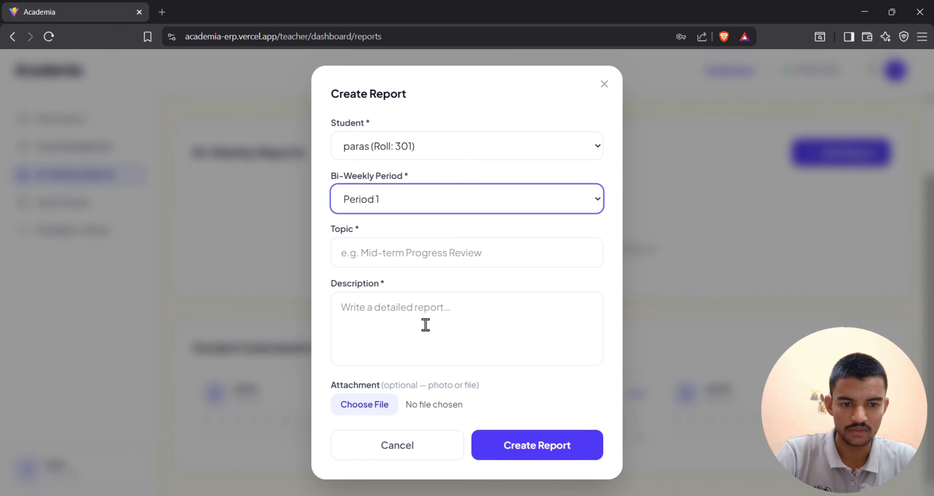
click(422, 258)
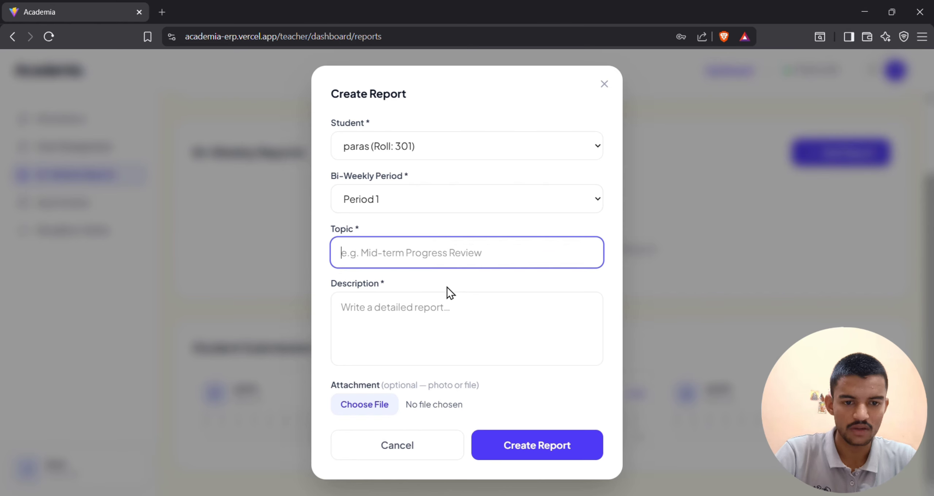
text(D)
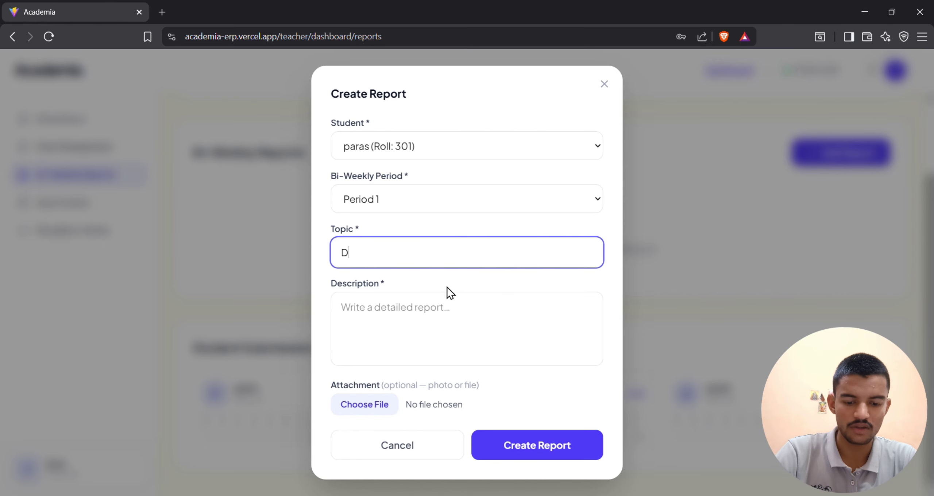
text(eep learning)
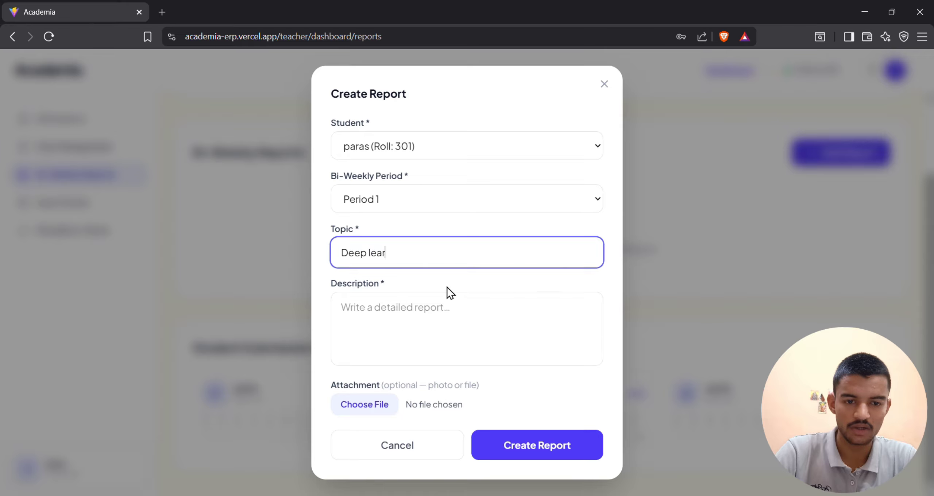
key(BackSpace)
key(BackSpace)
key(BackSpace)
key(BackSpace)
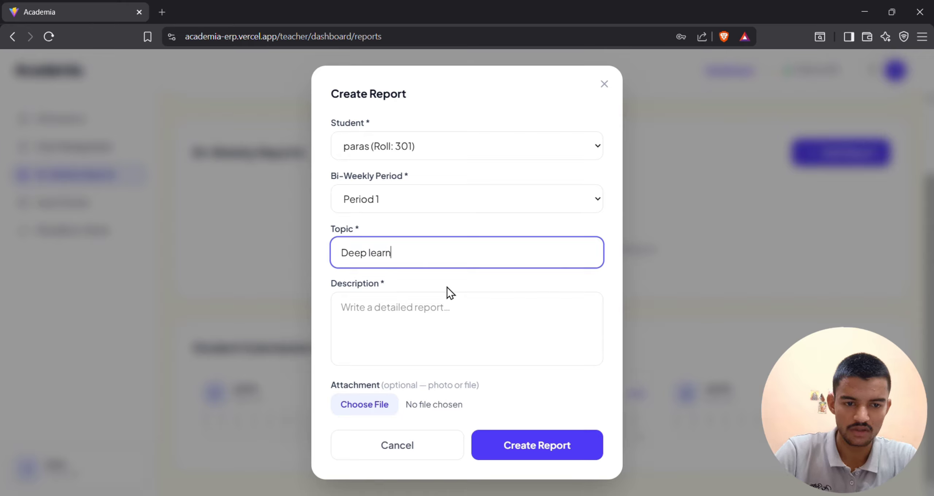
text(ning)
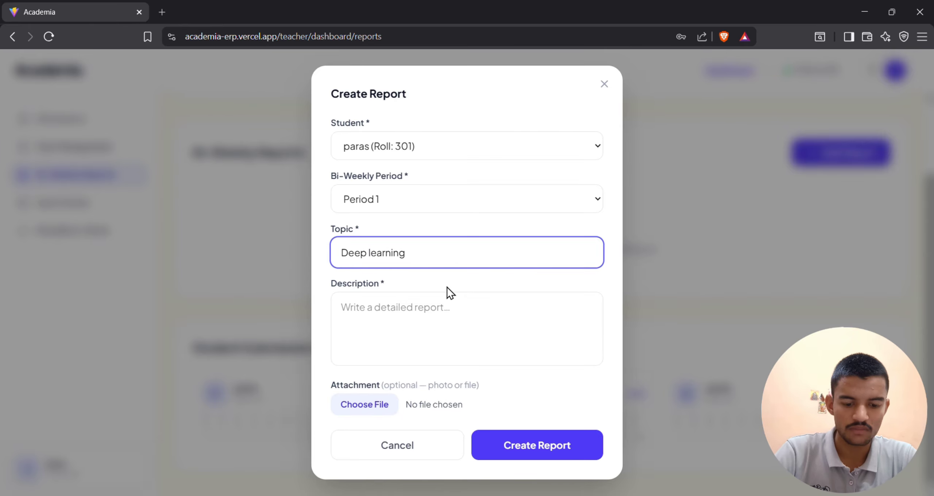
Enter the description "RNN and LSTM models" without an attachment and create the report.
click(444, 332)
text(RR)
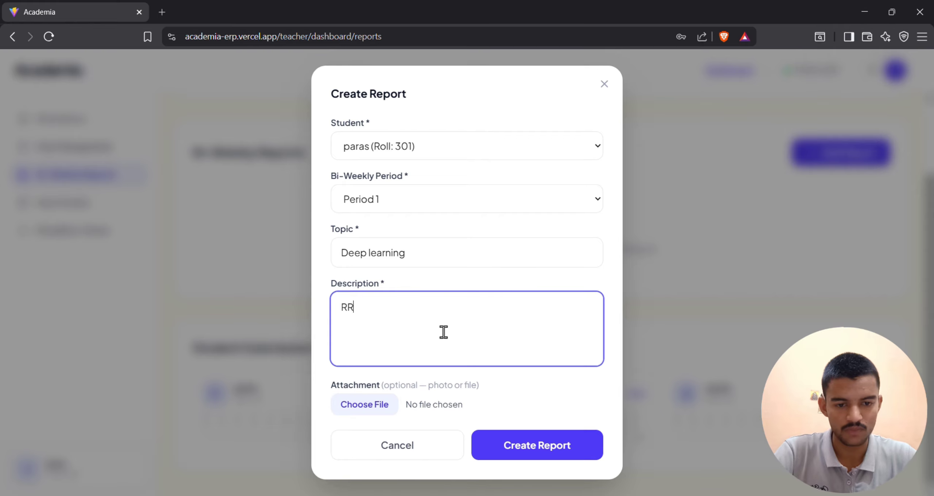
key(BackSpace)
text(NN an)
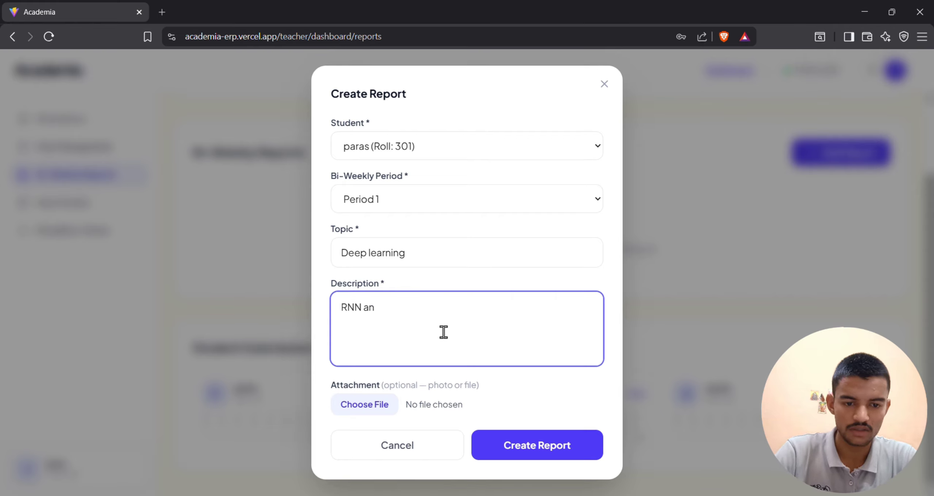
text(d LS)
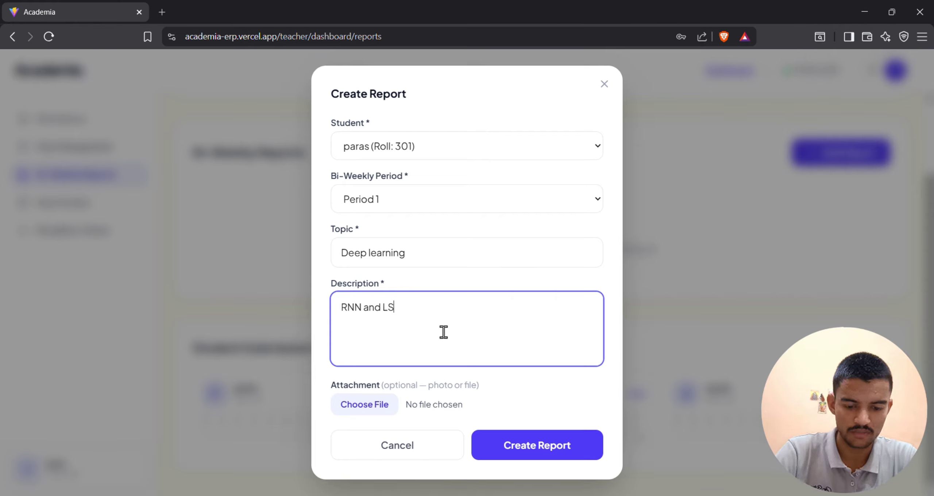
text(TM models)
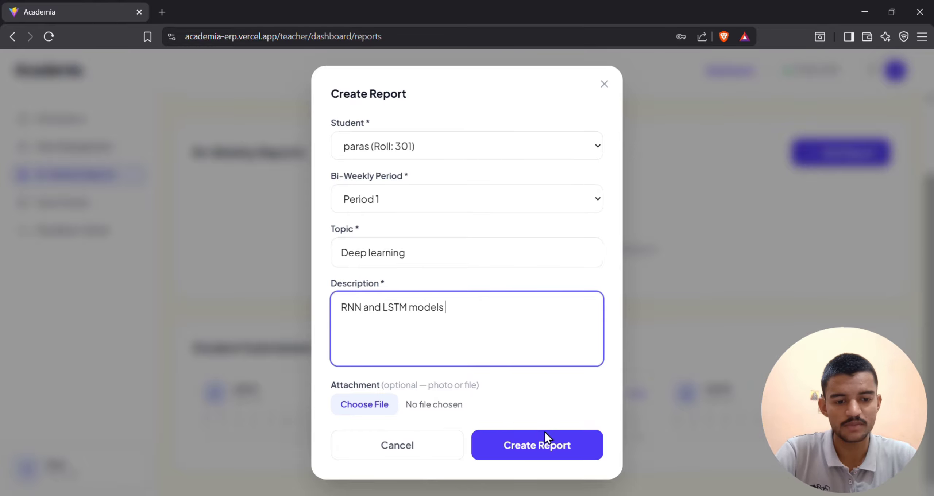
click(555, 452)
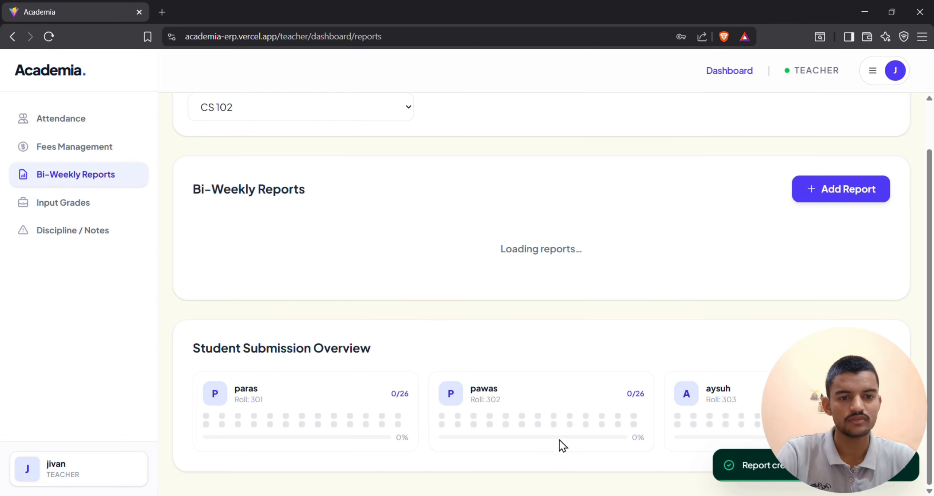
Review the new Deep learning report, its edit form, and the roll 301 student's progress in the Student Submission Overview.
scroll(550, 457, down, 1)
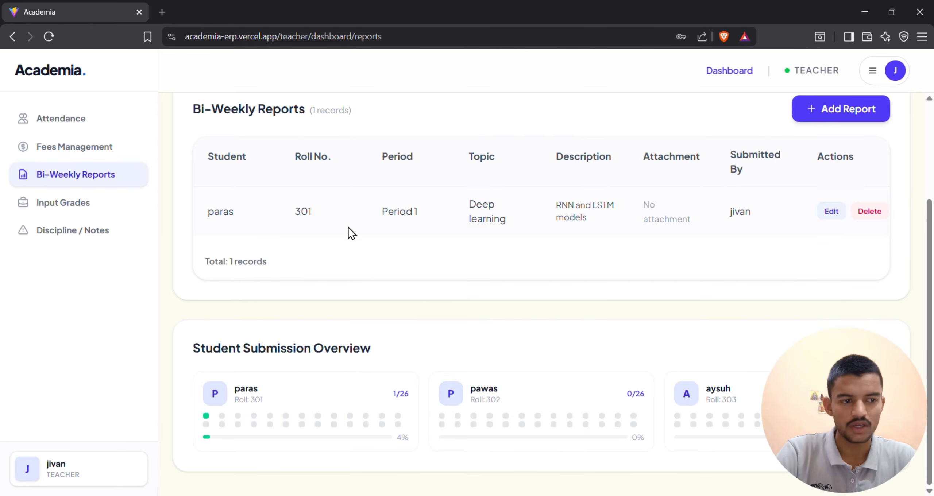
click(831, 211)
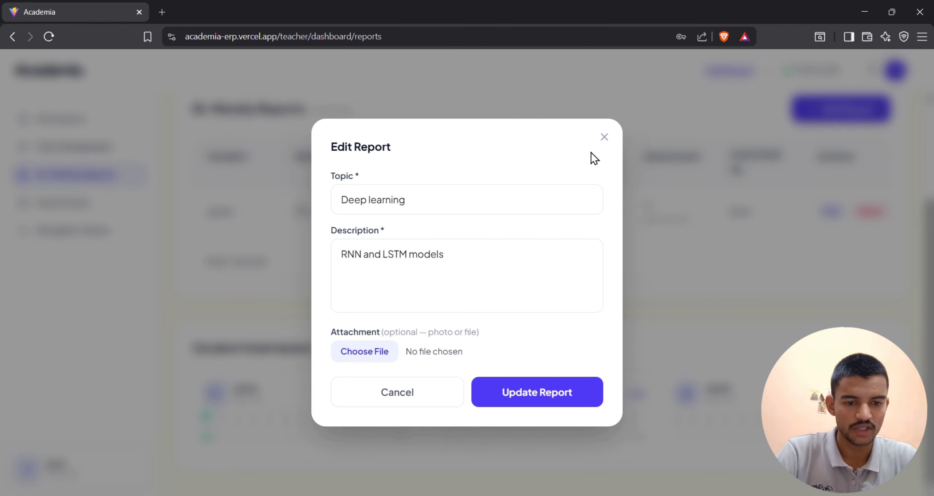
click(603, 138)
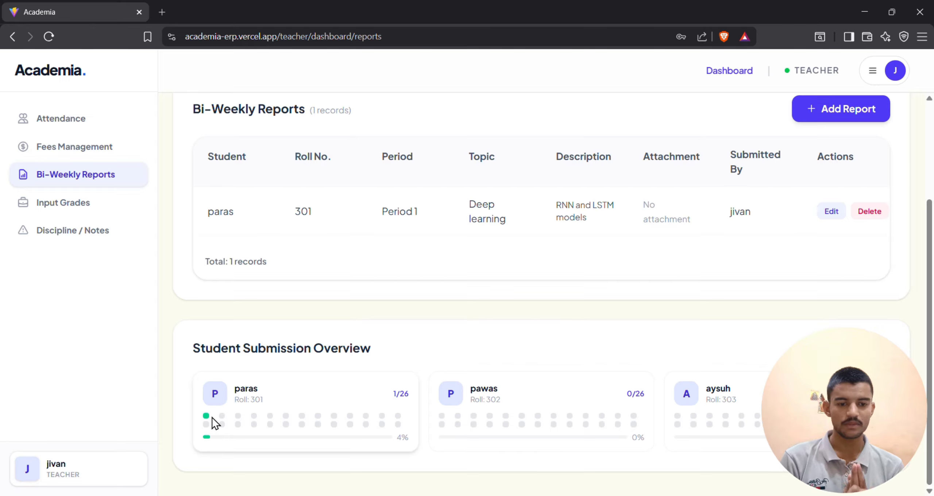
double_click(411, 441)
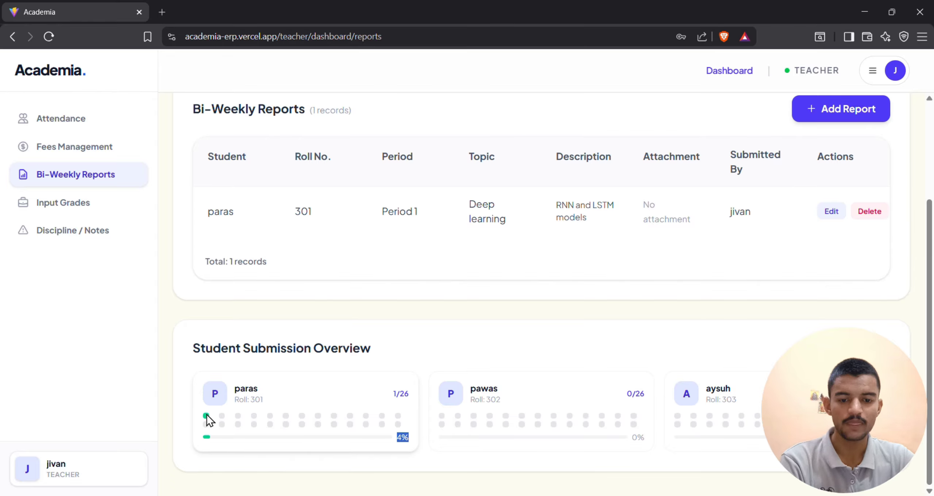
click(240, 417)
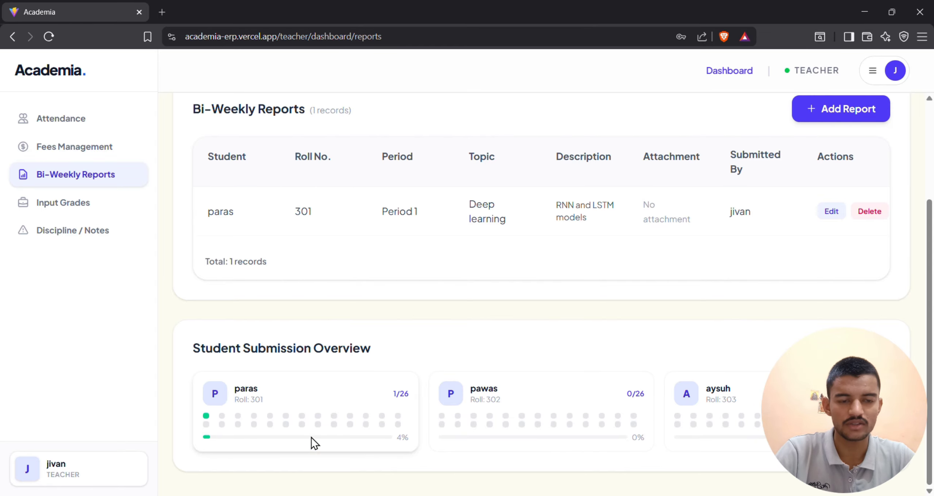
Check the teacher's CS 101 roll call for 10-06-2026 and return to Bi-Weekly Reports.
scroll(547, 449, up, 3)
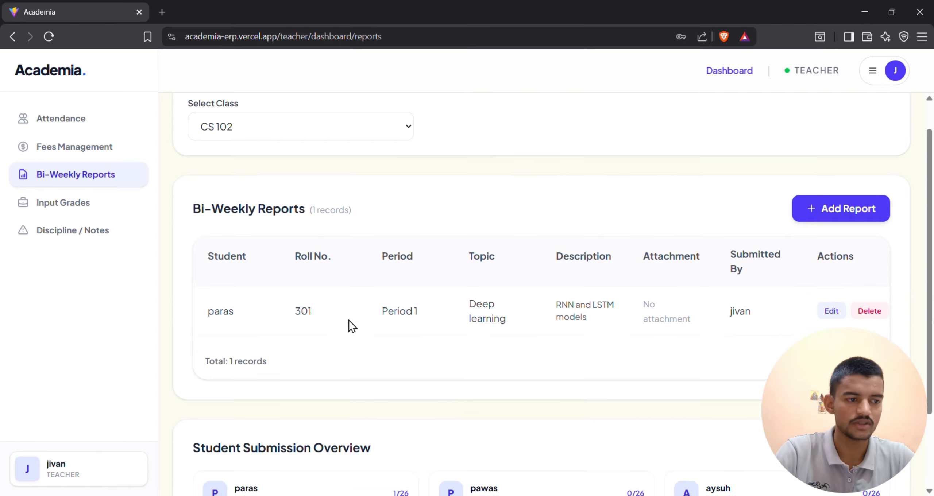
scroll(349, 321, up, 1)
click(75, 118)
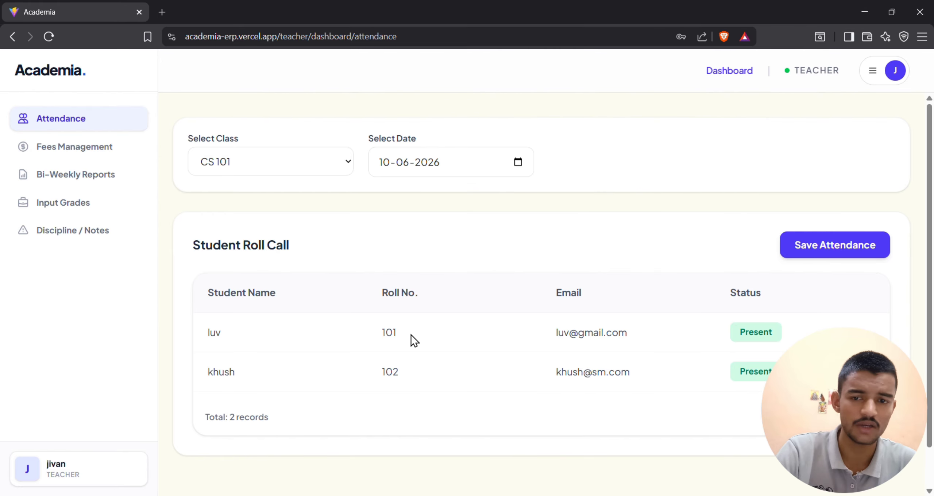
click(104, 167)
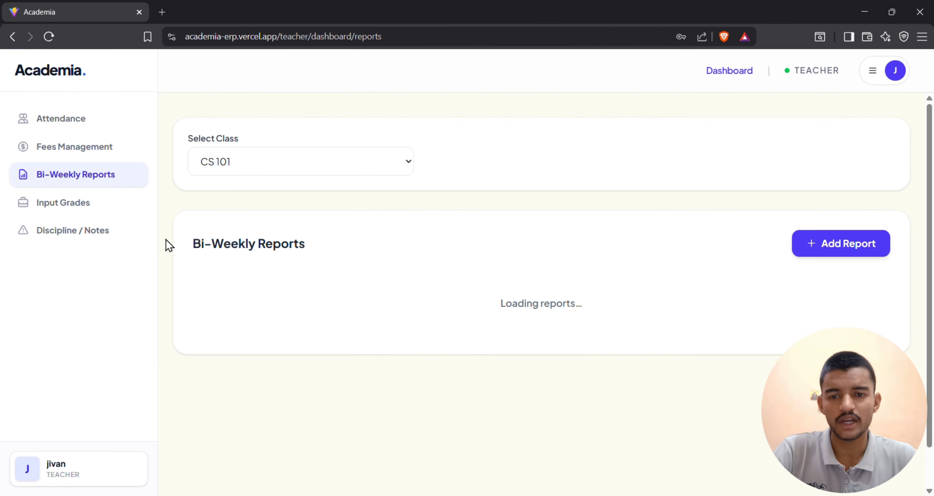